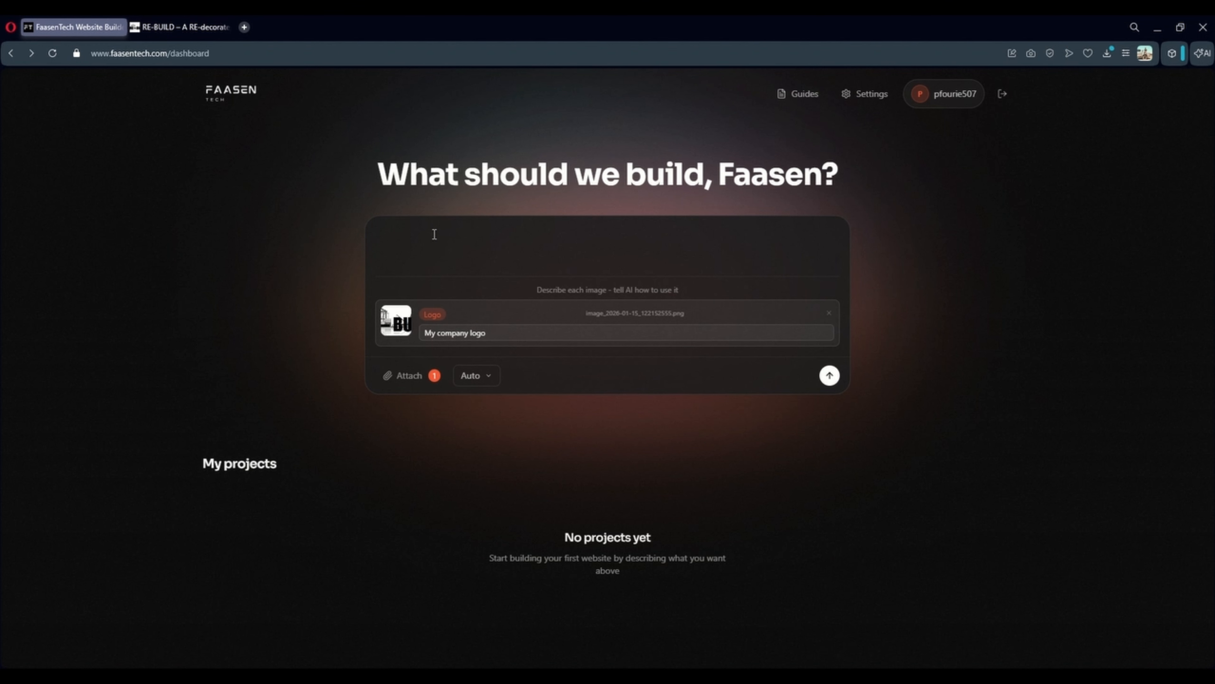
Switch to the RE-BUILD website and clear the stray page-wide text selection
{"action": "scroll", "coordinate": [411, 259], "scroll_direction": "up", "scroll_amount": 2}
{"action": "scroll", "coordinate": [403, 252], "scroll_direction": "down", "scroll_amount": 2}
{"action": "left_click", "coordinate": [181, 27]}
{"action": "scroll", "coordinate": [668, 247], "scroll_direction": "up", "scroll_amount": 15}
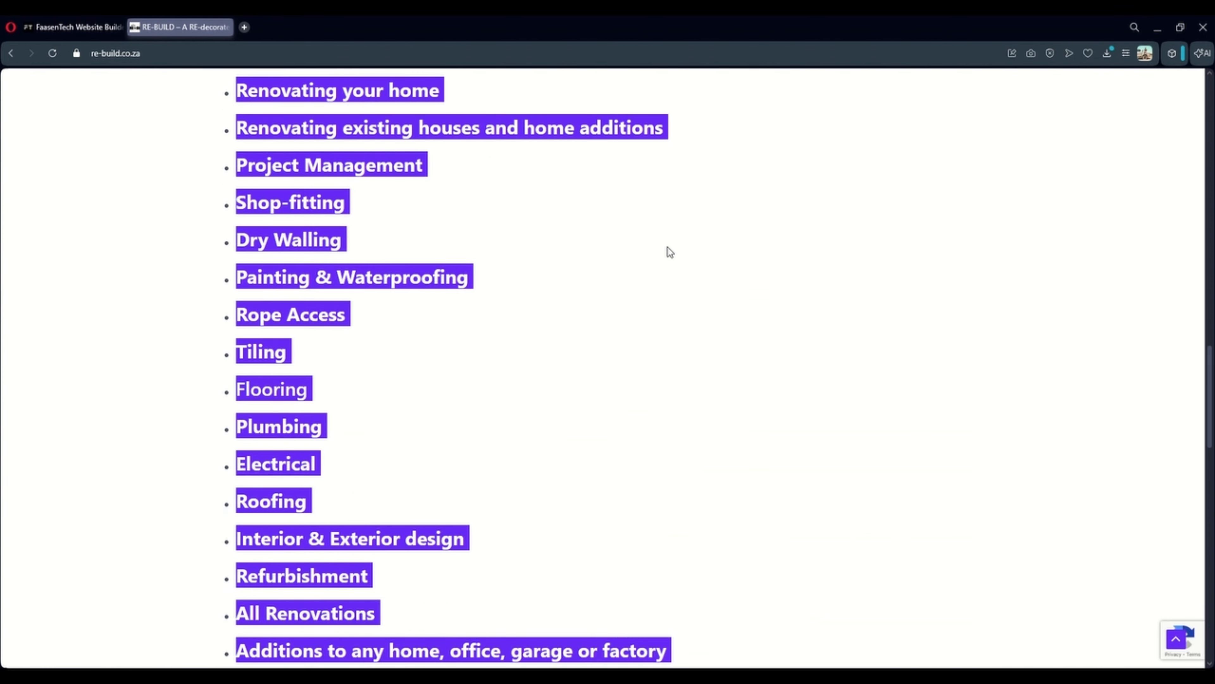
{"action": "scroll", "coordinate": [668, 247], "scroll_direction": "up", "scroll_amount": 5}
{"action": "left_click", "coordinate": [914, 340]}
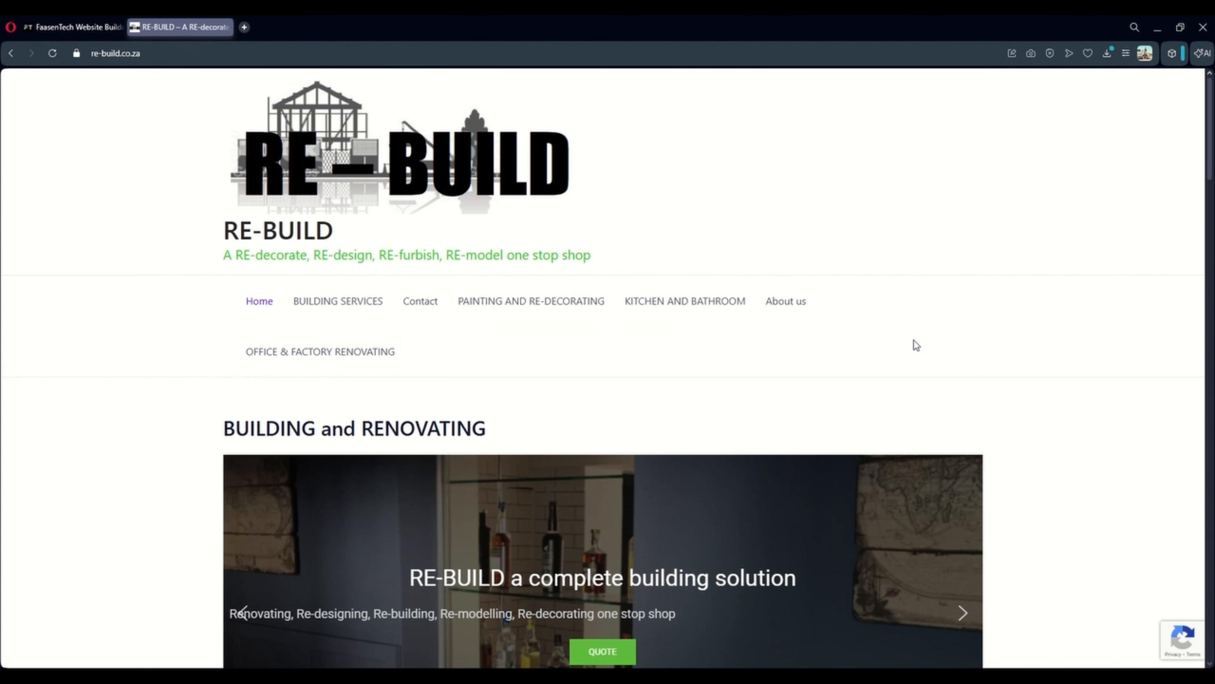
Open RE-BUILD's About us page and copy its heading, photo and company description paragraphs
{"action": "left_click", "coordinate": [778, 302]}
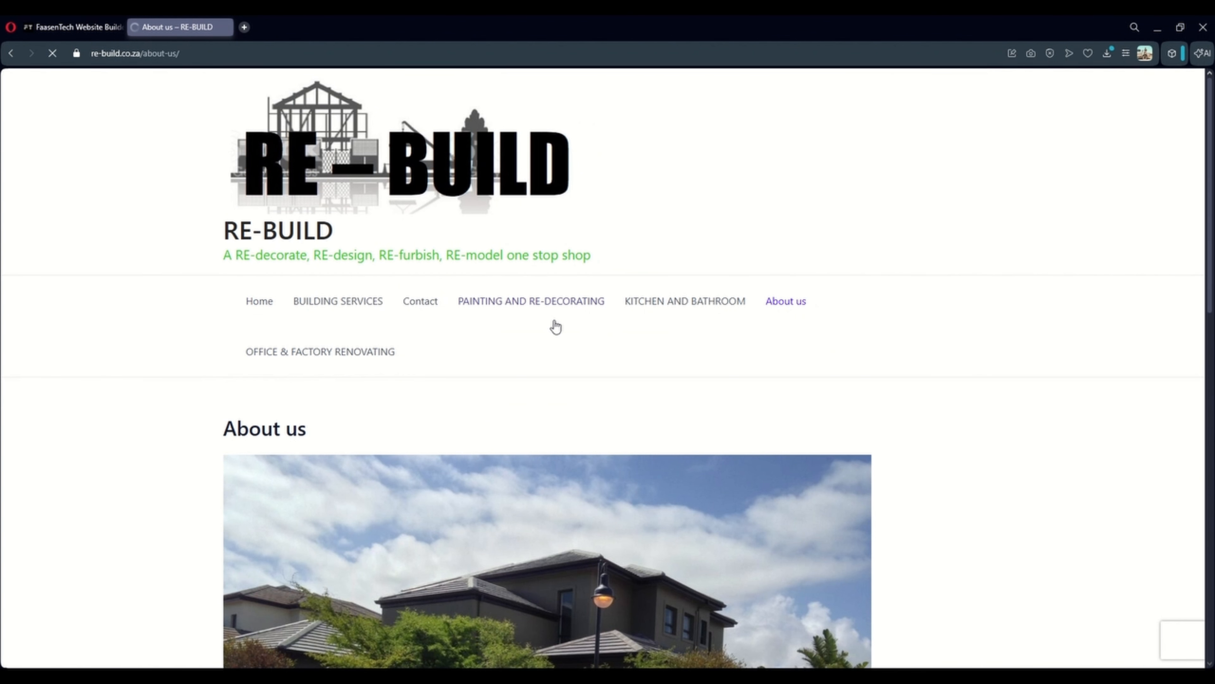
{"action": "scroll", "coordinate": [355, 363], "scroll_direction": "down", "scroll_amount": 8}
{"action": "scroll", "coordinate": [337, 357], "scroll_direction": "down", "scroll_amount": 5}
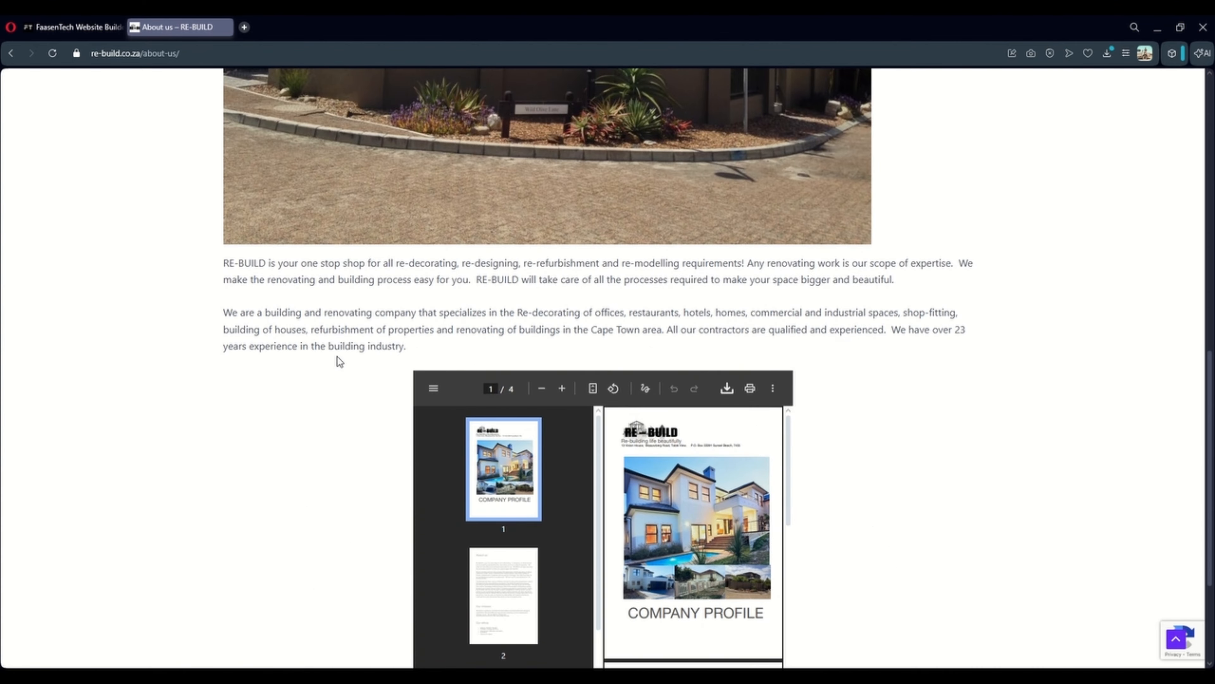
{"action": "scroll", "coordinate": [206, 258], "scroll_direction": "up", "scroll_amount": 10}
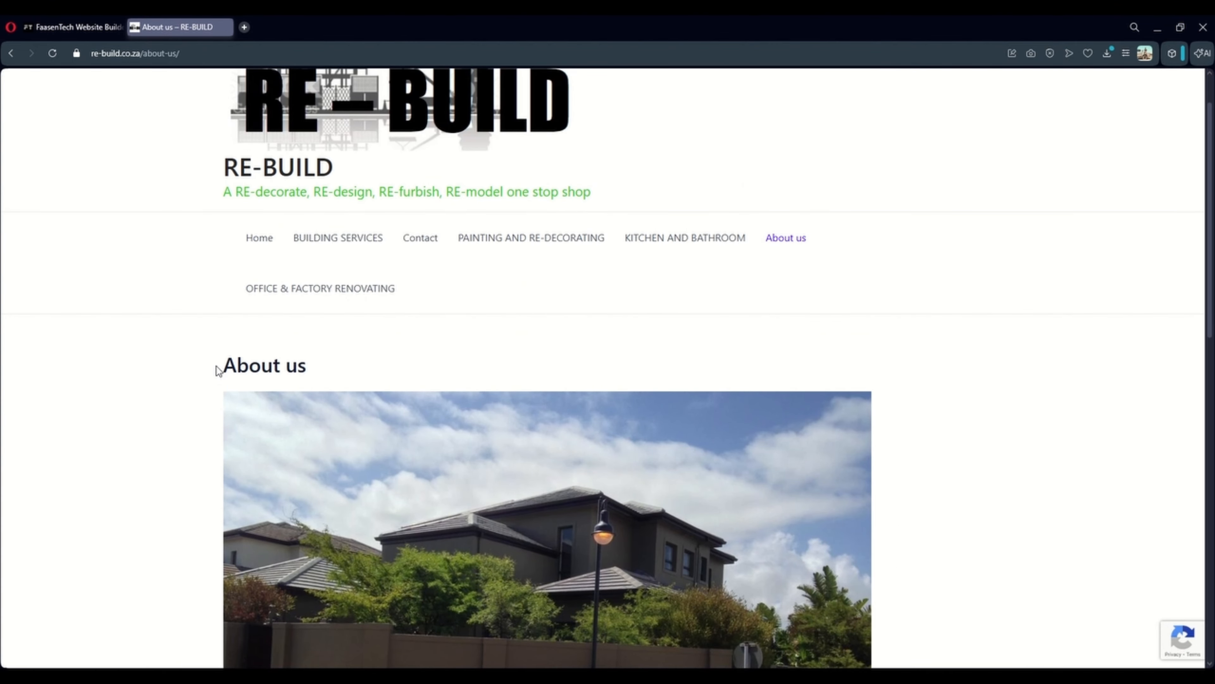
{"action": "left_click_drag", "start_coordinate": [216, 369], "coordinate": [756, 409]}
{"action": "scroll", "coordinate": [593, 487], "scroll_direction": "down", "scroll_amount": 10}
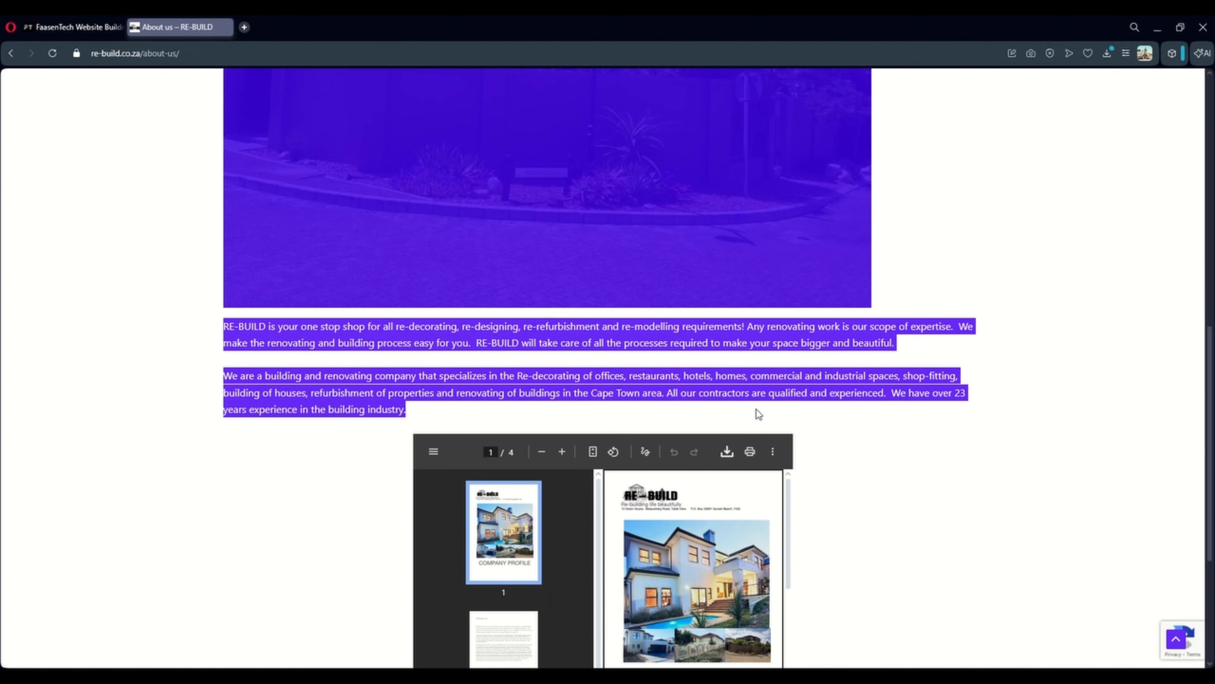
{"action": "scroll", "coordinate": [756, 409], "scroll_direction": "down", "scroll_amount": 10}
Paste the RE-BUILD company description into the prompt and attach the About us house photo as a second image
{"action": "left_click", "coordinate": [78, 28]}
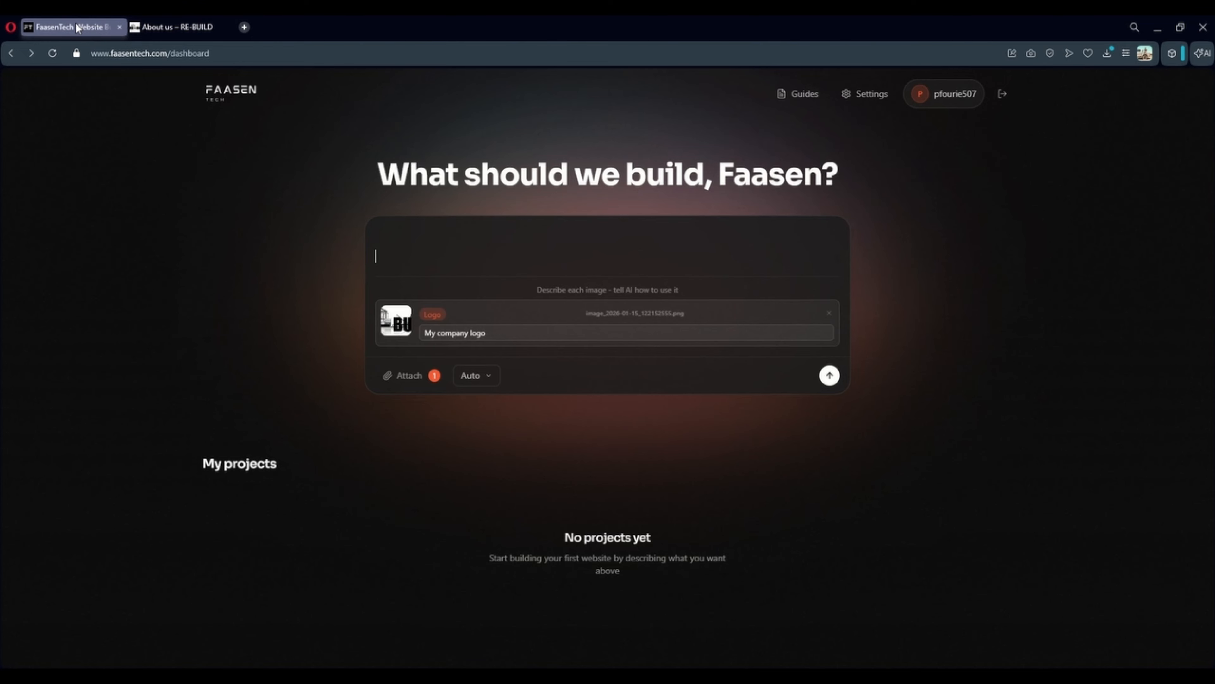
{"action": "key", "text": "ctrl+v"}
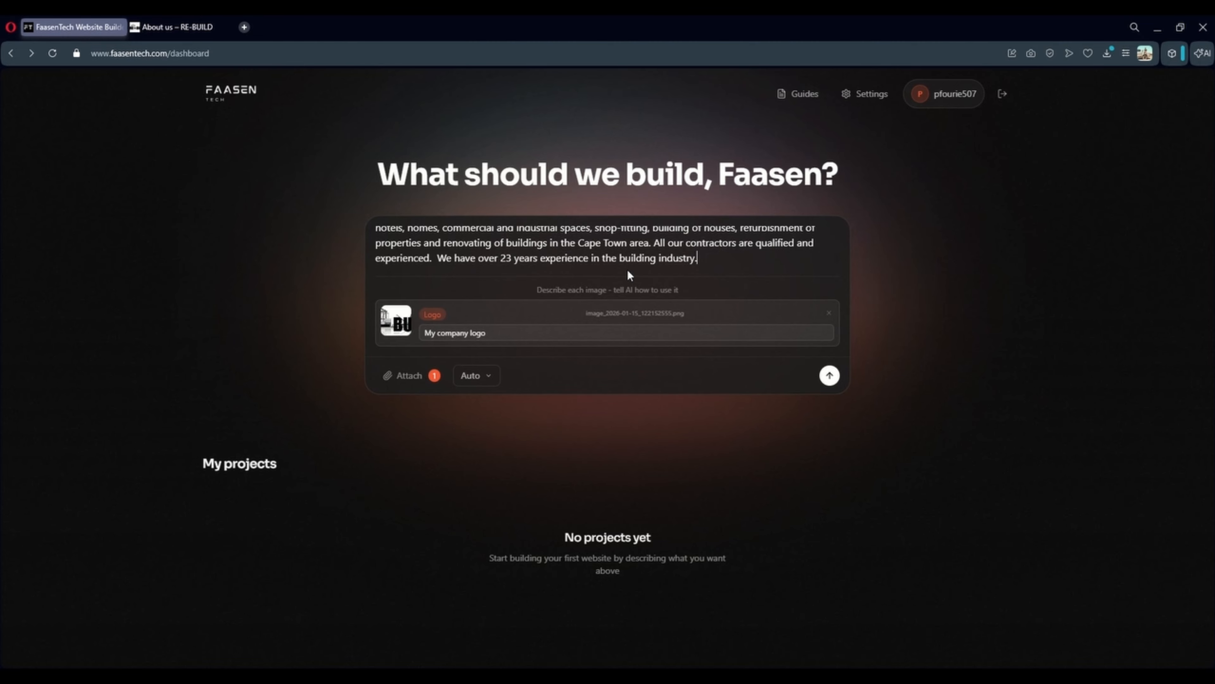
{"action": "key", "text": "ctrl+Tab"}
{"action": "scroll", "coordinate": [906, 355], "scroll_direction": "up", "scroll_amount": 15}
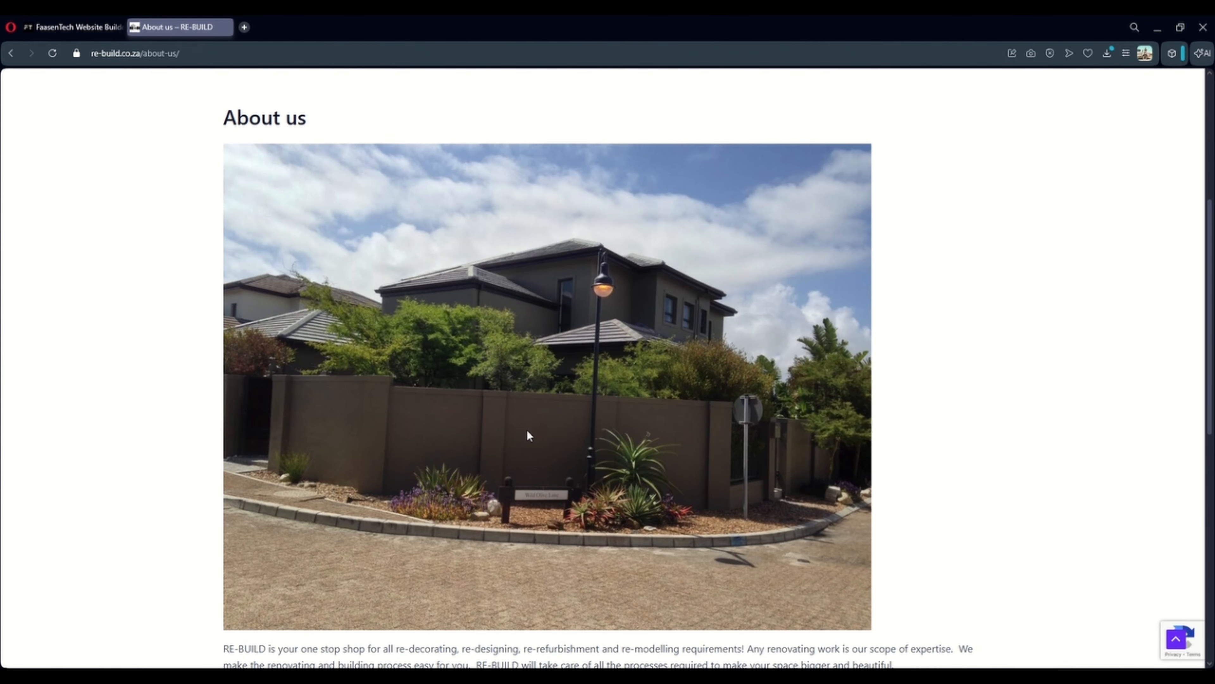
{"action": "left_click", "coordinate": [88, 27]}
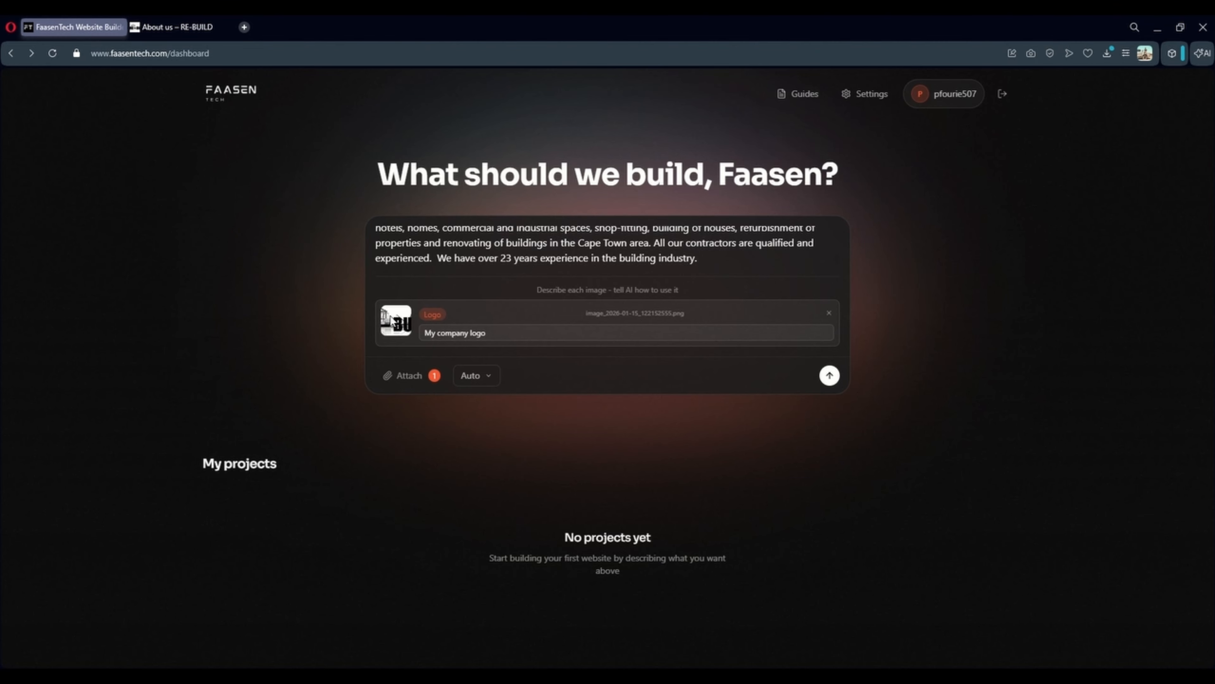
{"action": "key", "text": "ctrl+v"}
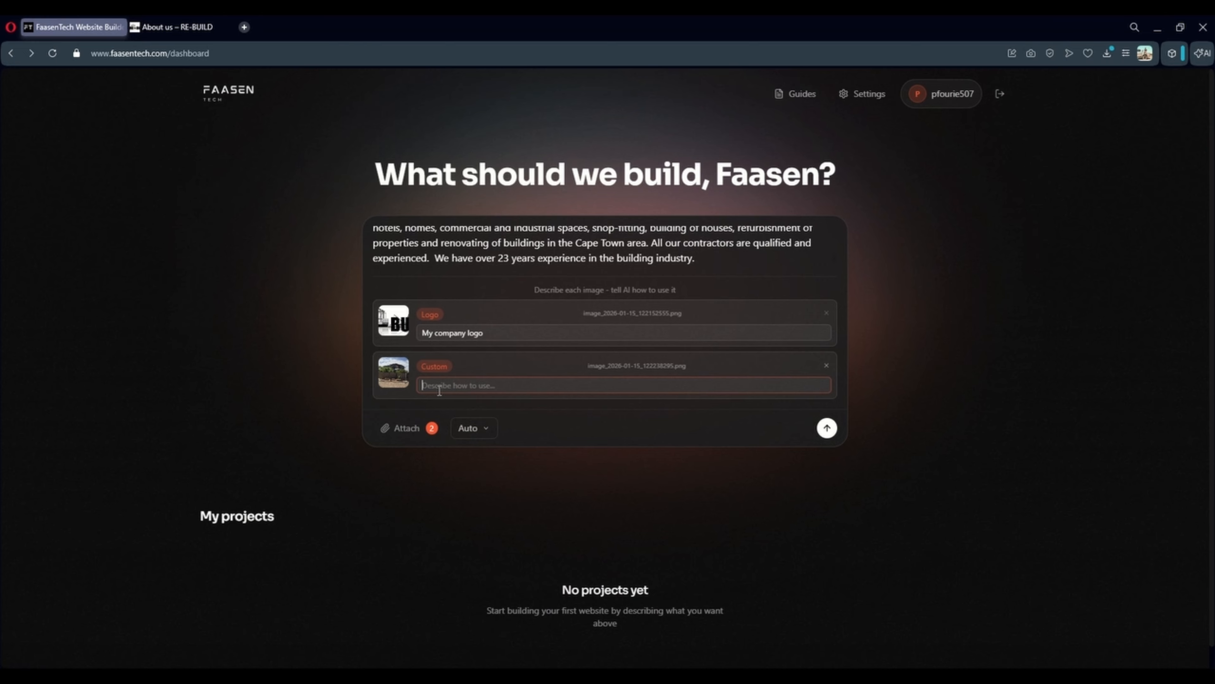
{"action": "type", "text": "About us image"}
{"action": "key", "text": "ctrl+a"}
{"action": "key", "text": "BackSpace"}
{"action": "left_click", "coordinate": [468, 433]}
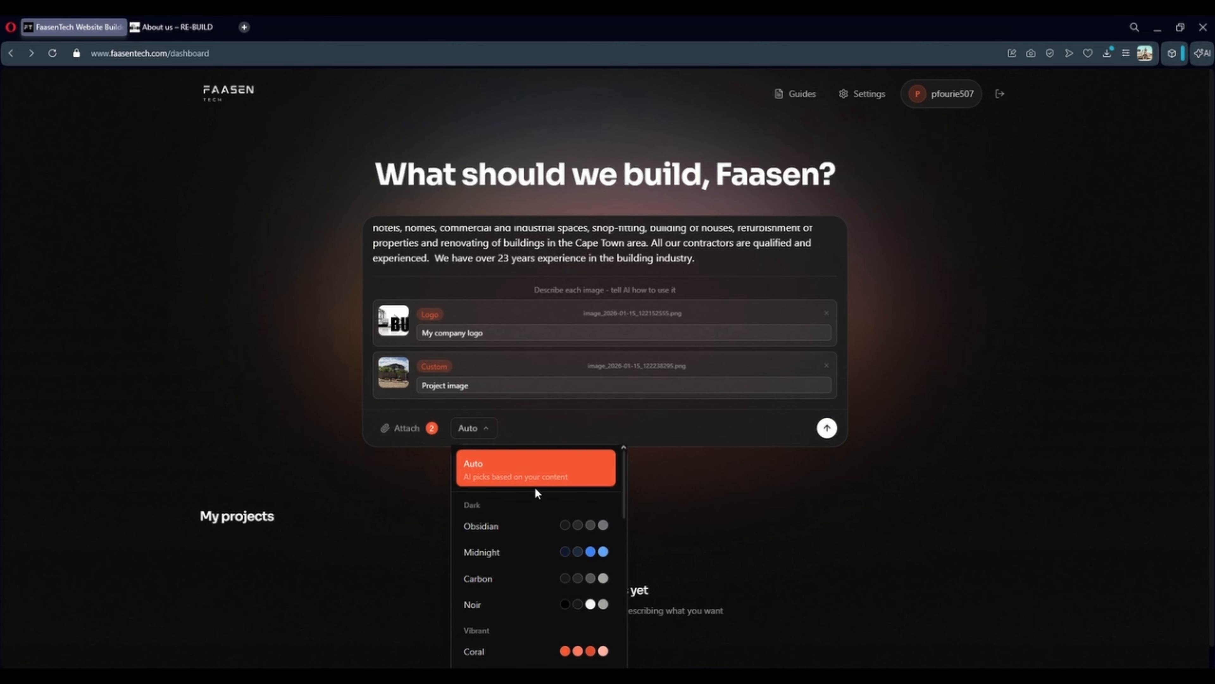
{"action": "scroll", "coordinate": [571, 531], "scroll_direction": "down", "scroll_amount": 2}
{"action": "scroll", "coordinate": [571, 530], "scroll_direction": "down", "scroll_amount": 2}
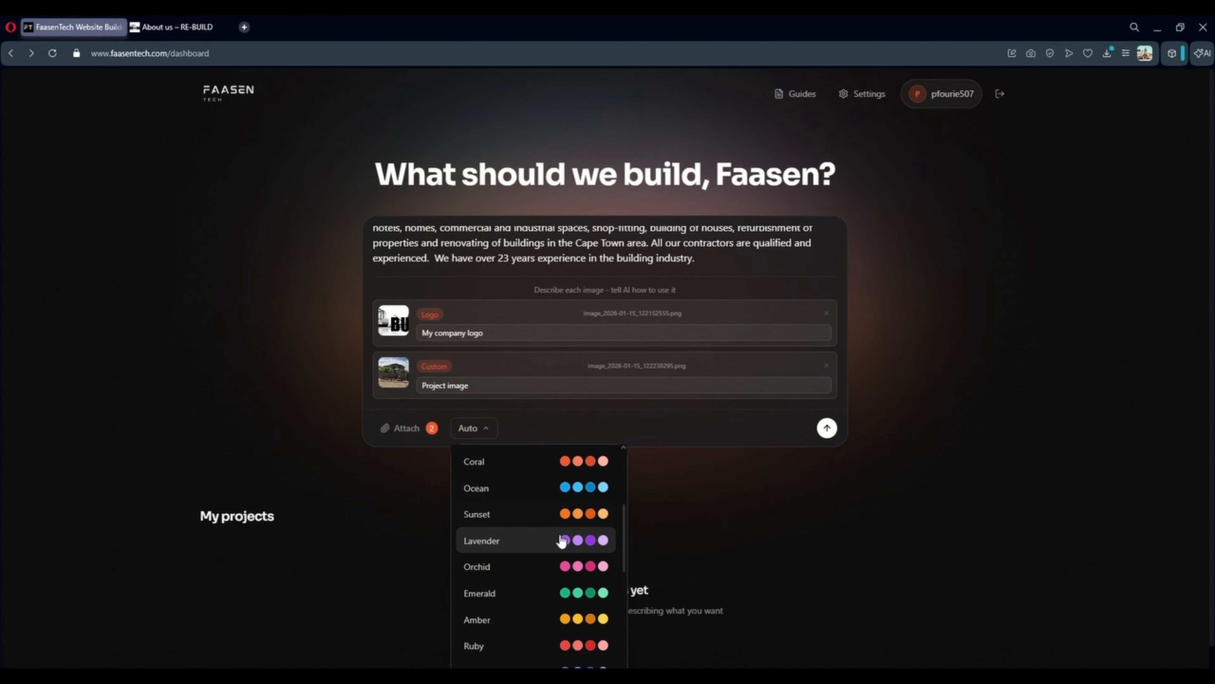
{"action": "scroll", "coordinate": [561, 537], "scroll_direction": "down", "scroll_amount": 1}
{"action": "scroll", "coordinate": [743, 525], "scroll_direction": "down", "scroll_amount": 1}
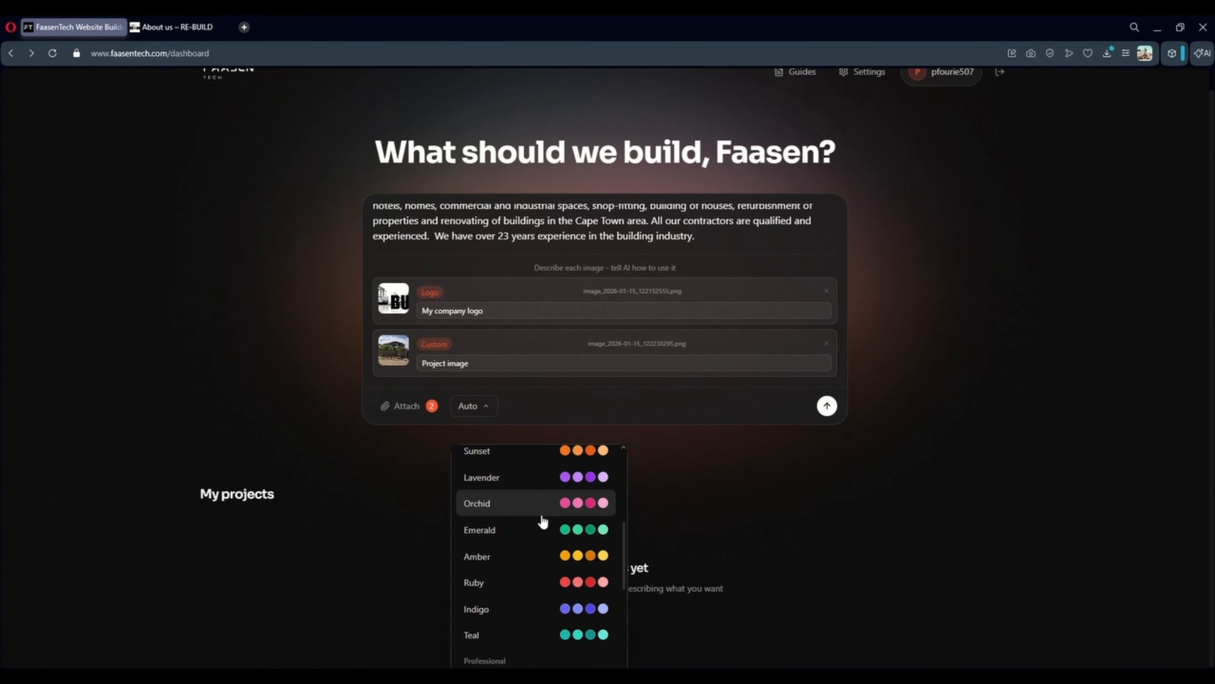
{"action": "scroll", "coordinate": [542, 510], "scroll_direction": "down", "scroll_amount": 3}
{"action": "left_click", "coordinate": [473, 406]}
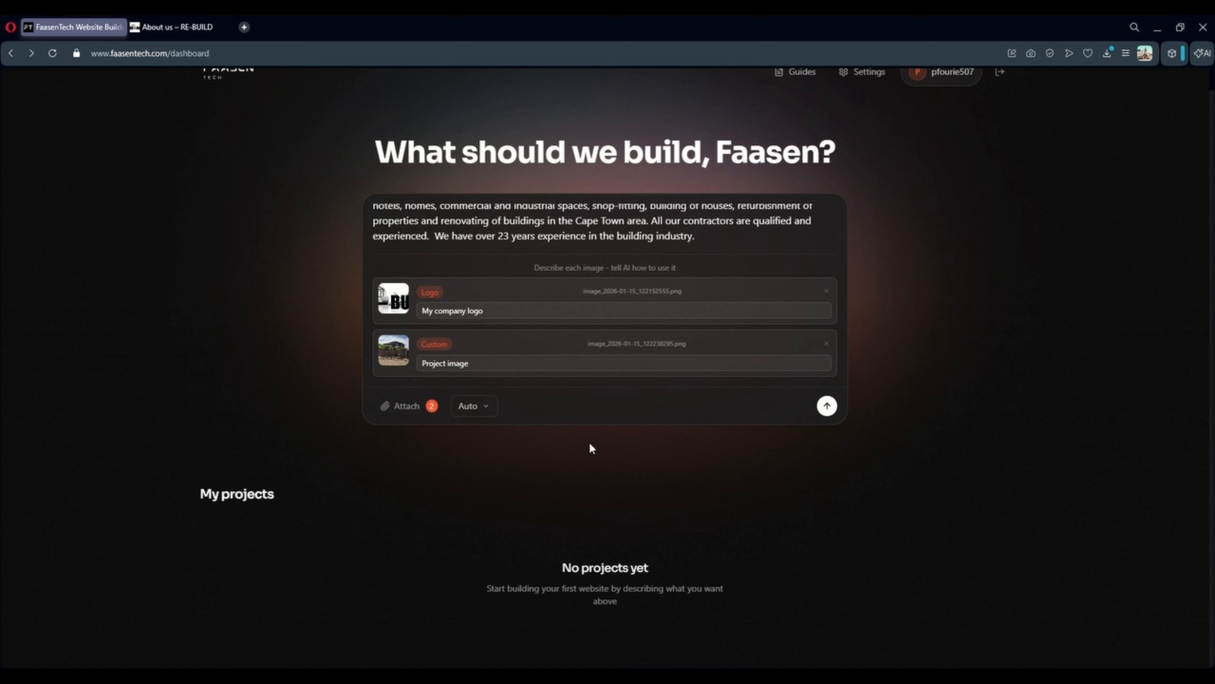
{"action": "left_click", "coordinate": [476, 407]}
{"action": "scroll", "coordinate": [509, 511], "scroll_direction": "down", "scroll_amount": 3}
{"action": "scroll", "coordinate": [513, 514], "scroll_direction": "up", "scroll_amount": 3}
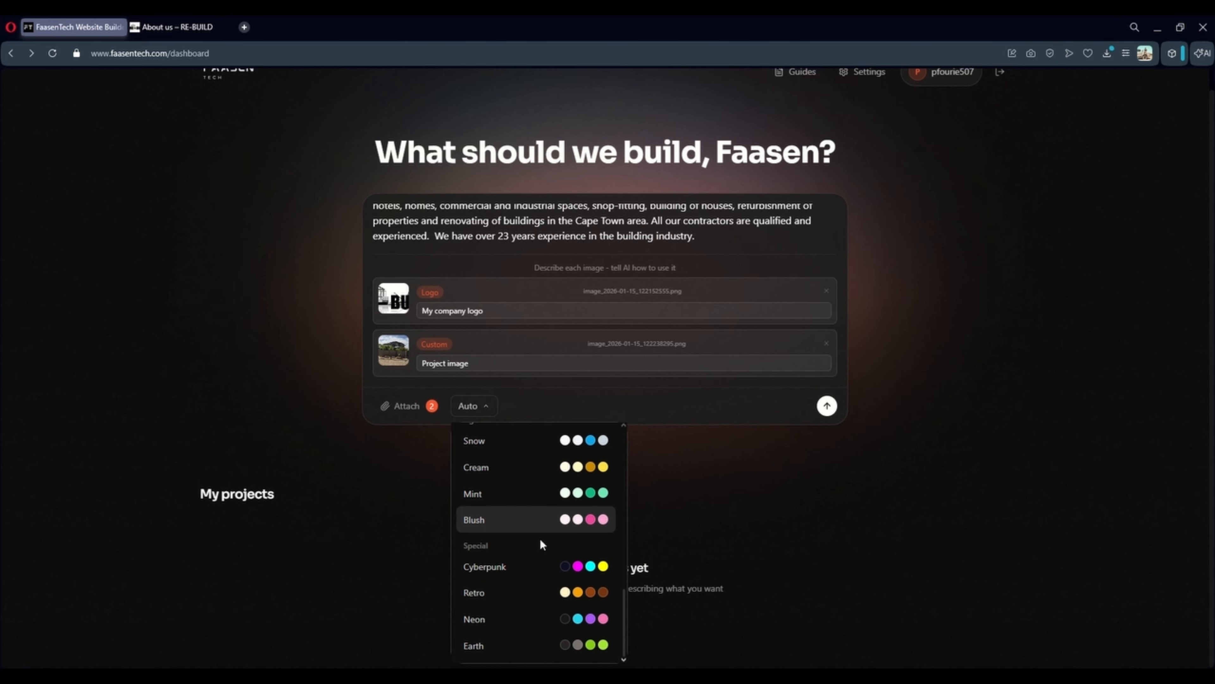
{"action": "scroll", "coordinate": [545, 549], "scroll_direction": "down", "scroll_amount": 4}
{"action": "scroll", "coordinate": [550, 546], "scroll_direction": "up", "scroll_amount": 6}
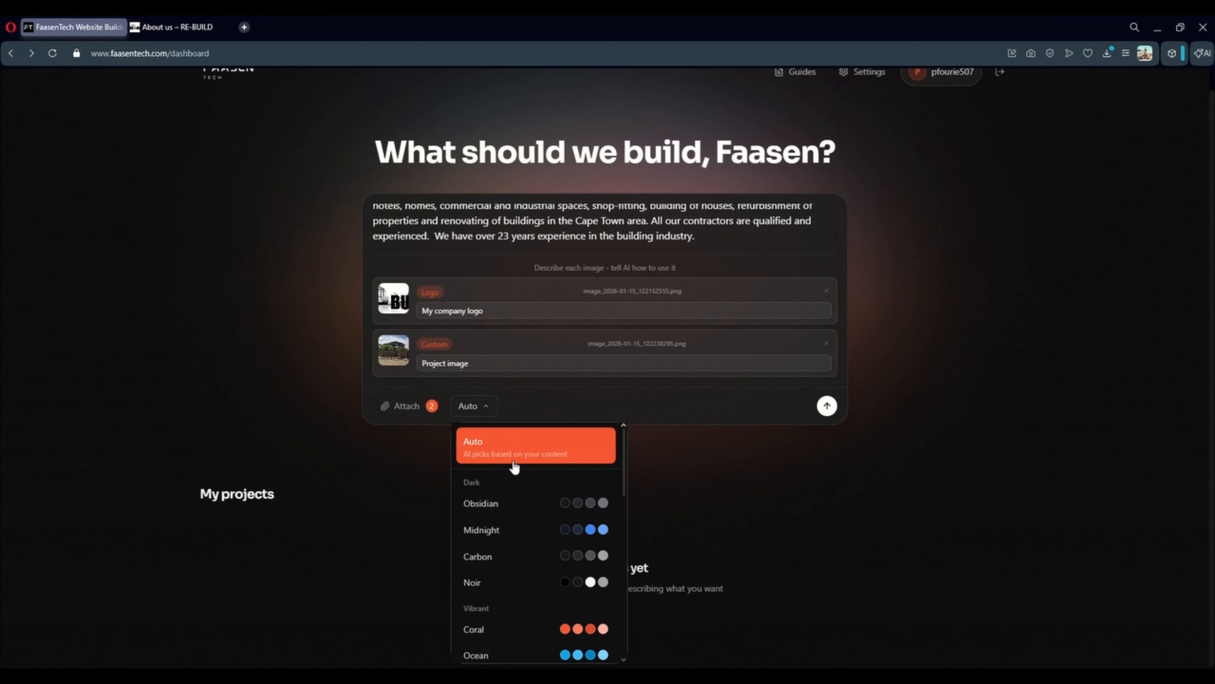
{"action": "left_click", "coordinate": [757, 462]}
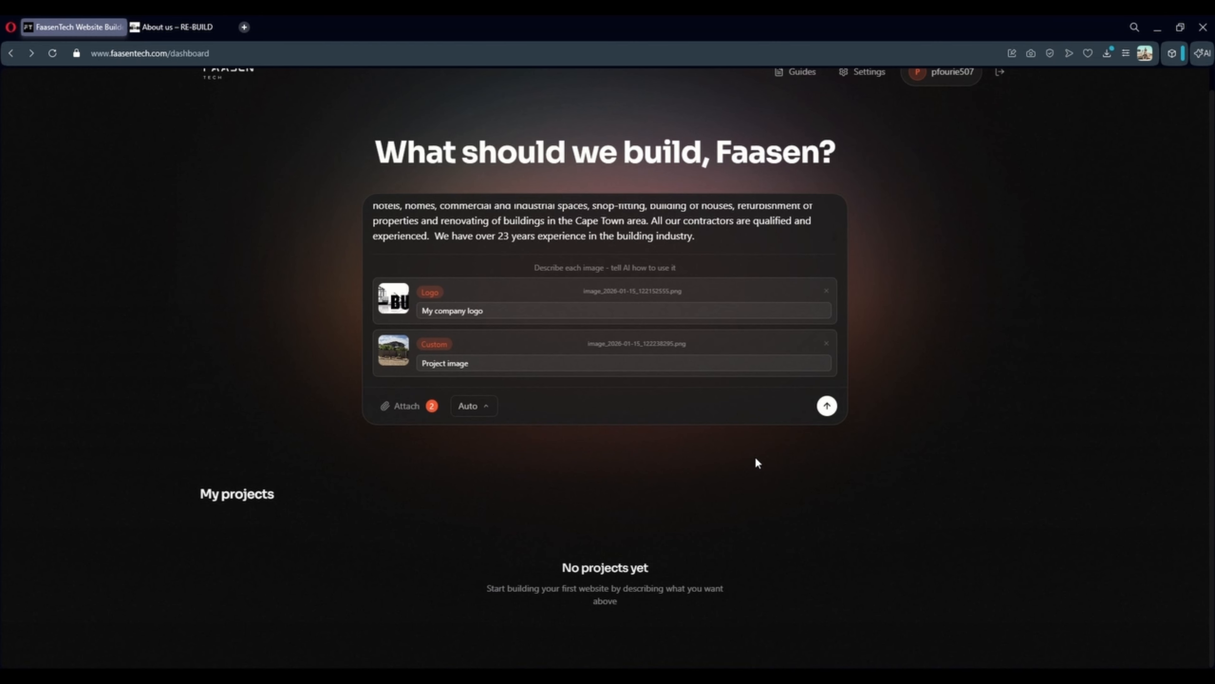
{"action": "left_click", "coordinate": [471, 411]}
{"action": "scroll", "coordinate": [524, 534], "scroll_direction": "down", "scroll_amount": 3}
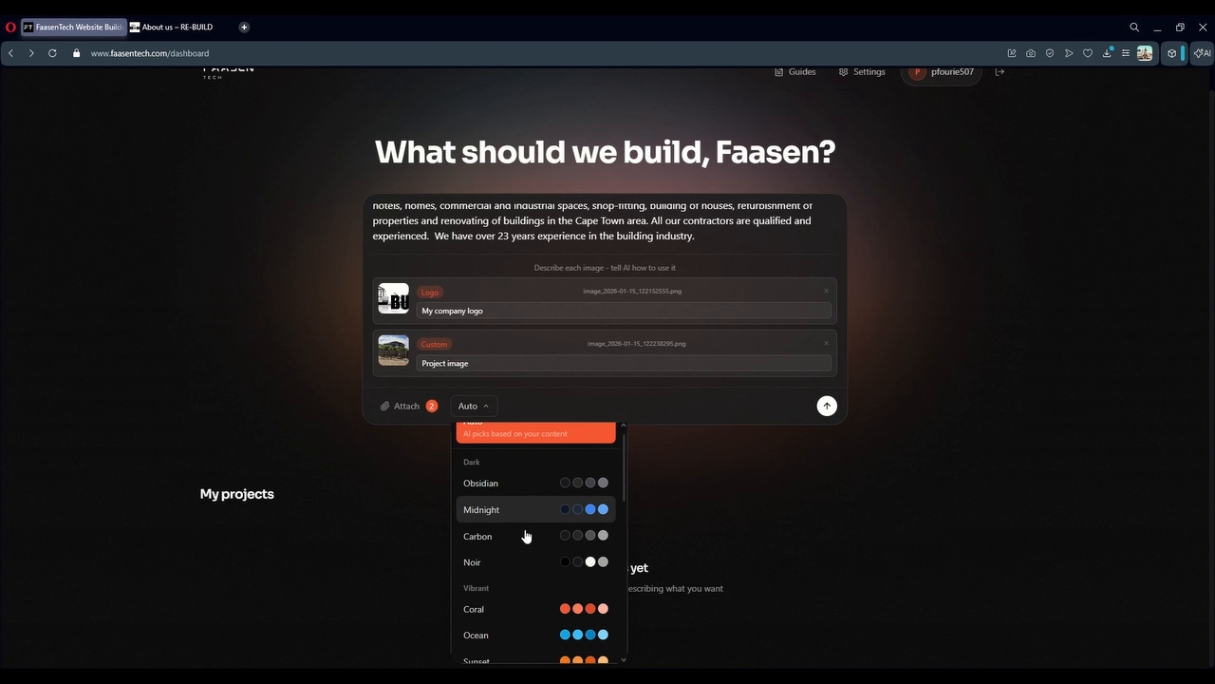
{"action": "left_click", "coordinate": [491, 418]}
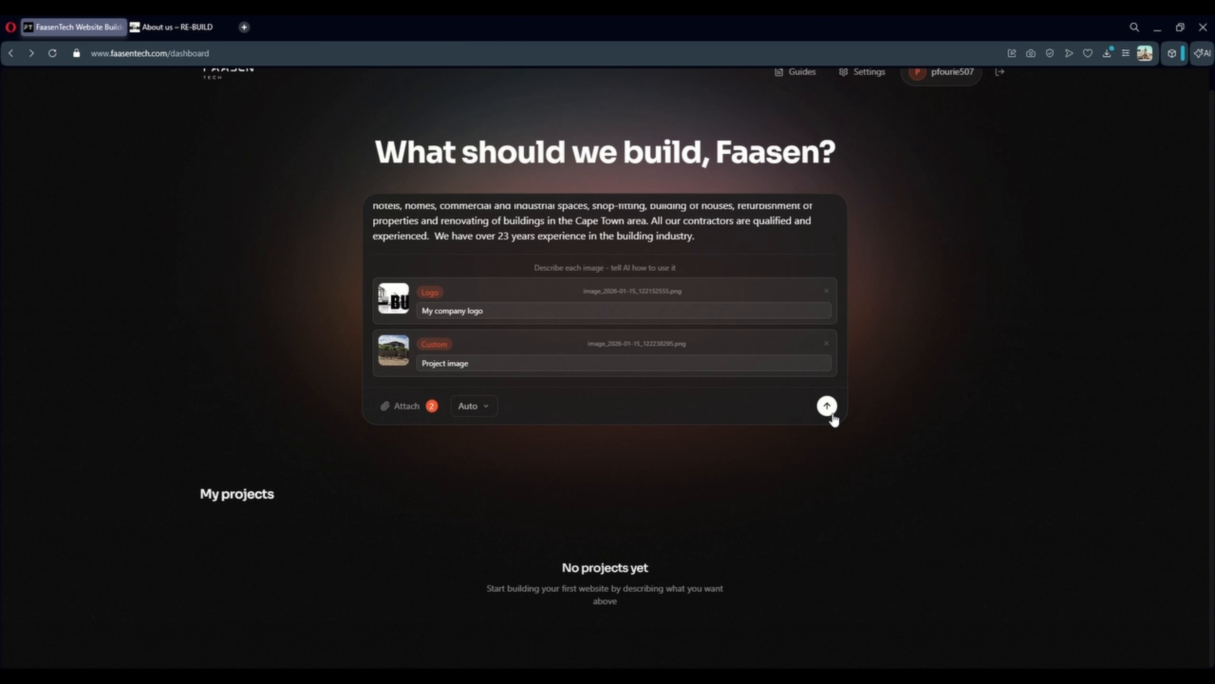
{"action": "scroll", "coordinate": [828, 415], "scroll_direction": "up", "scroll_amount": 1}
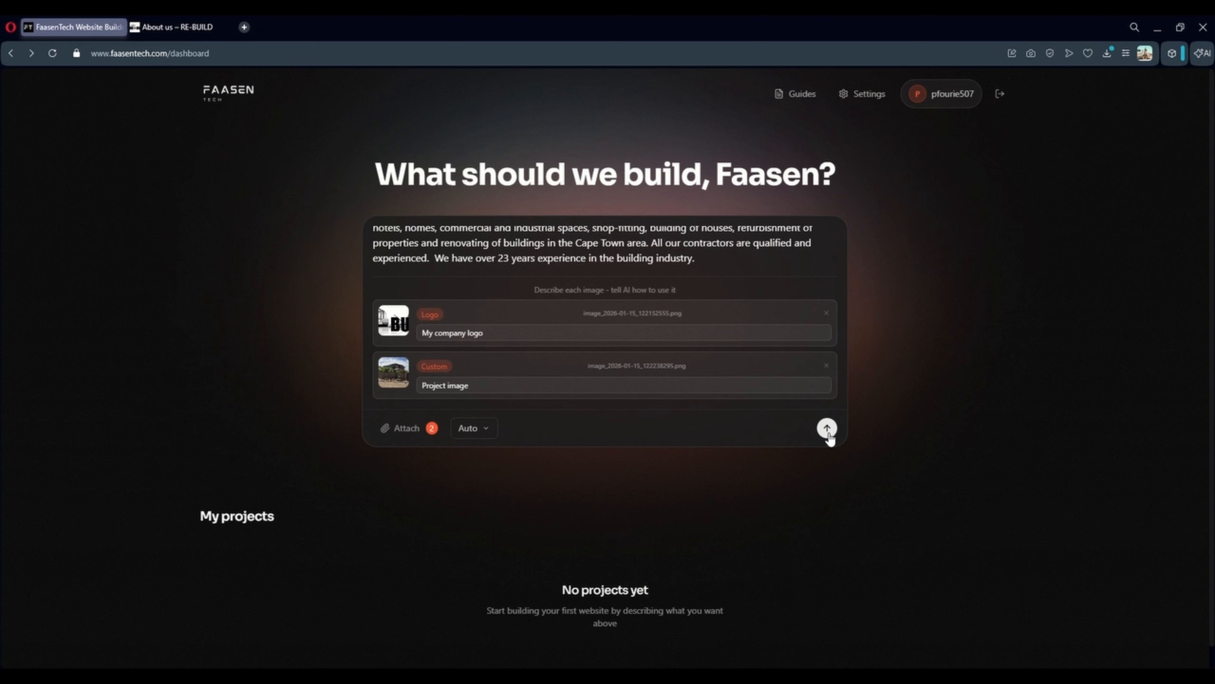
Send the prompt with logo, company description and house photo to generate the RE-BUILD site
{"action": "left_click", "coordinate": [825, 434]}
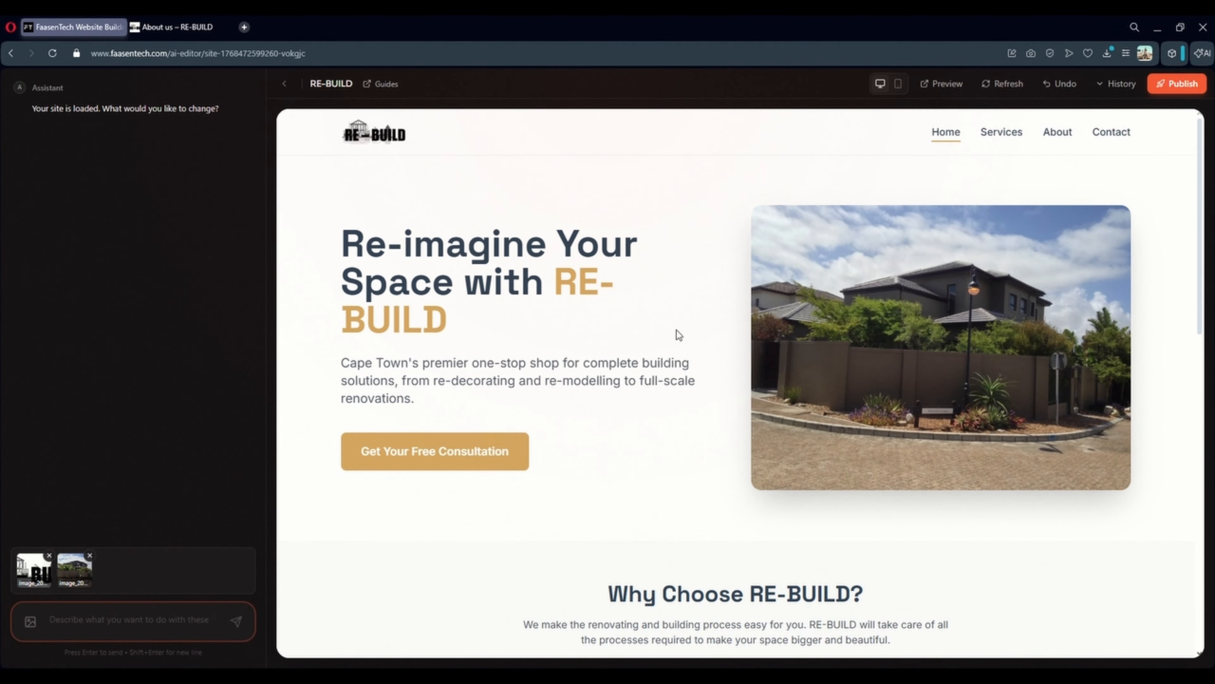
Scroll the generated home page, then browse through the generated Services page
{"action": "scroll", "coordinate": [532, 302], "scroll_direction": "down", "scroll_amount": 15}
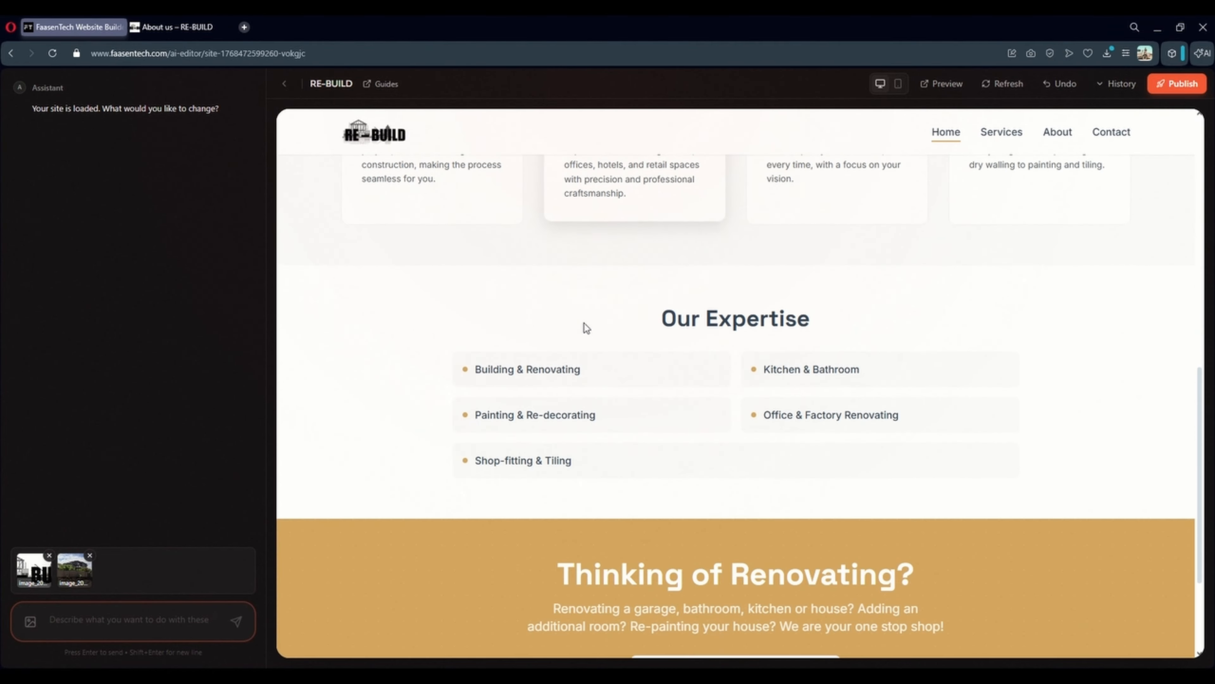
{"action": "scroll", "coordinate": [638, 359], "scroll_direction": "up", "scroll_amount": 15}
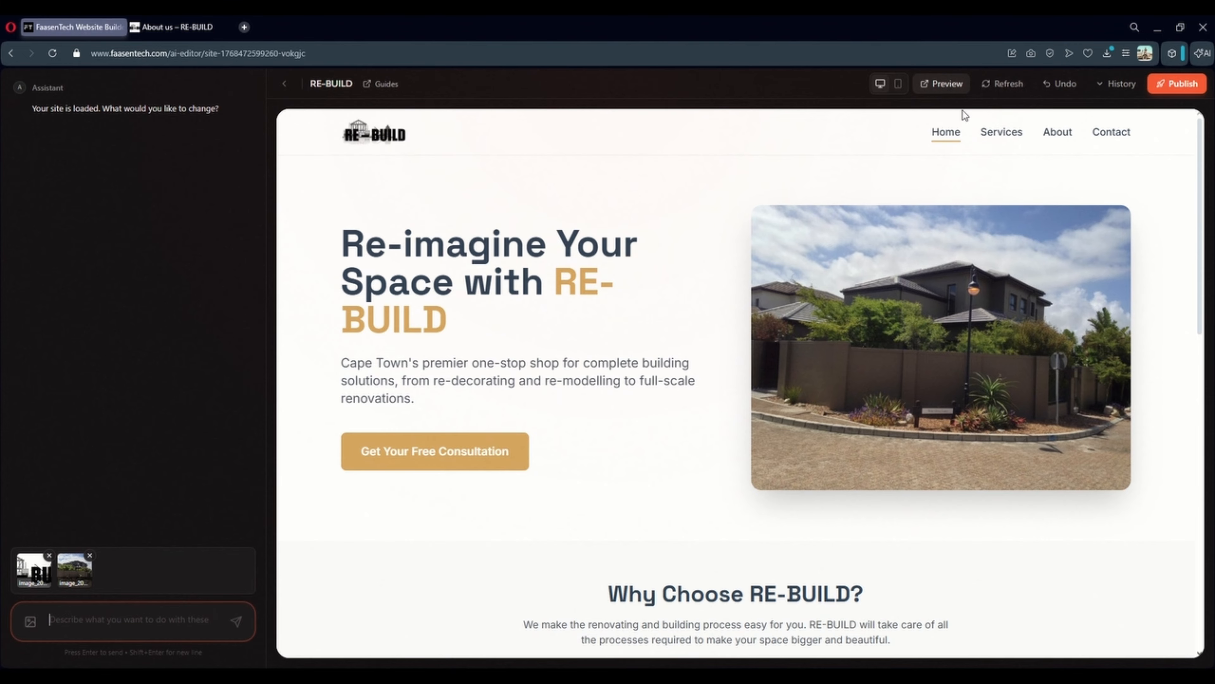
{"action": "left_click", "coordinate": [998, 133]}
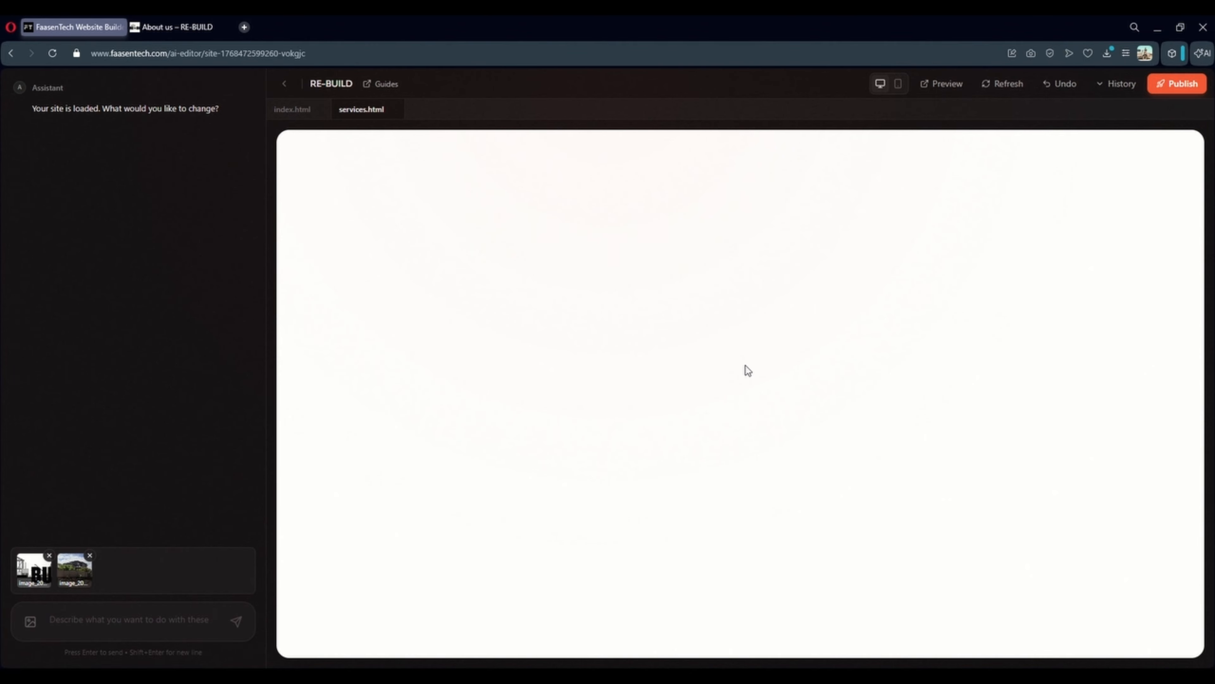
{"action": "scroll", "coordinate": [924, 200], "scroll_direction": "down", "scroll_amount": 5}
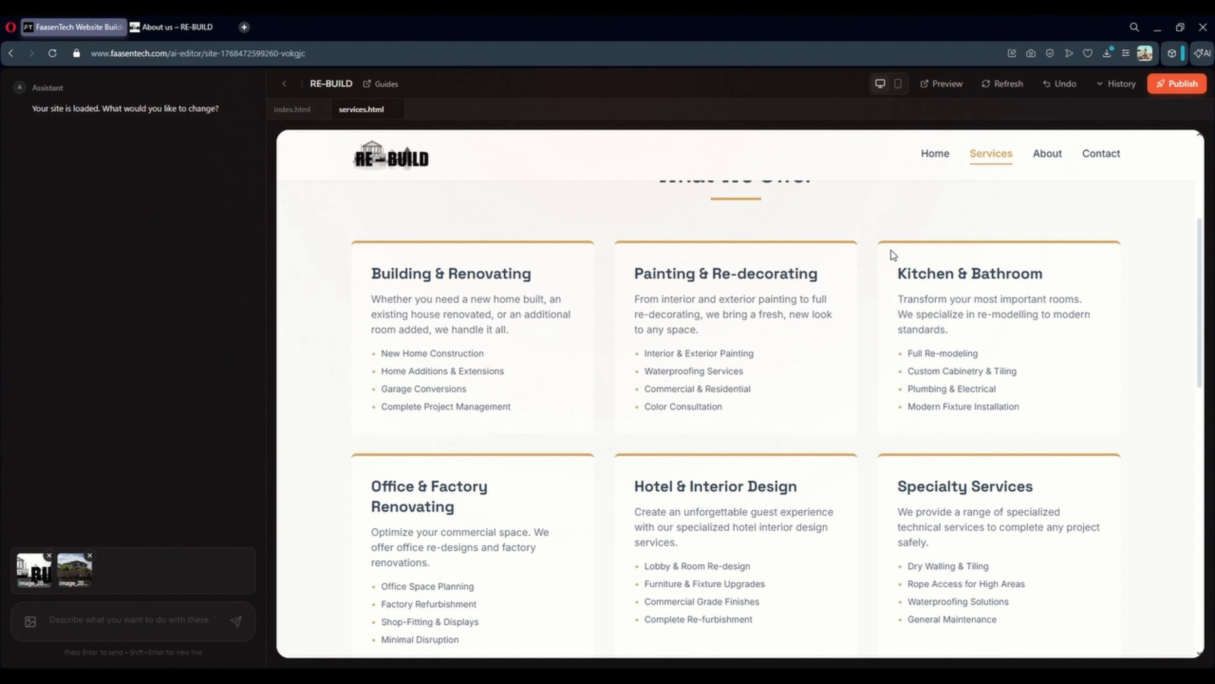
{"action": "scroll", "coordinate": [851, 372], "scroll_direction": "down", "scroll_amount": 5}
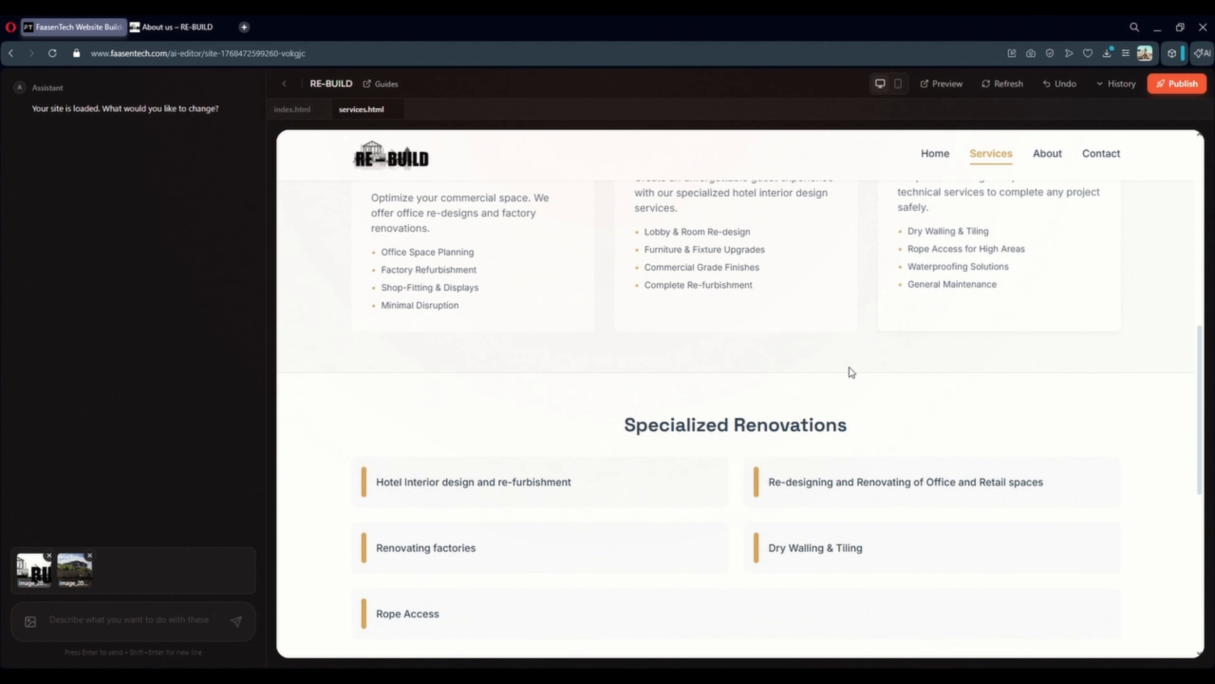
{"action": "scroll", "coordinate": [851, 372], "scroll_direction": "down", "scroll_amount": 3}
{"action": "scroll", "coordinate": [773, 399], "scroll_direction": "down", "scroll_amount": 4}
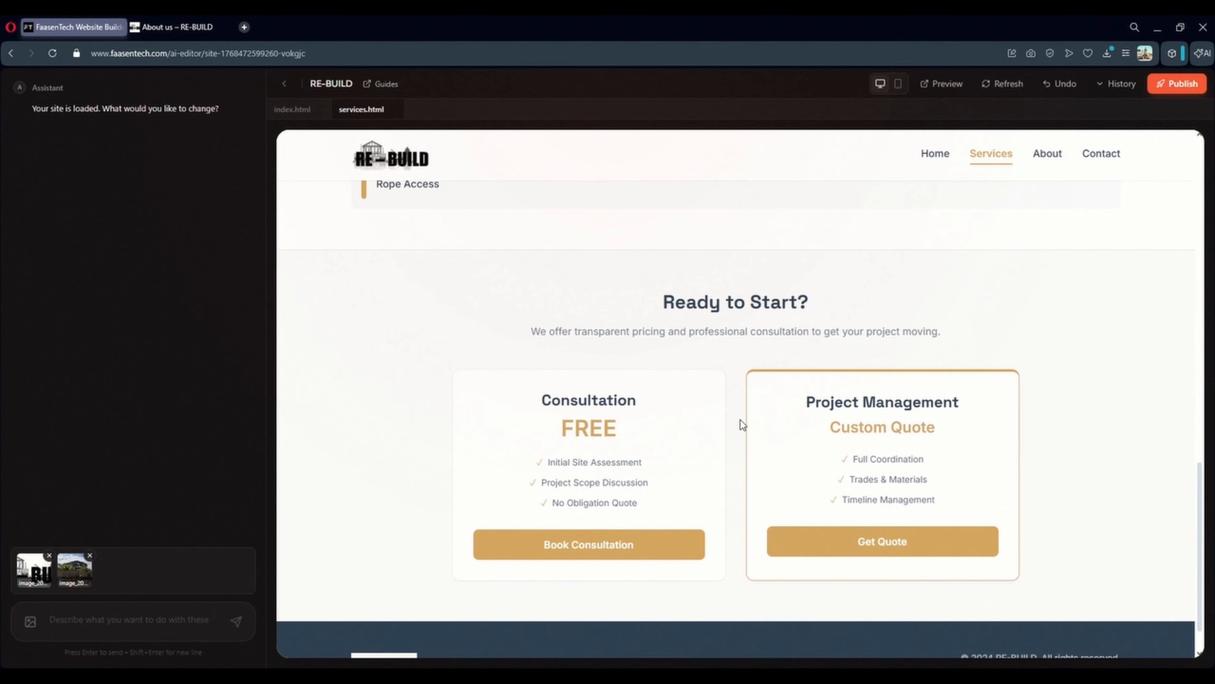
{"action": "scroll", "coordinate": [863, 420], "scroll_direction": "down", "scroll_amount": 2}
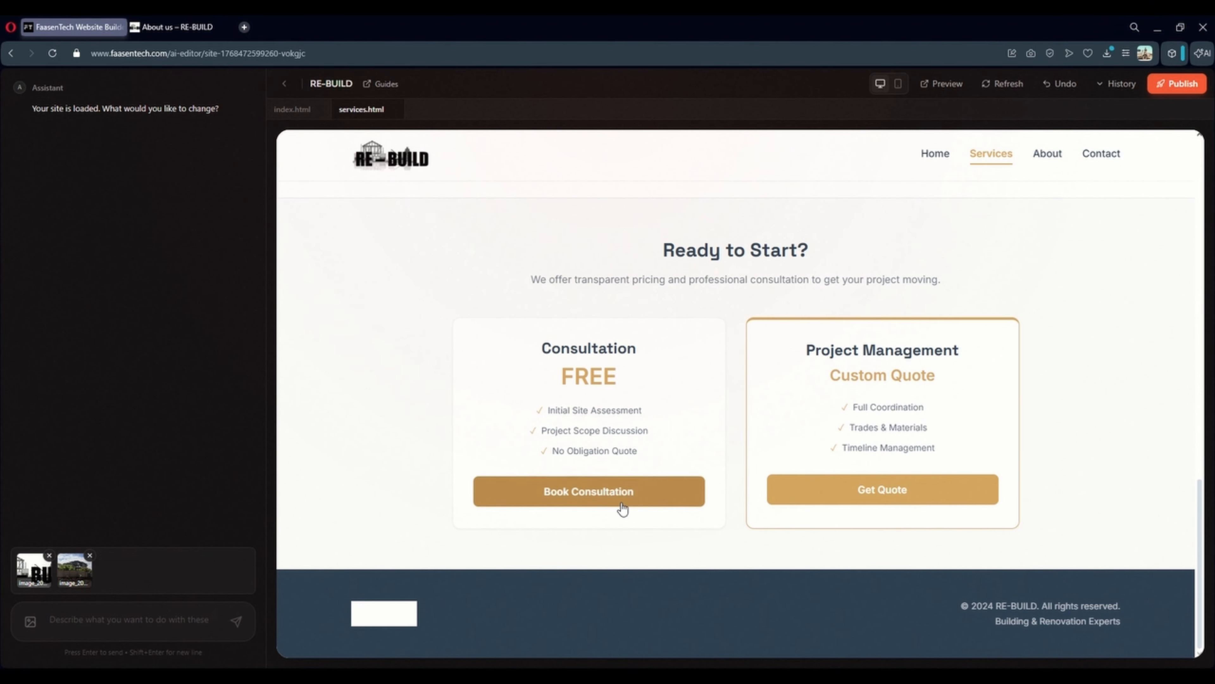
{"action": "scroll", "coordinate": [1004, 225], "scroll_direction": "up", "scroll_amount": 12}
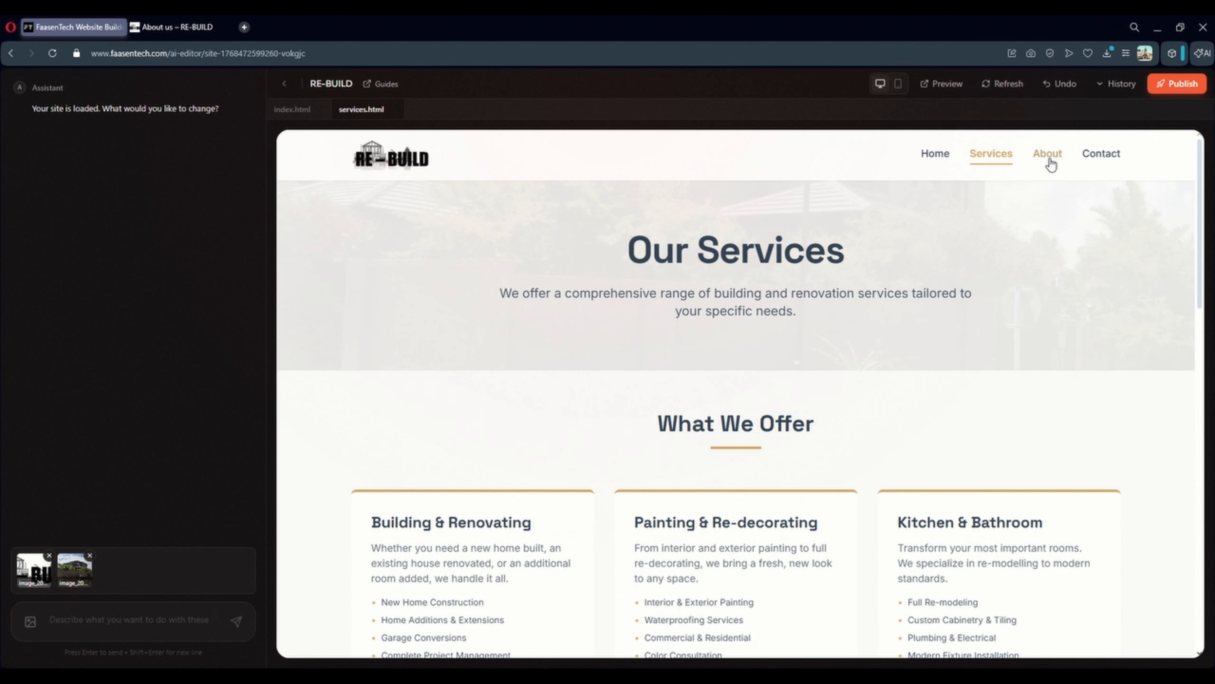
Open the About page and read its Our Story and Our Promise sections
{"action": "left_click", "coordinate": [1046, 155]}
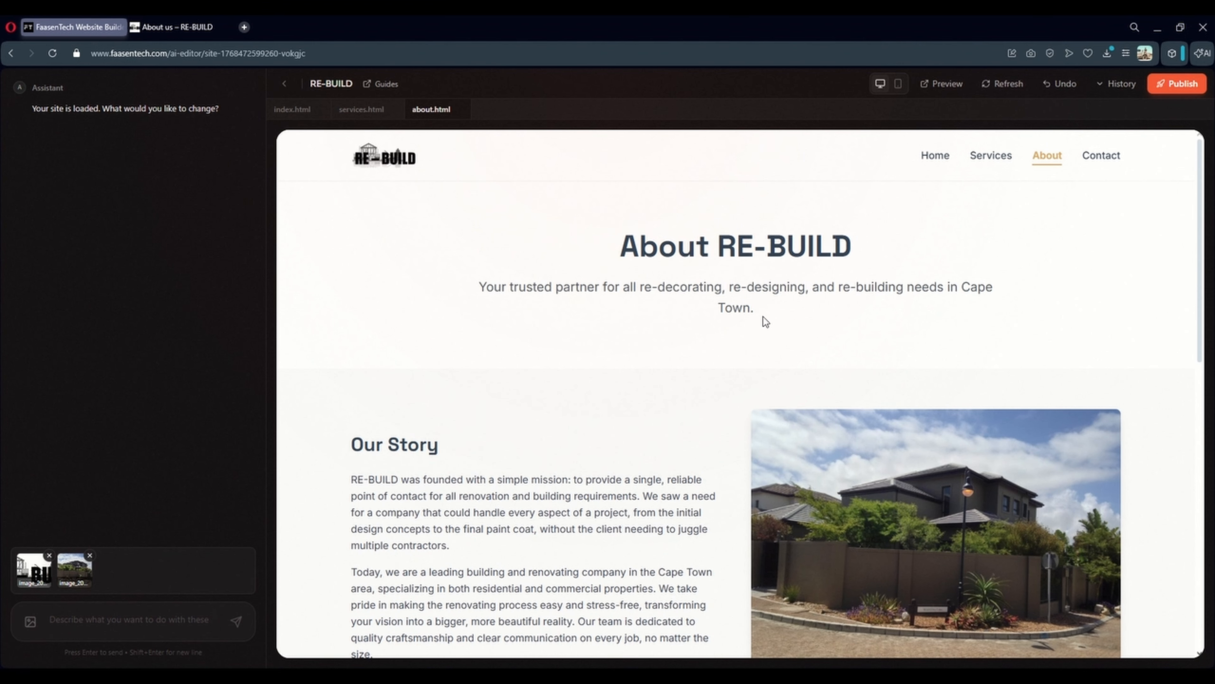
{"action": "scroll", "coordinate": [692, 347], "scroll_direction": "down", "scroll_amount": 4}
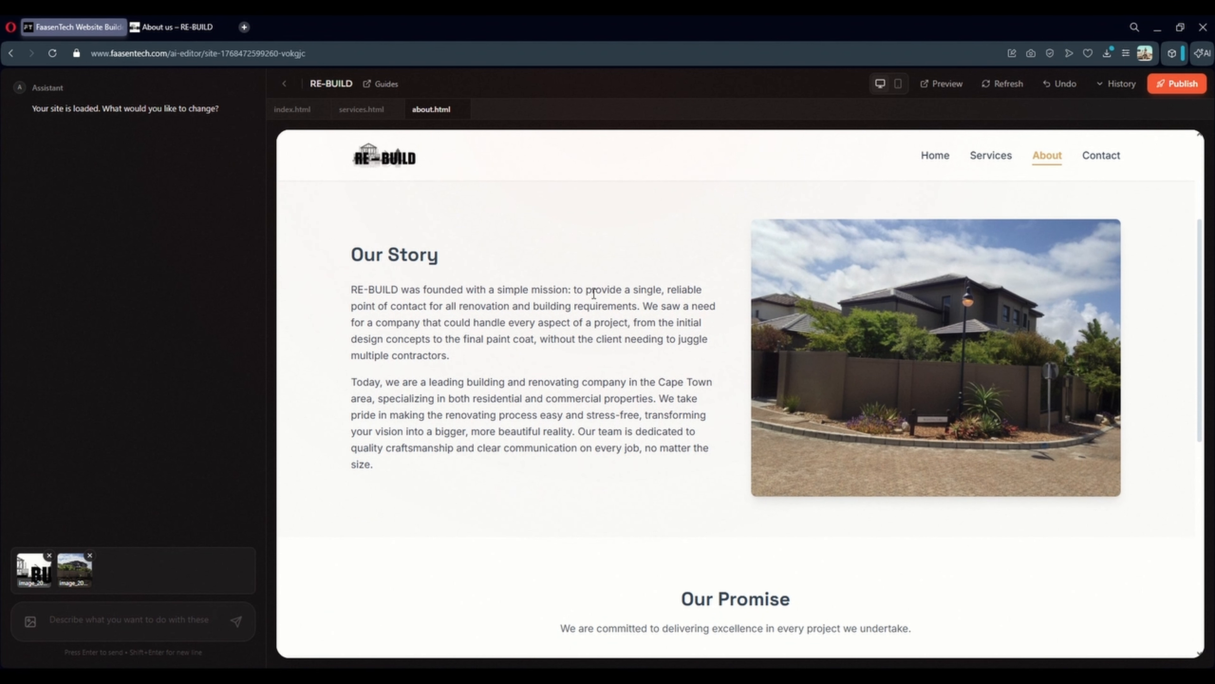
{"action": "scroll", "coordinate": [766, 460], "scroll_direction": "down", "scroll_amount": 8}
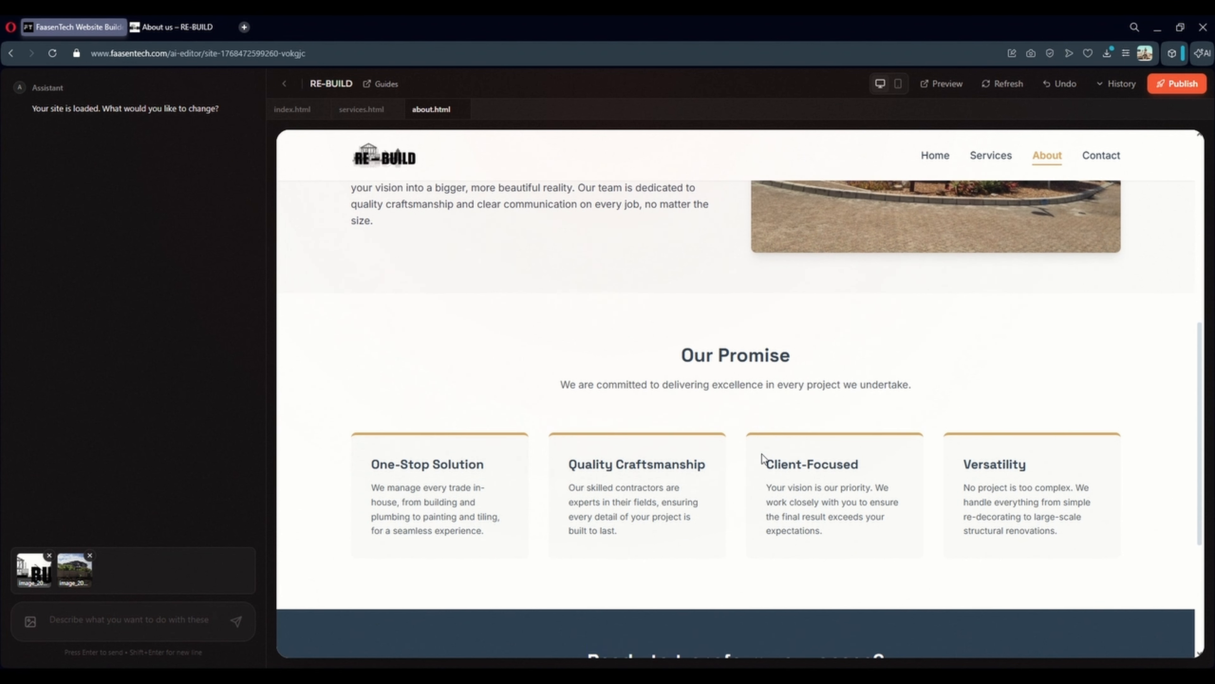
{"action": "scroll", "coordinate": [895, 479], "scroll_direction": "up", "scroll_amount": 14}
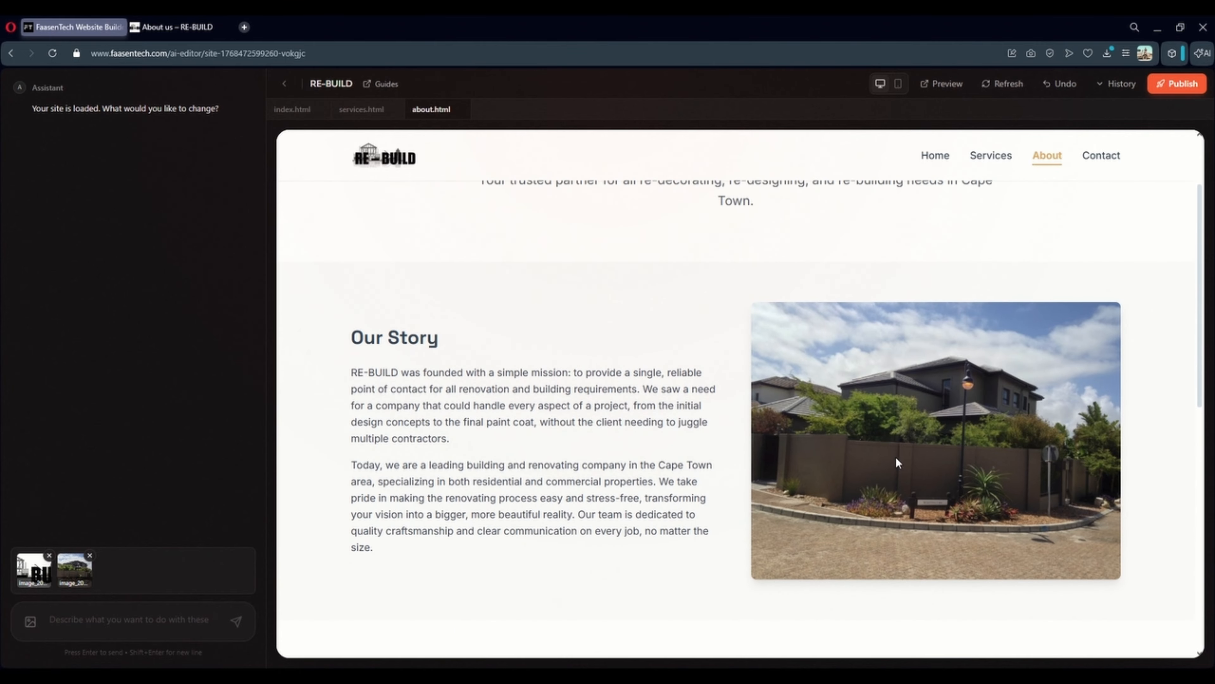
Open the site's Contact page and scroll through its form and details
{"action": "left_click", "coordinate": [1103, 162]}
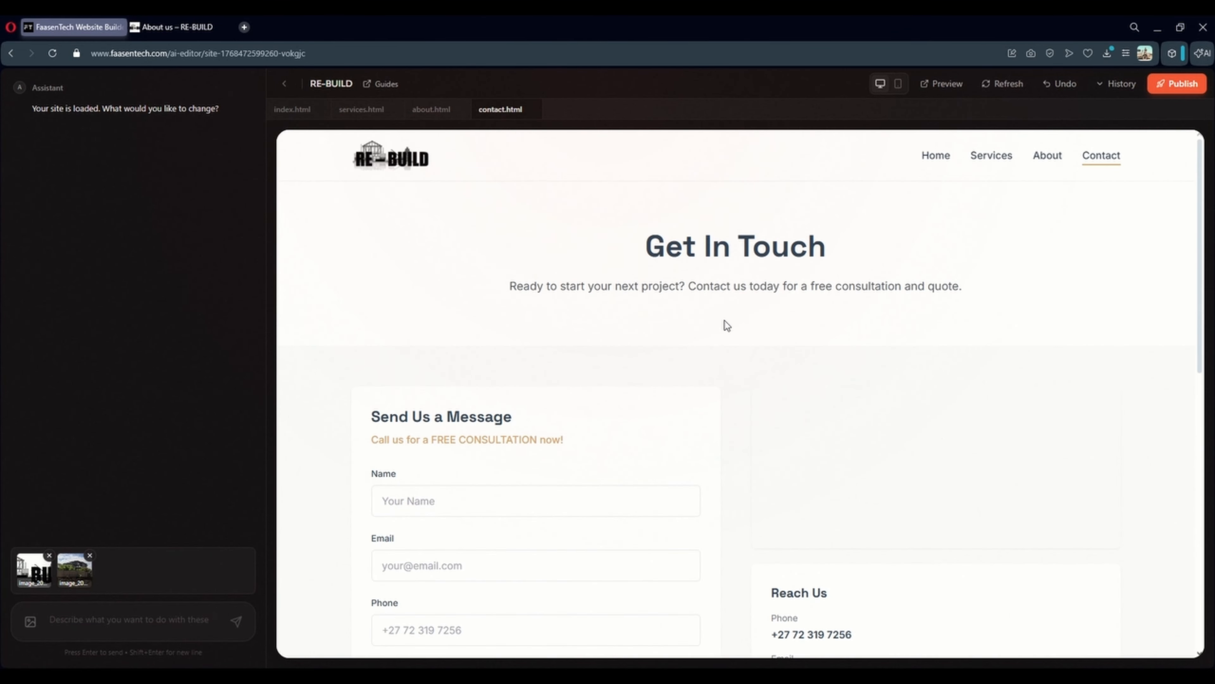
{"action": "scroll", "coordinate": [526, 454], "scroll_direction": "down", "scroll_amount": 4}
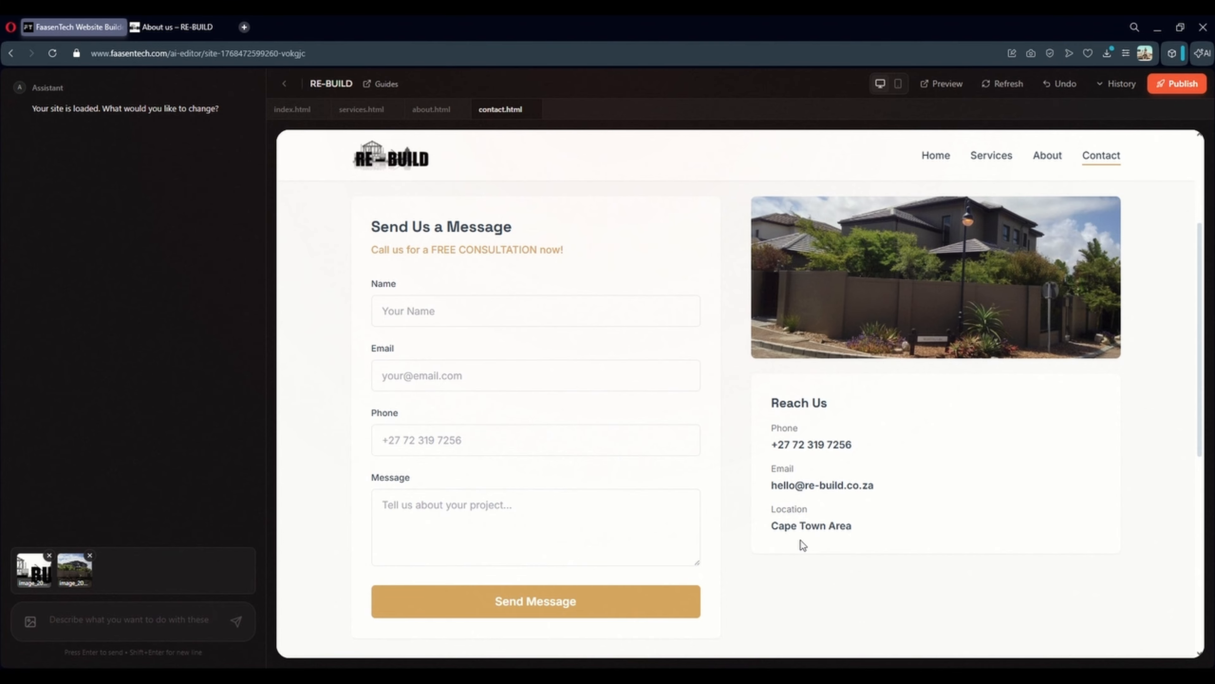
{"action": "scroll", "coordinate": [800, 540], "scroll_direction": "down", "scroll_amount": 9}
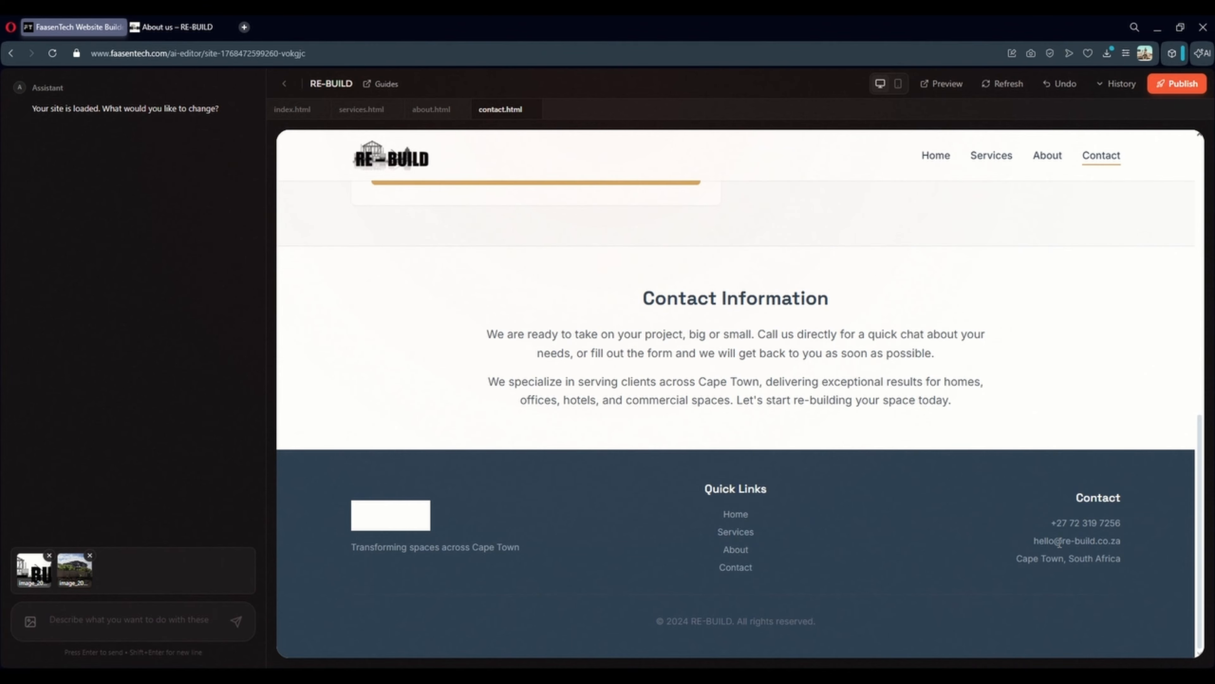
{"action": "scroll", "coordinate": [1059, 543], "scroll_direction": "up", "scroll_amount": 12}
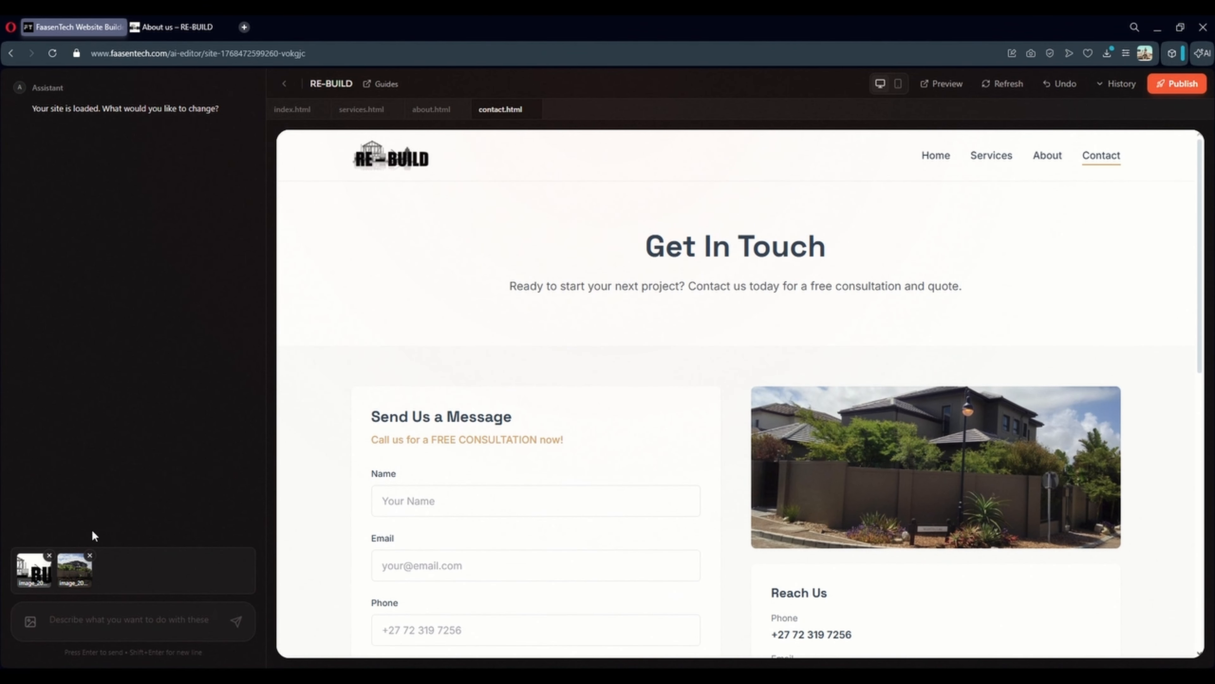
Remove the attached images from the chat prompt and close the services.html and about.html tabs
{"action": "left_click", "coordinate": [50, 555]}
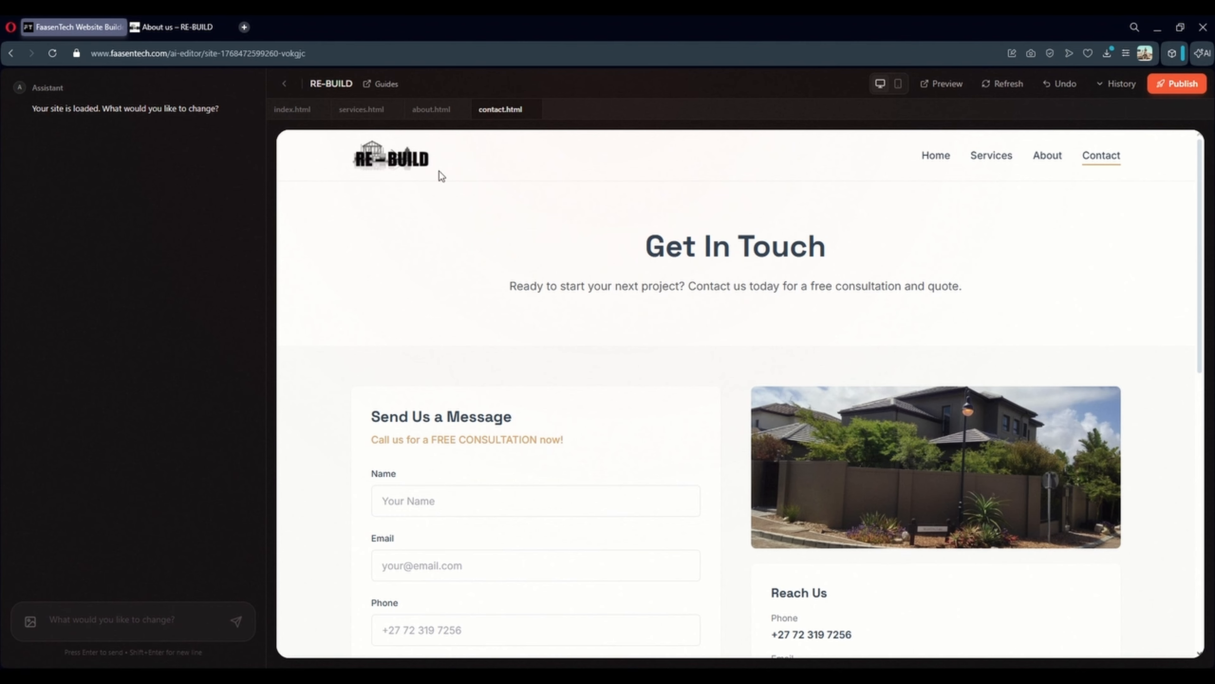
{"action": "left_click", "coordinate": [287, 111]}
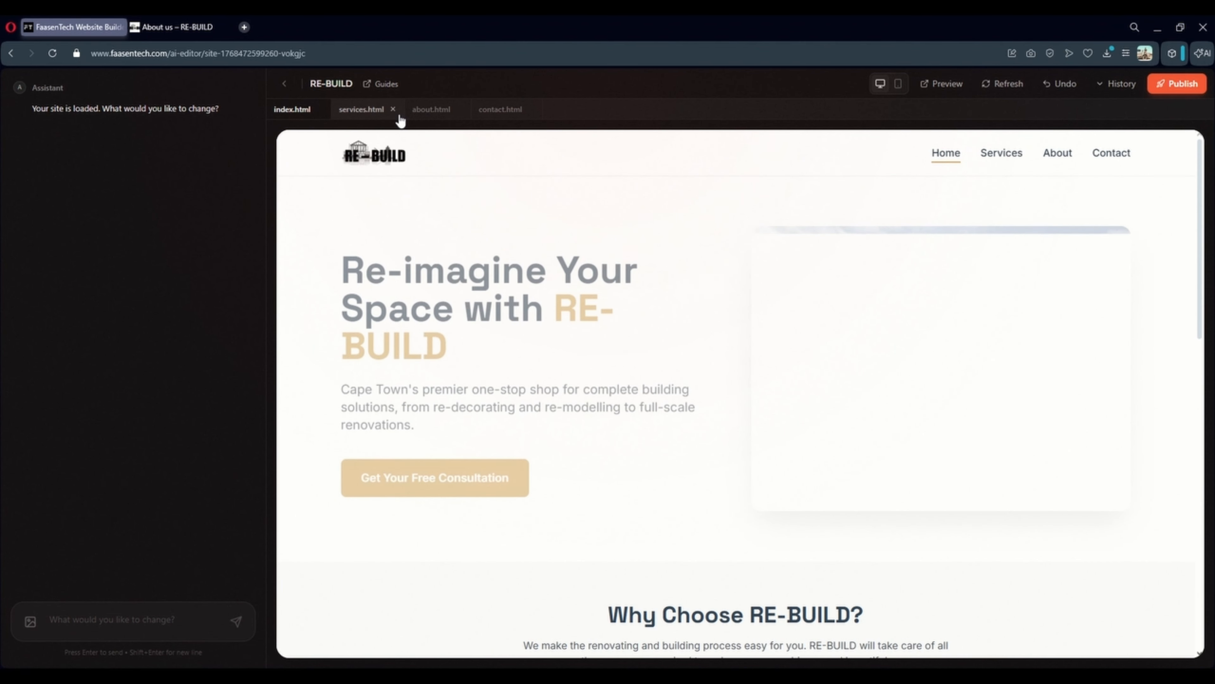
{"action": "left_click", "coordinate": [394, 110]}
{"action": "left_click", "coordinate": [393, 110]}
{"action": "left_click", "coordinate": [386, 110]}
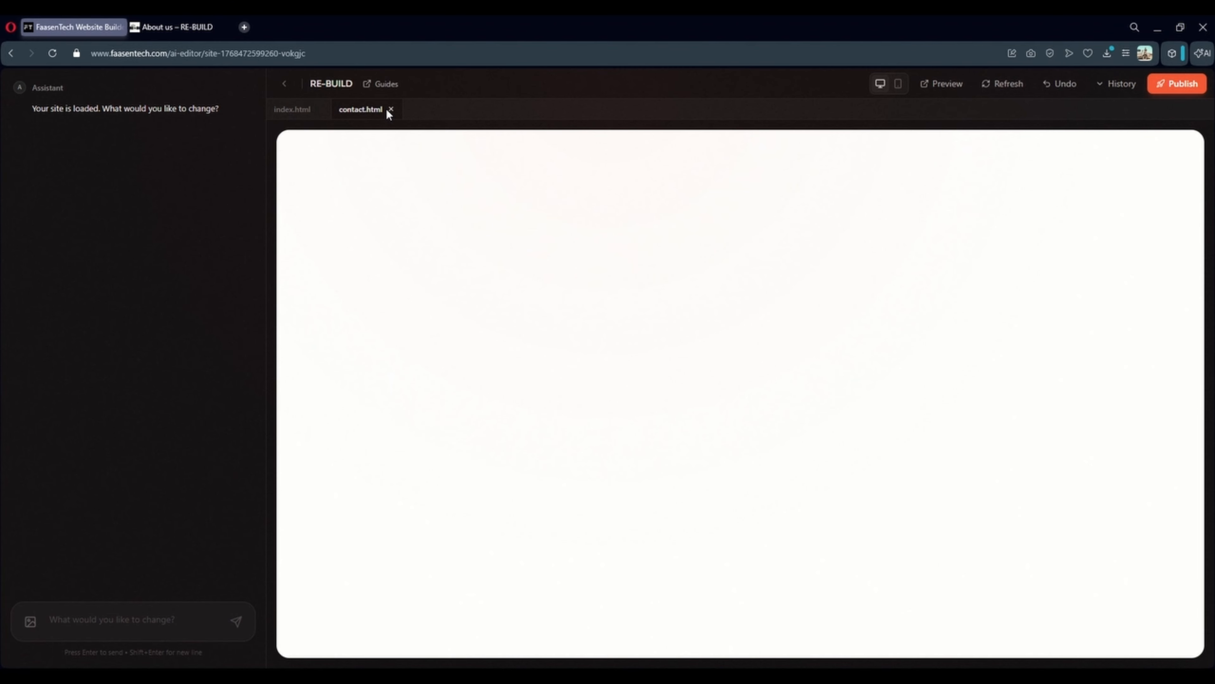
Close contact.html, scroll through the whole home page in a full Preview tab, then close it
{"action": "left_click", "coordinate": [390, 109]}
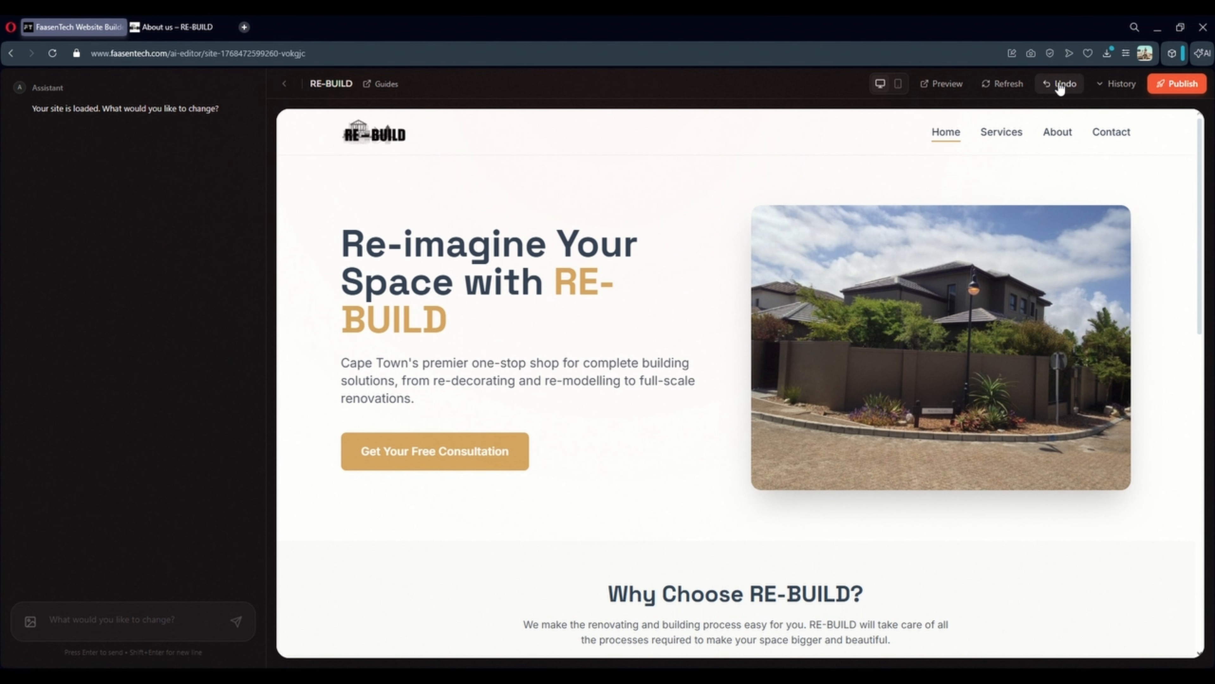
{"action": "left_click", "coordinate": [940, 85]}
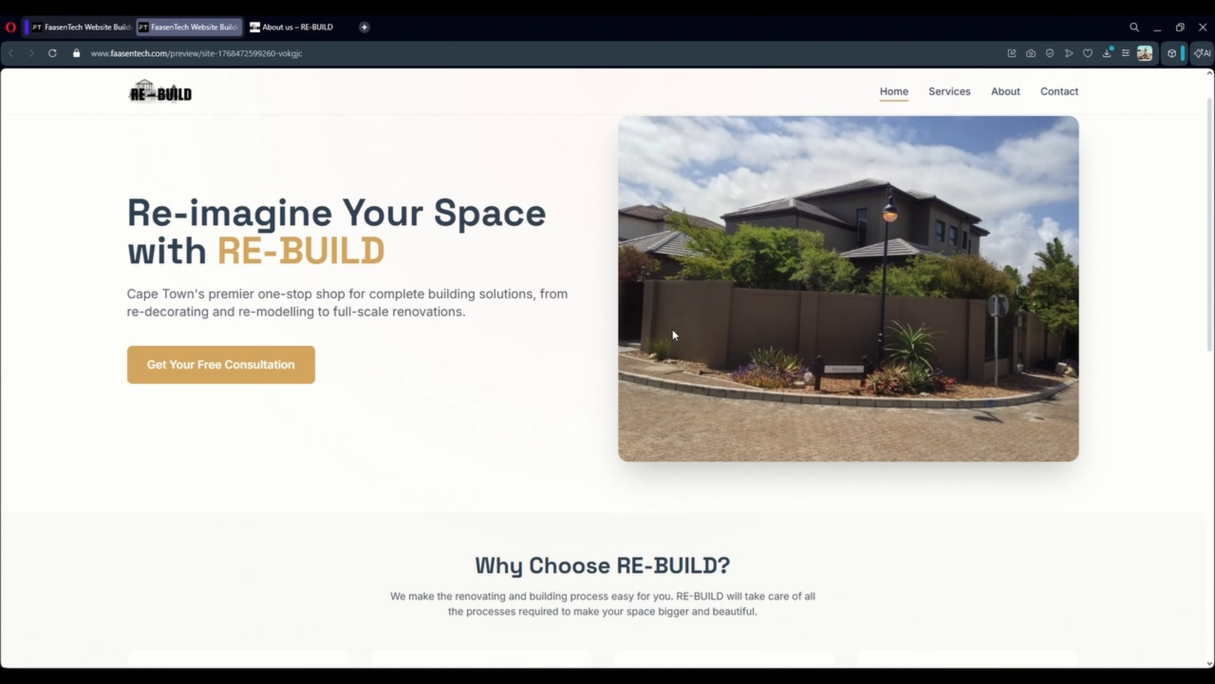
{"action": "scroll", "coordinate": [599, 341], "scroll_direction": "down", "scroll_amount": 5}
{"action": "scroll", "coordinate": [600, 340], "scroll_direction": "up", "scroll_amount": 5}
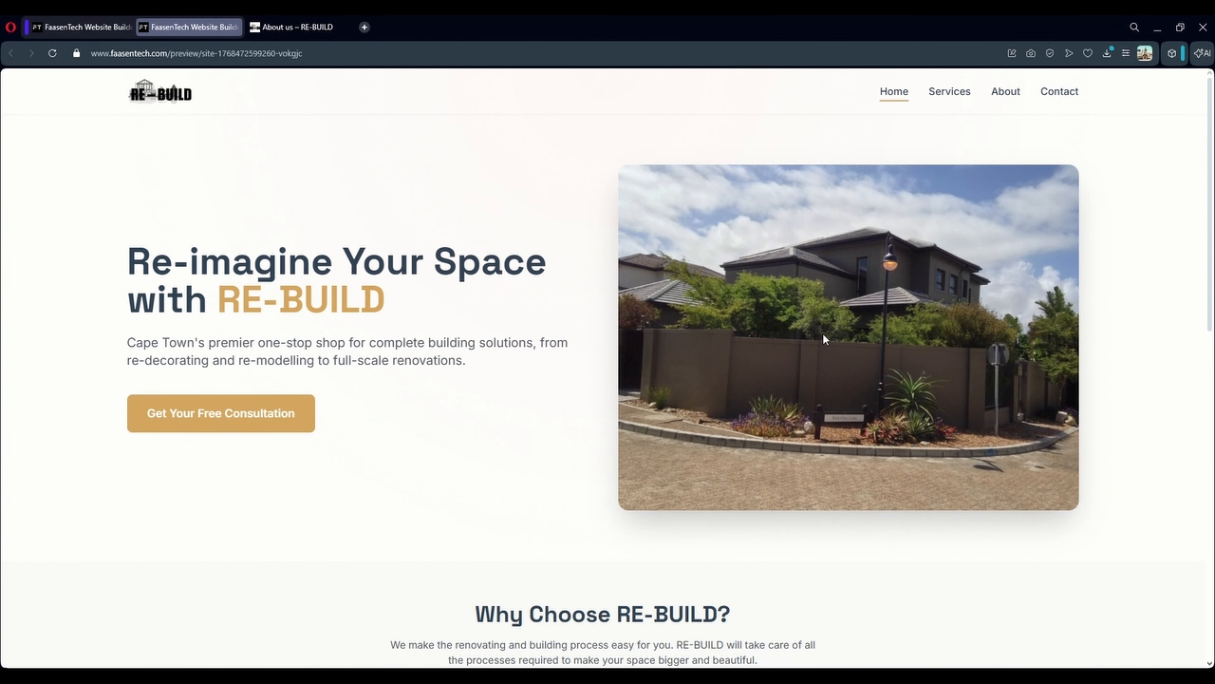
{"action": "scroll", "coordinate": [332, 371], "scroll_direction": "down", "scroll_amount": 3}
{"action": "scroll", "coordinate": [333, 375], "scroll_direction": "down", "scroll_amount": 2}
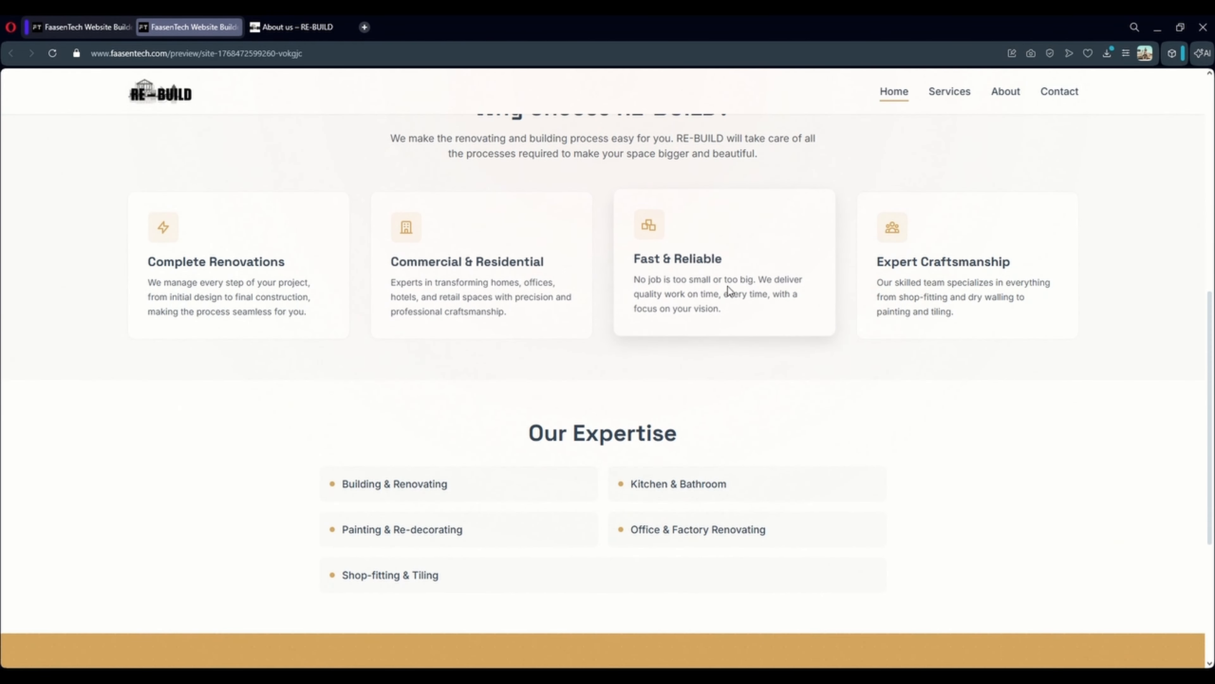
{"action": "scroll", "coordinate": [802, 426], "scroll_direction": "down", "scroll_amount": 5}
{"action": "scroll", "coordinate": [766, 383], "scroll_direction": "up", "scroll_amount": 10}
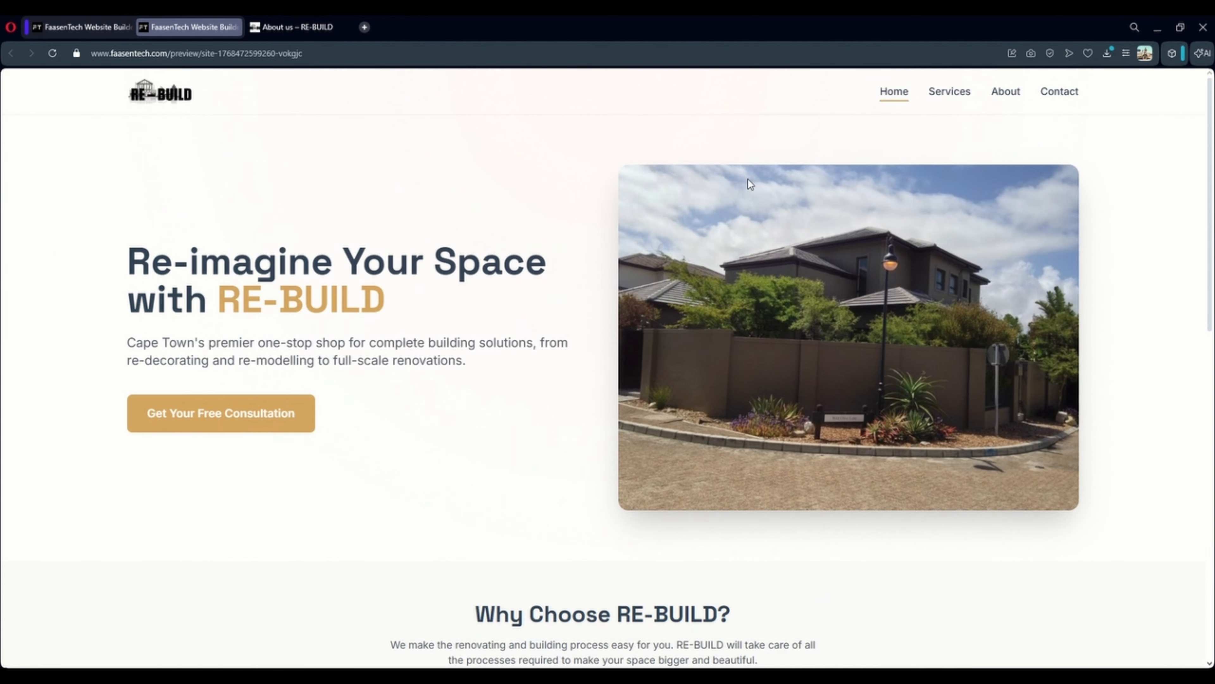
{"action": "left_click", "coordinate": [235, 27]}
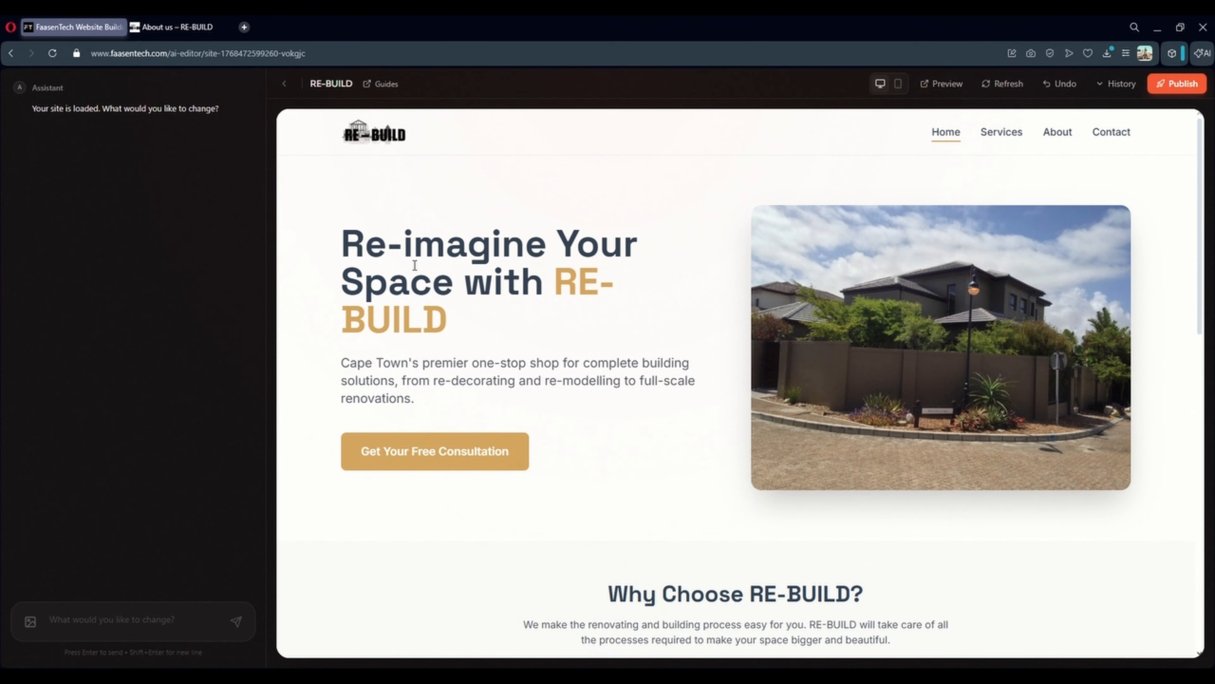
Type 'Add a google maps location to the contact page, use this location:' into the chat box
{"action": "left_click", "coordinate": [82, 615]}
{"action": "type", "text": "Add a google maps location to the"}
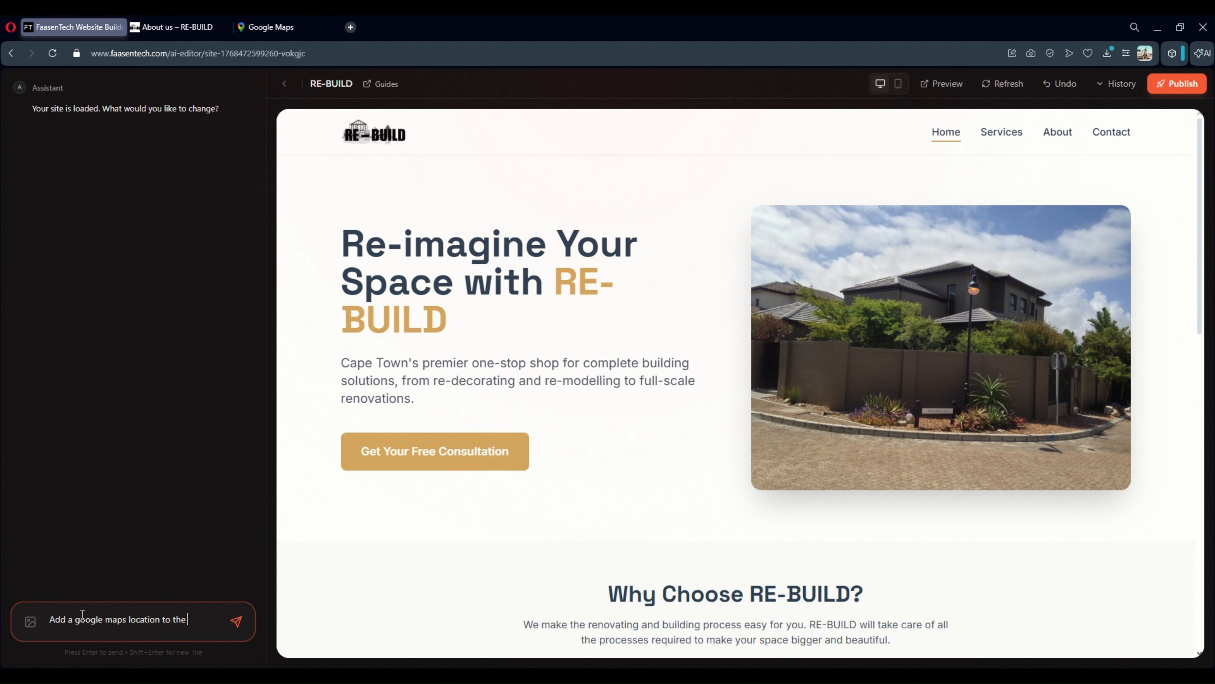
{"action": "type", "text": "page, use this location:"}
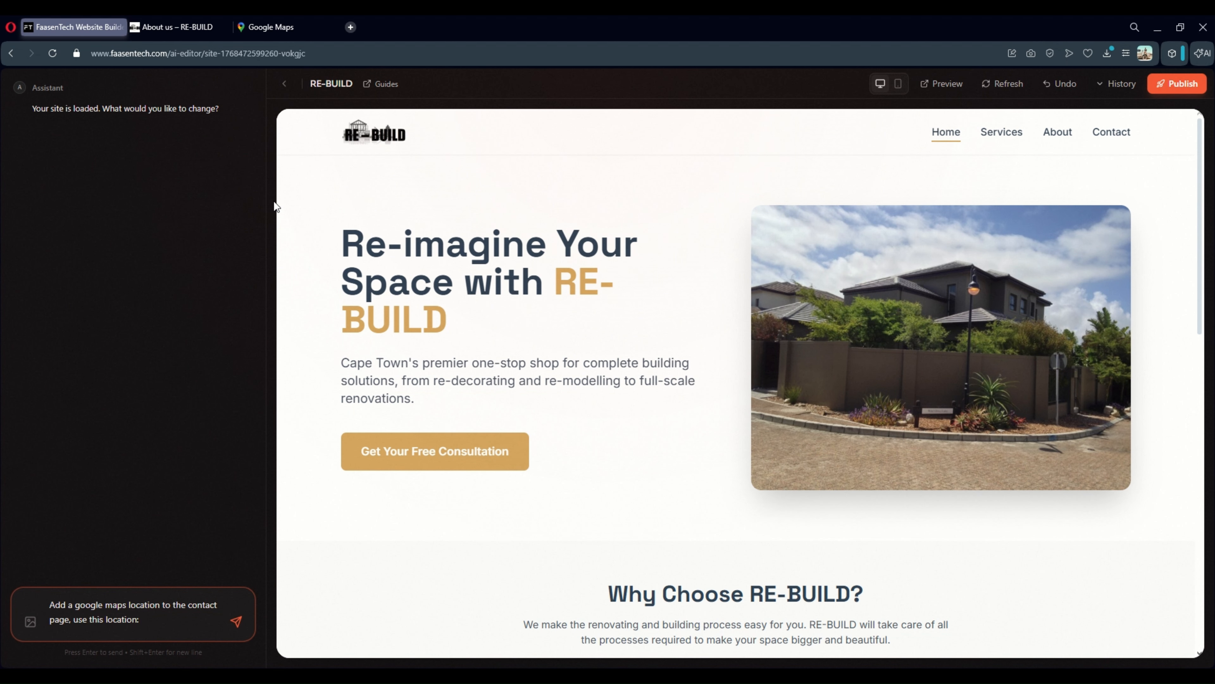
In Google Maps, pin a spot on Houghton Rd and copy its address and coordinates
{"action": "left_click", "coordinate": [263, 27]}
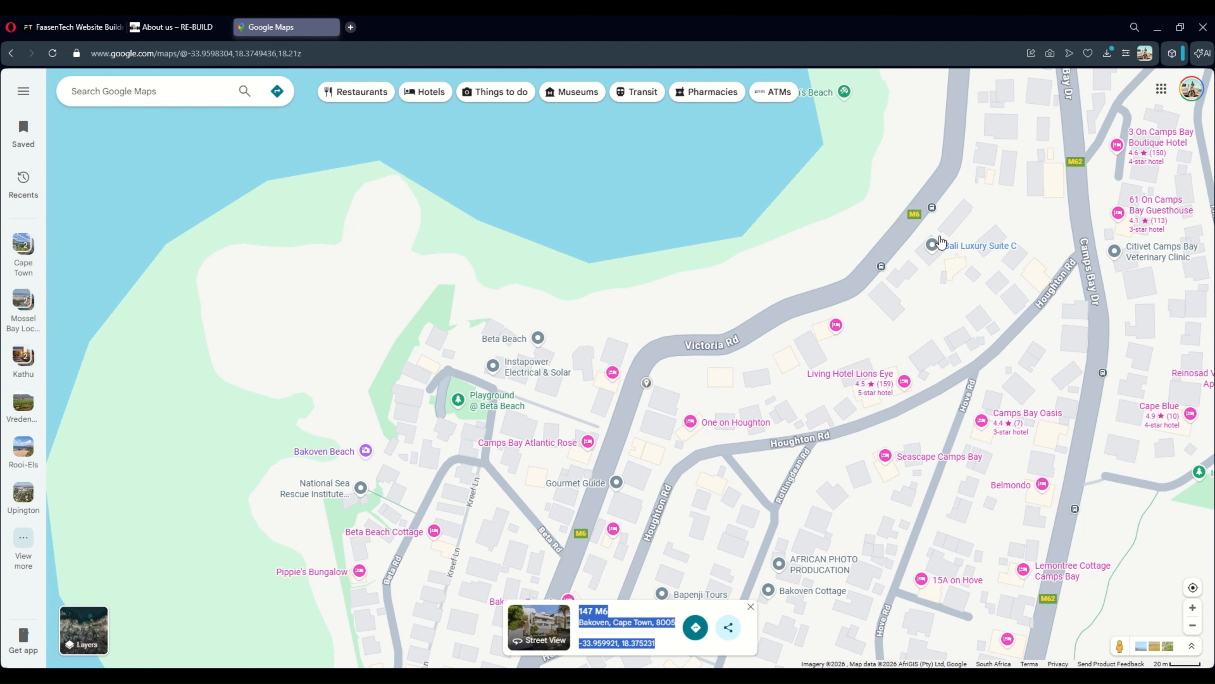
{"action": "left_click", "coordinate": [761, 443]}
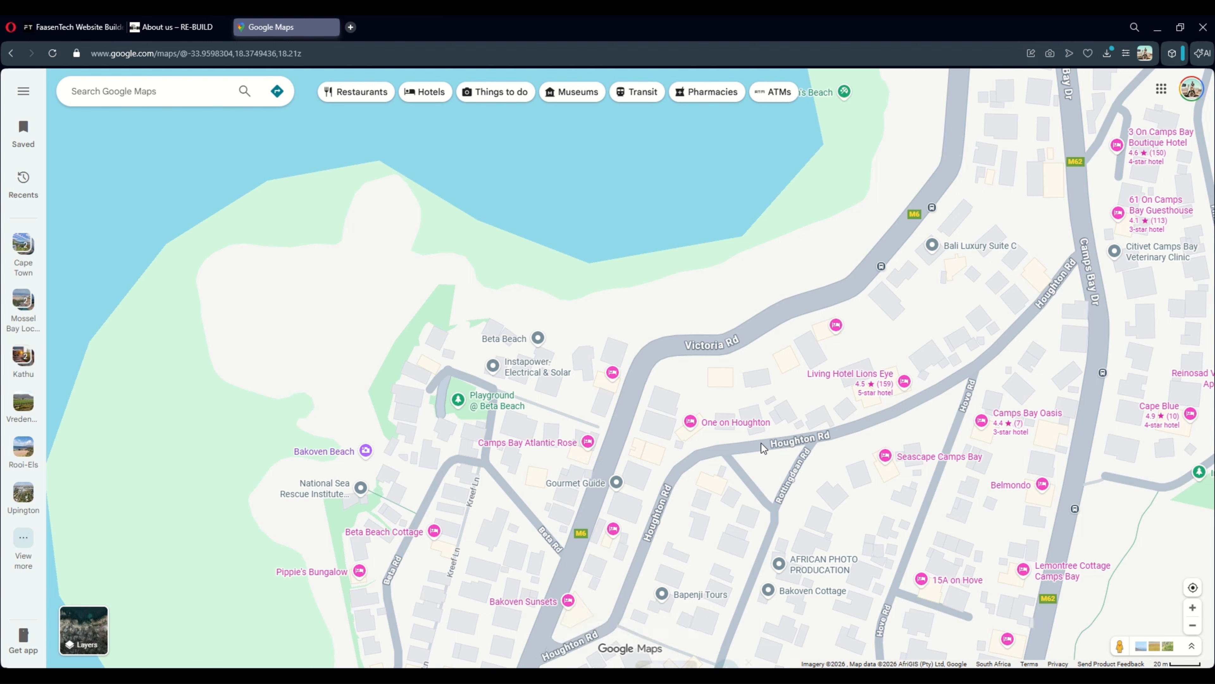
{"action": "left_click", "coordinate": [768, 447]}
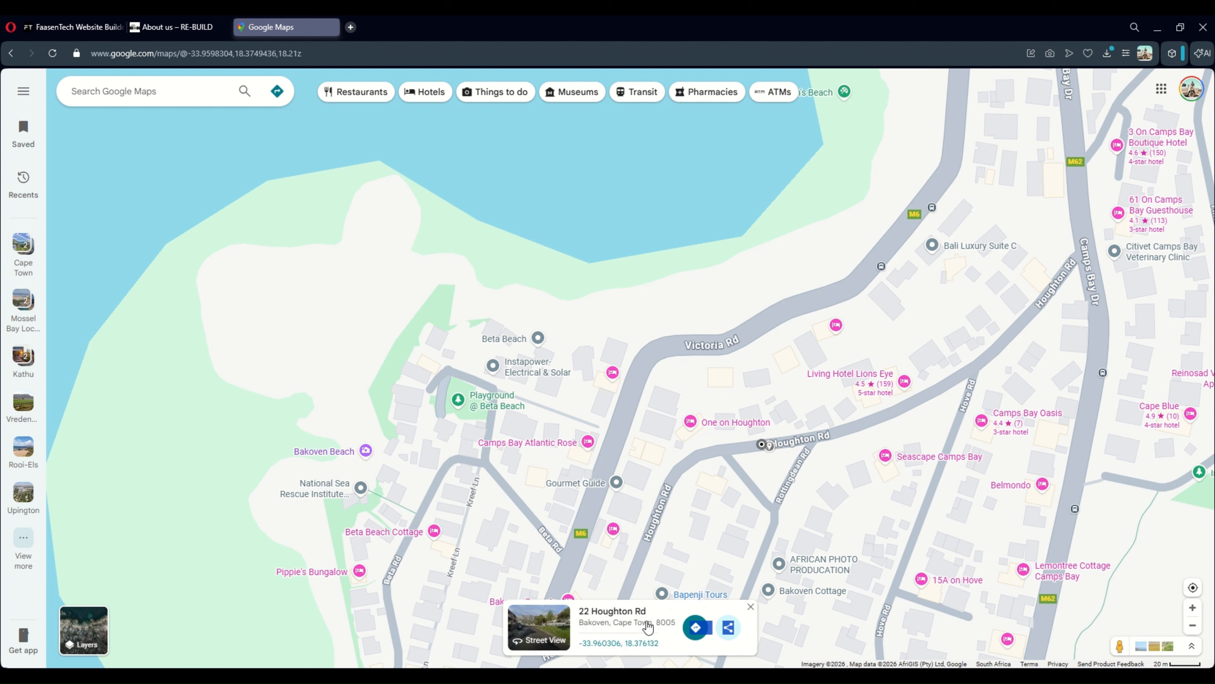
{"action": "left_click_drag", "start_coordinate": [659, 643], "coordinate": [582, 619]}
{"action": "key", "text": "ctrl+c"}
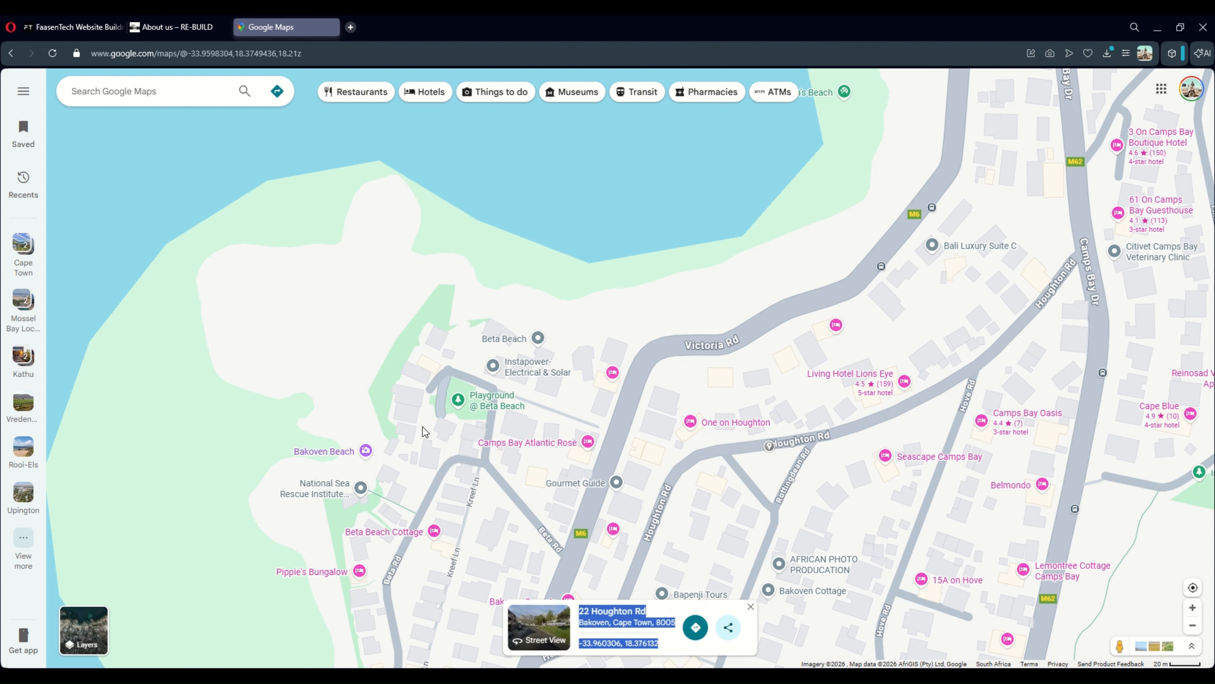
{"action": "left_click", "coordinate": [82, 28]}
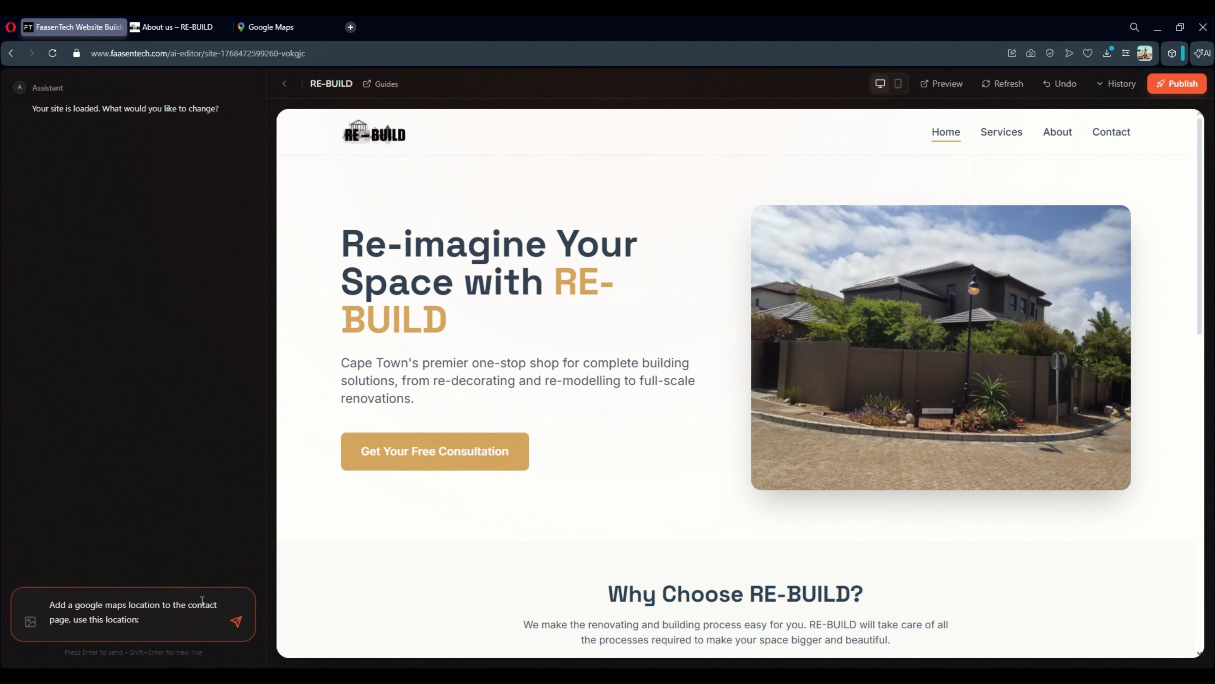
Paste the copied Houghton Rd address and coordinates into the map request and send it
{"action": "left_click", "coordinate": [170, 620]}
{"action": "key", "text": "ctrl+v"}
{"action": "left_click", "coordinate": [235, 622]}
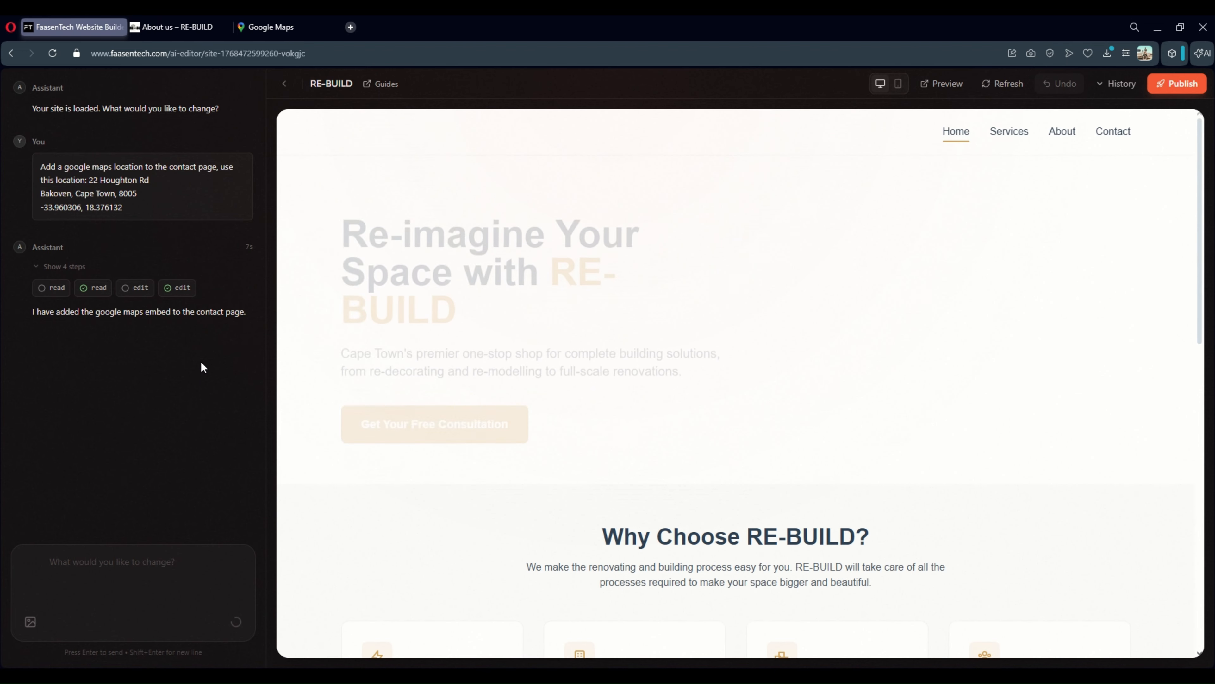
{"action": "left_click", "coordinate": [1112, 134]}
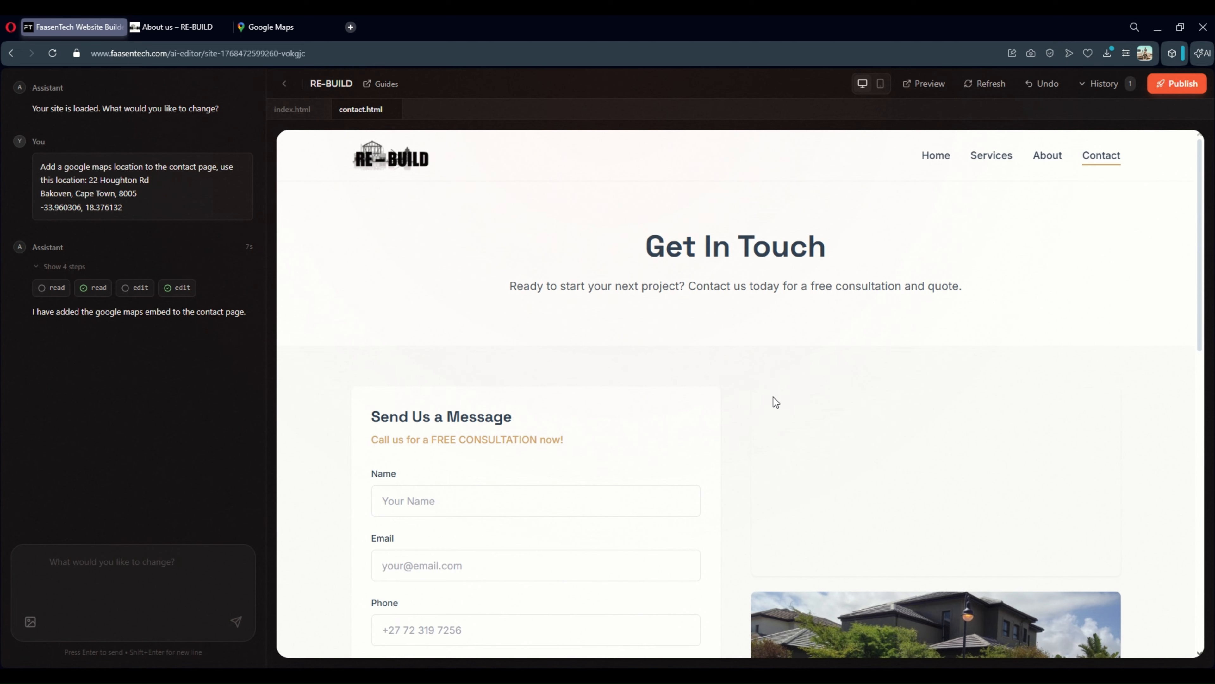
{"action": "scroll", "coordinate": [885, 353], "scroll_direction": "down", "scroll_amount": 4}
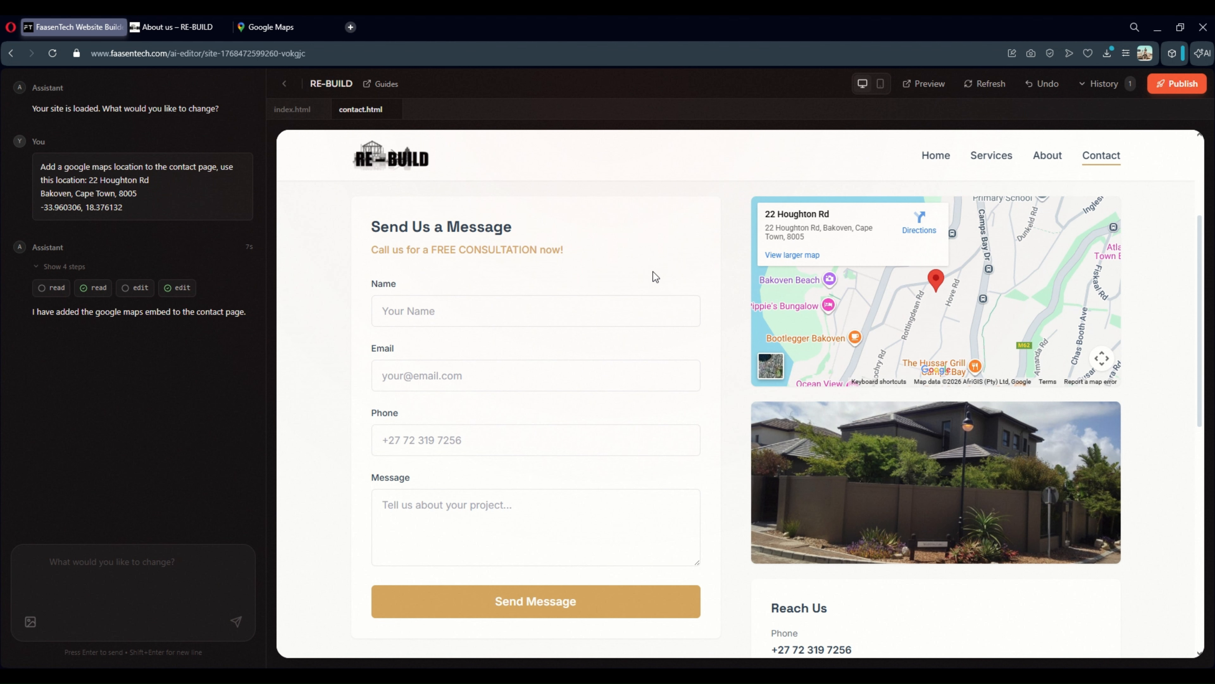
{"action": "scroll", "coordinate": [636, 253], "scroll_direction": "up", "scroll_amount": 4}
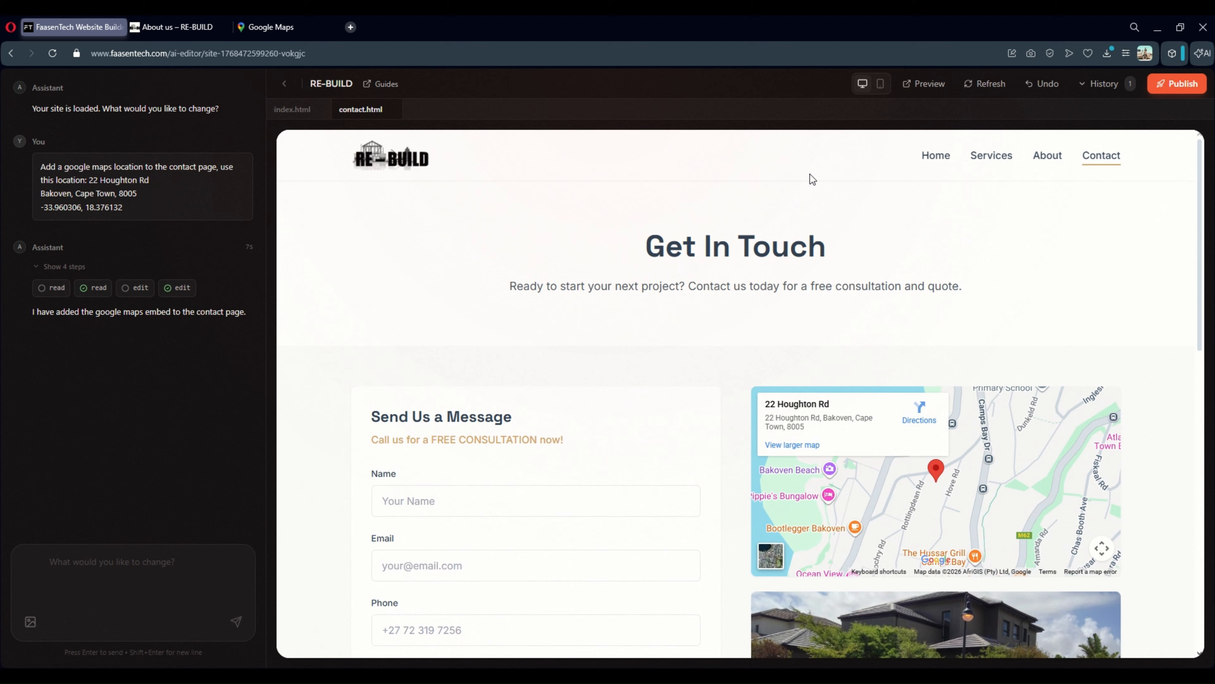
Open a full site Preview, go to its Contact page and scroll past the new Google Maps embed
{"action": "left_click", "coordinate": [925, 84]}
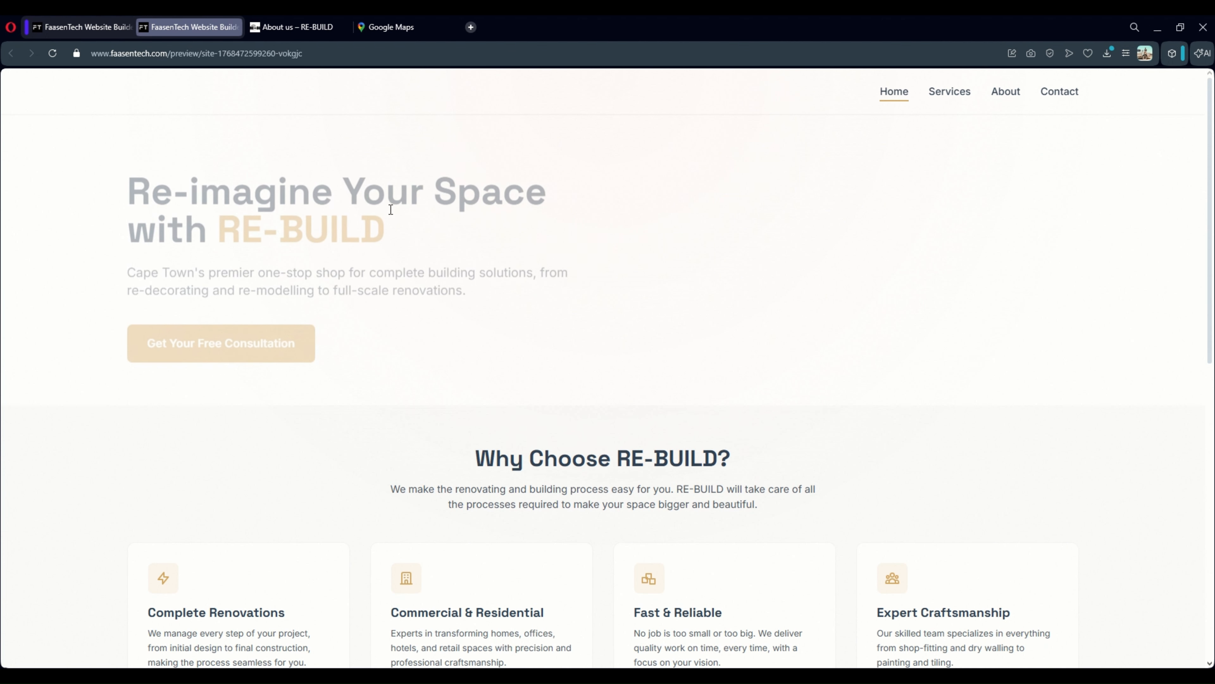
{"action": "scroll", "coordinate": [618, 242], "scroll_direction": "down", "scroll_amount": 5}
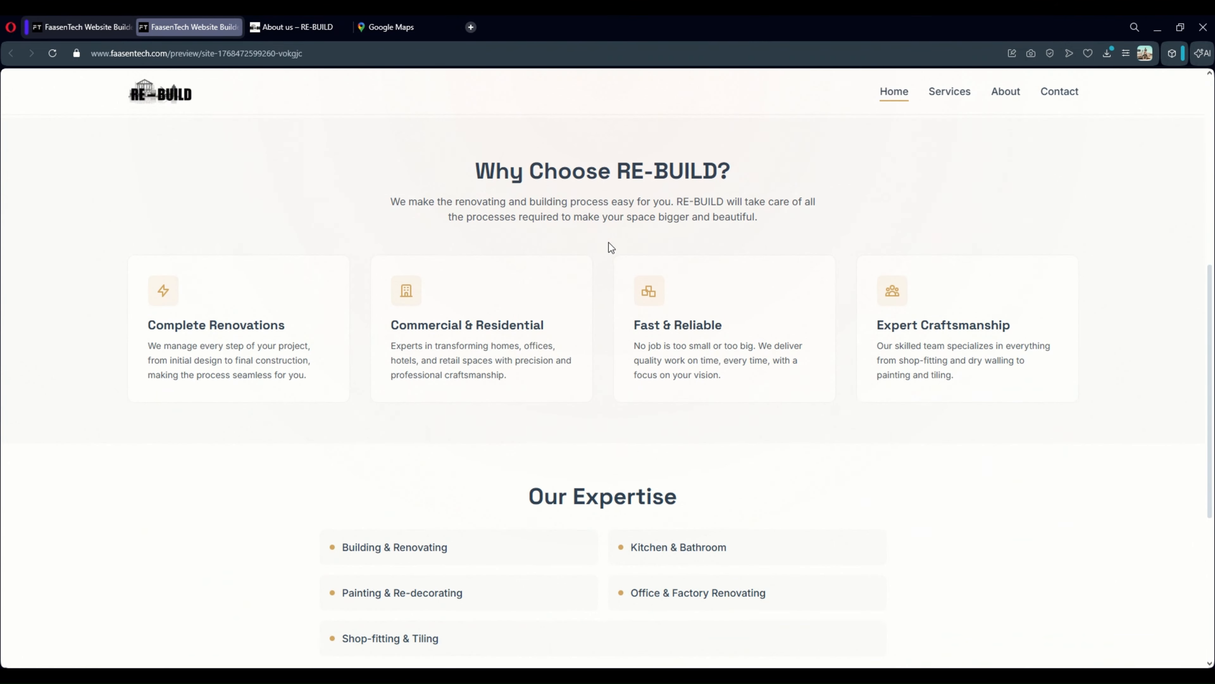
{"action": "scroll", "coordinate": [610, 243], "scroll_direction": "down", "scroll_amount": 5}
{"action": "scroll", "coordinate": [609, 243], "scroll_direction": "up", "scroll_amount": 10}
{"action": "left_click", "coordinate": [1055, 99]}
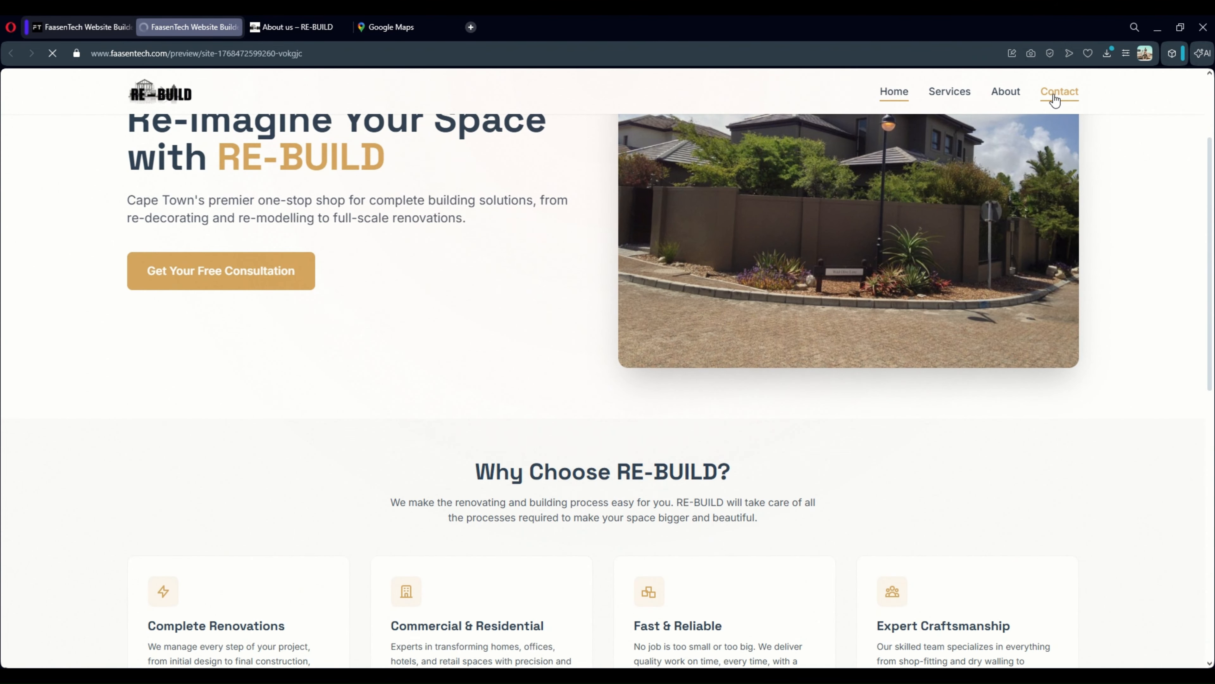
{"action": "scroll", "coordinate": [827, 299], "scroll_direction": "down", "scroll_amount": 7}
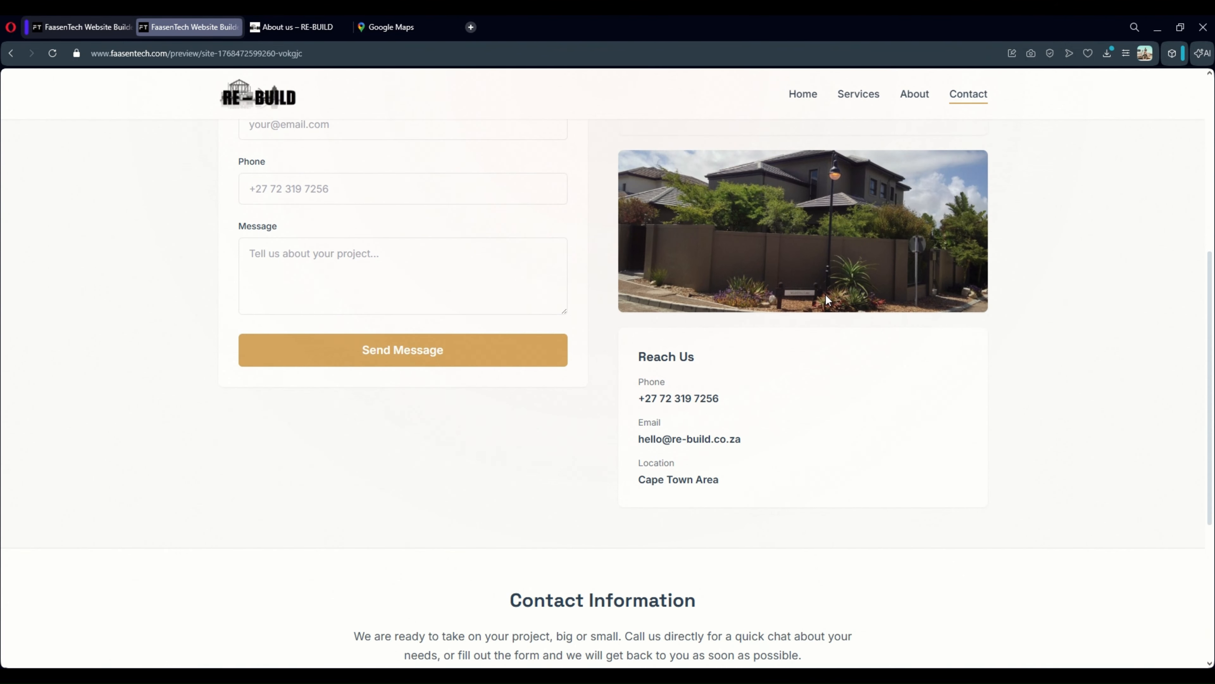
{"action": "scroll", "coordinate": [756, 300], "scroll_direction": "up", "scroll_amount": 4}
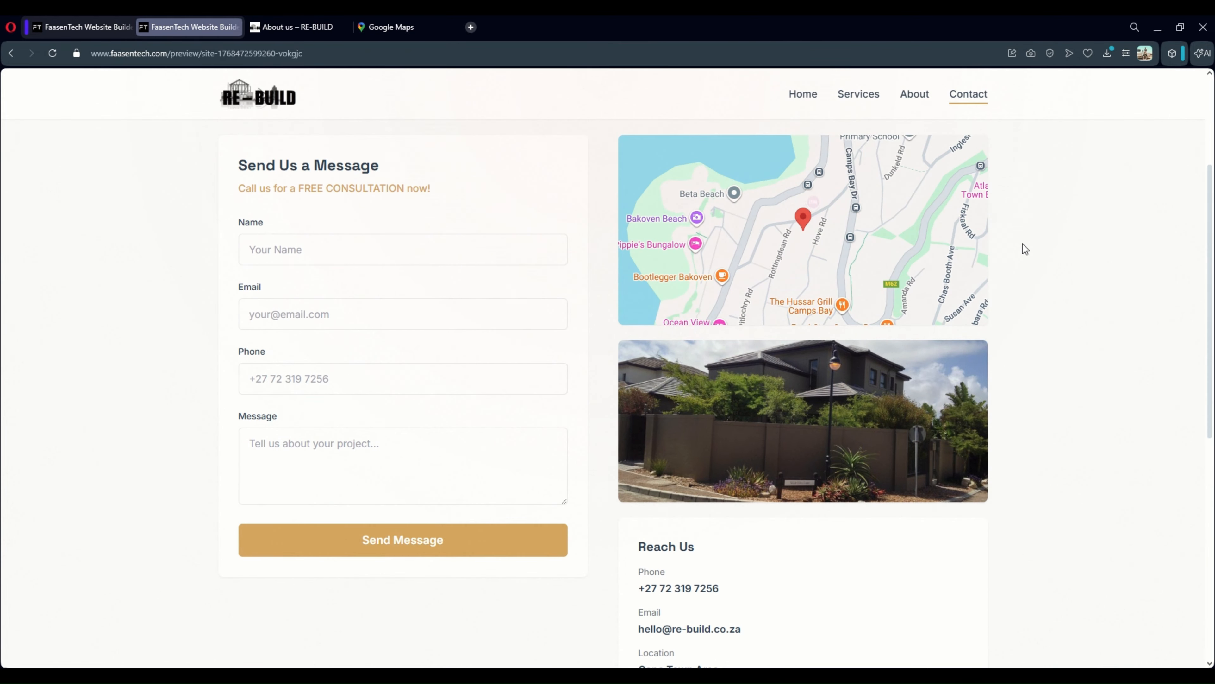
{"action": "scroll", "coordinate": [1023, 243], "scroll_direction": "up", "scroll_amount": 3}
{"action": "left_click", "coordinate": [655, 319]}
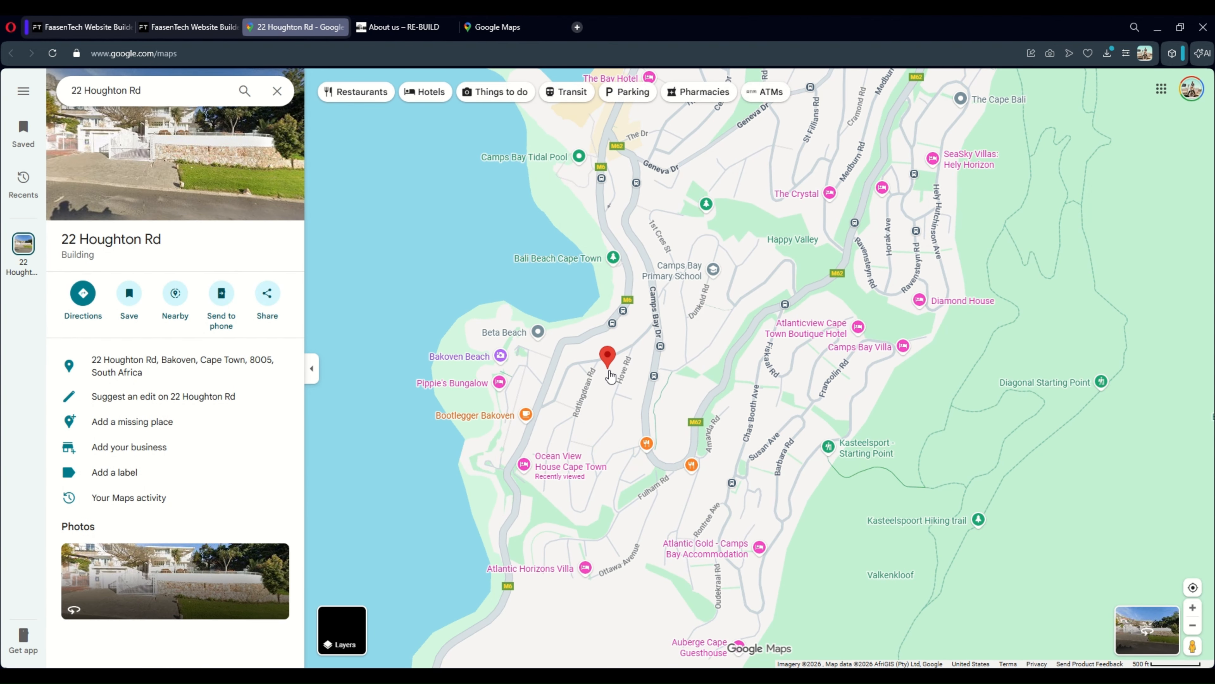
{"action": "scroll", "coordinate": [609, 371], "scroll_direction": "up", "scroll_amount": 5}
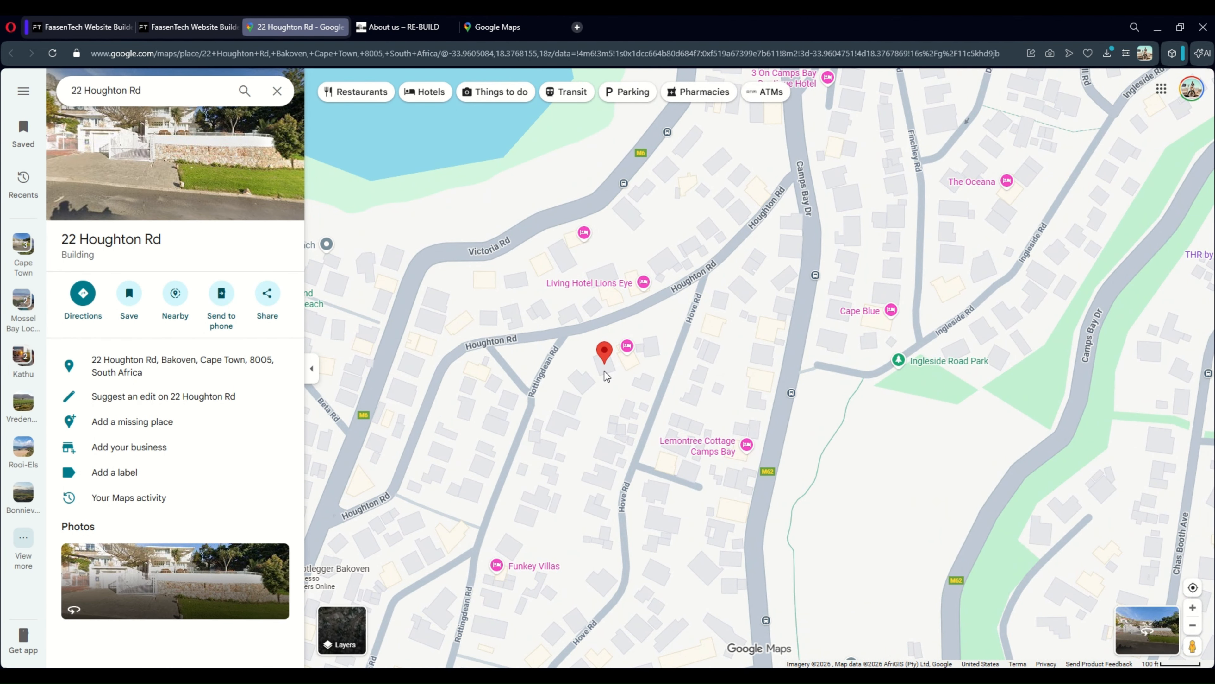
{"action": "scroll", "coordinate": [604, 370], "scroll_direction": "down", "scroll_amount": 3}
{"action": "left_click", "coordinate": [50, 25]}
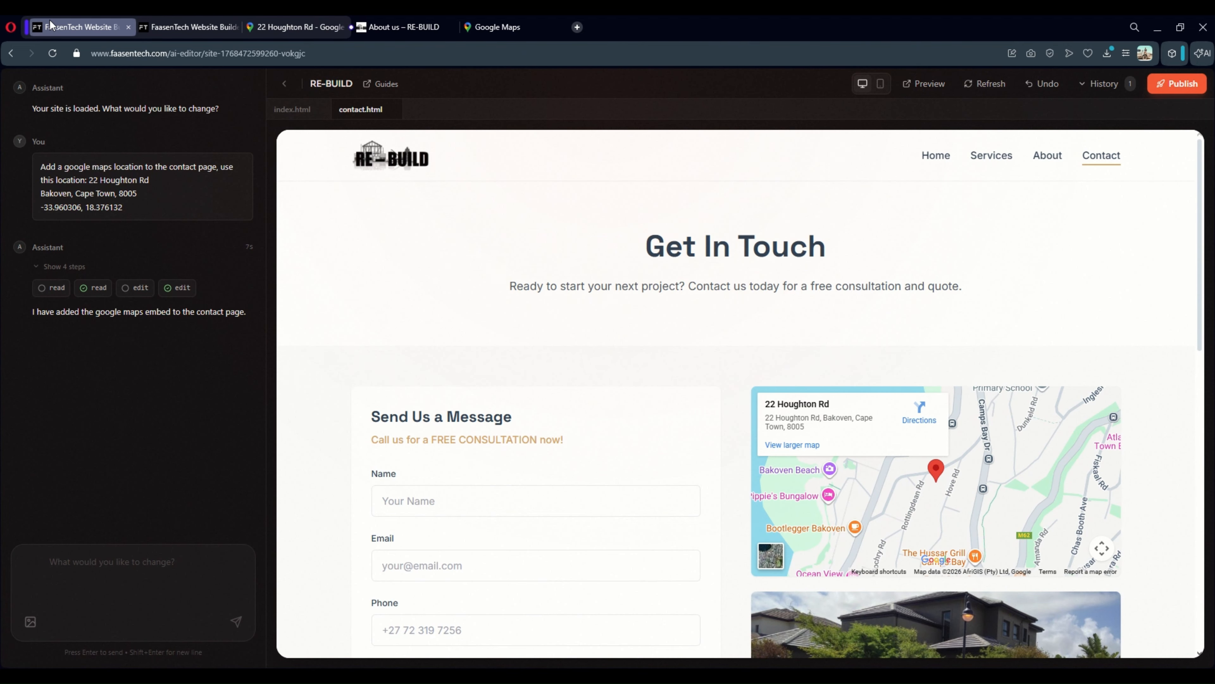
{"action": "scroll", "coordinate": [697, 334], "scroll_direction": "down", "scroll_amount": 4}
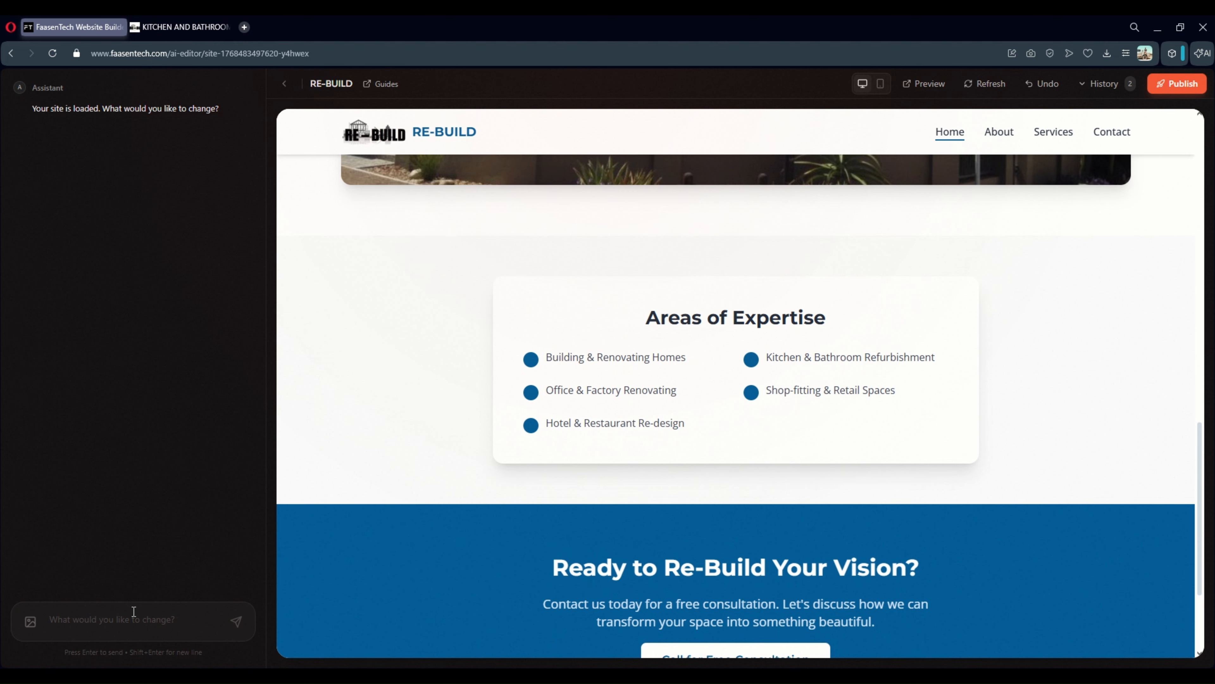
Type the AI prompt 'Abive the call to action insert these to images to showcase kitchen and Bathroom work'
{"action": "type", "text": "Abi"}
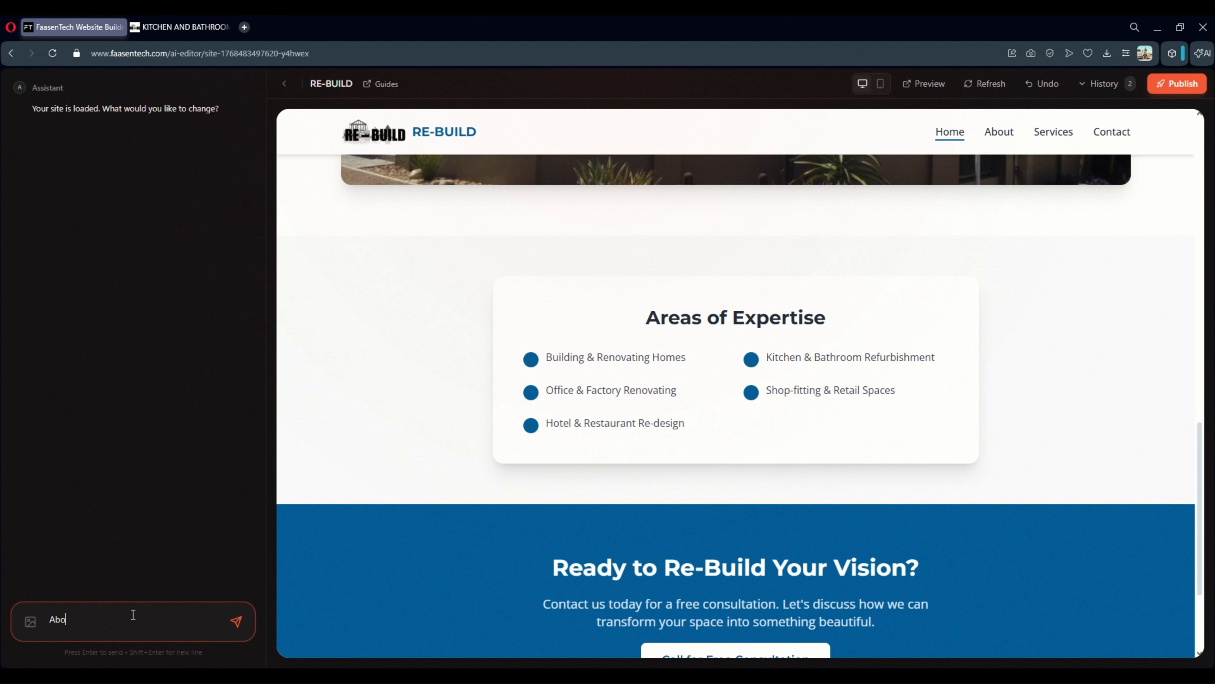
{"action": "type", "text": "ve the call to action insert these to images to "}
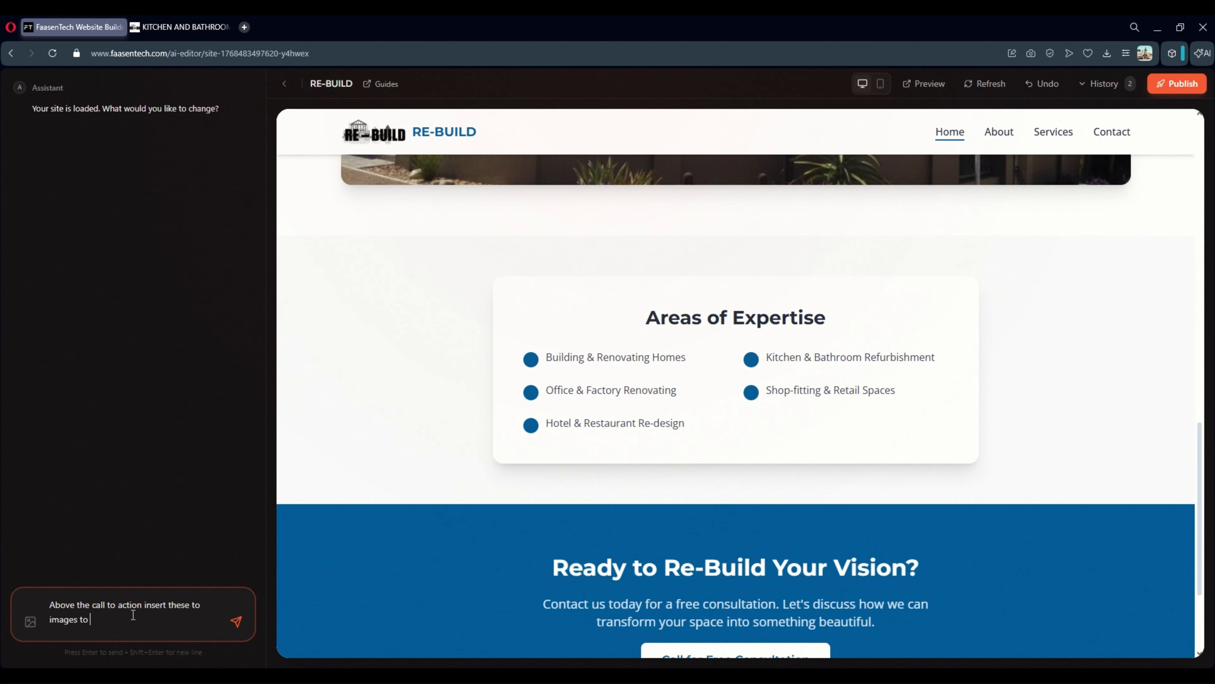
{"action": "type", "text": "showcase kitchen and Bathroom"}
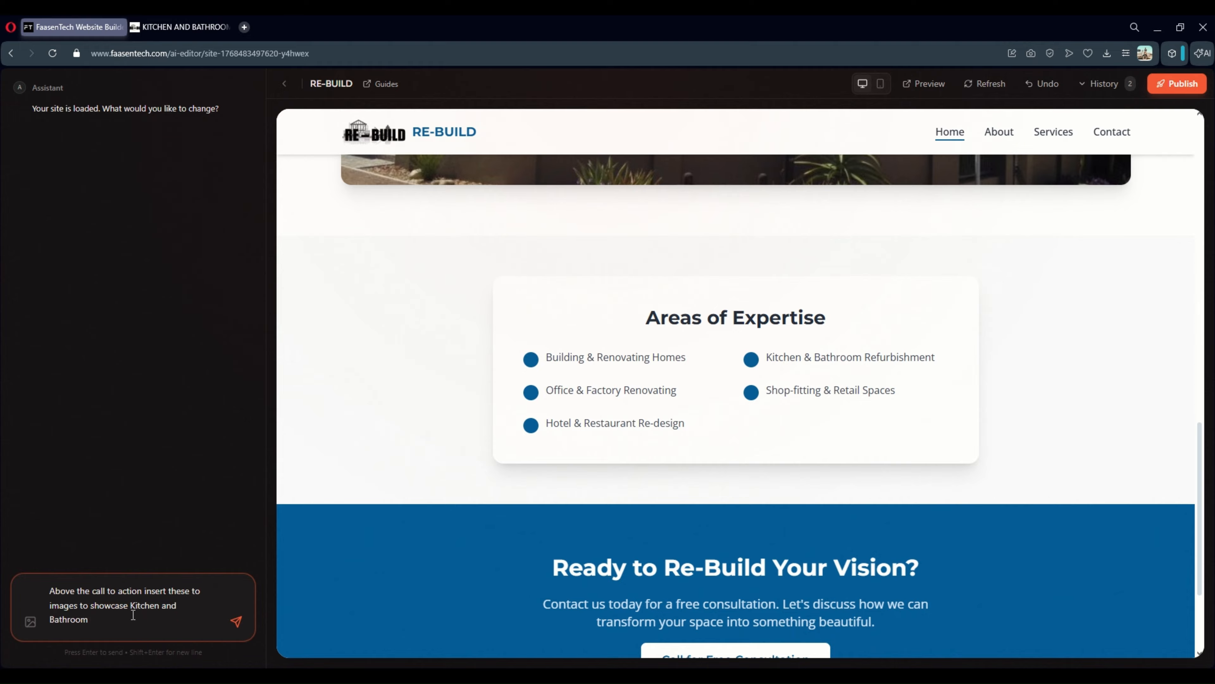
{"action": "type", "text": " work and expertise:"}
Attach the kitchen and bathroom photos from the re-build.co.za page to the AI request
{"action": "left_click", "coordinate": [180, 27]}
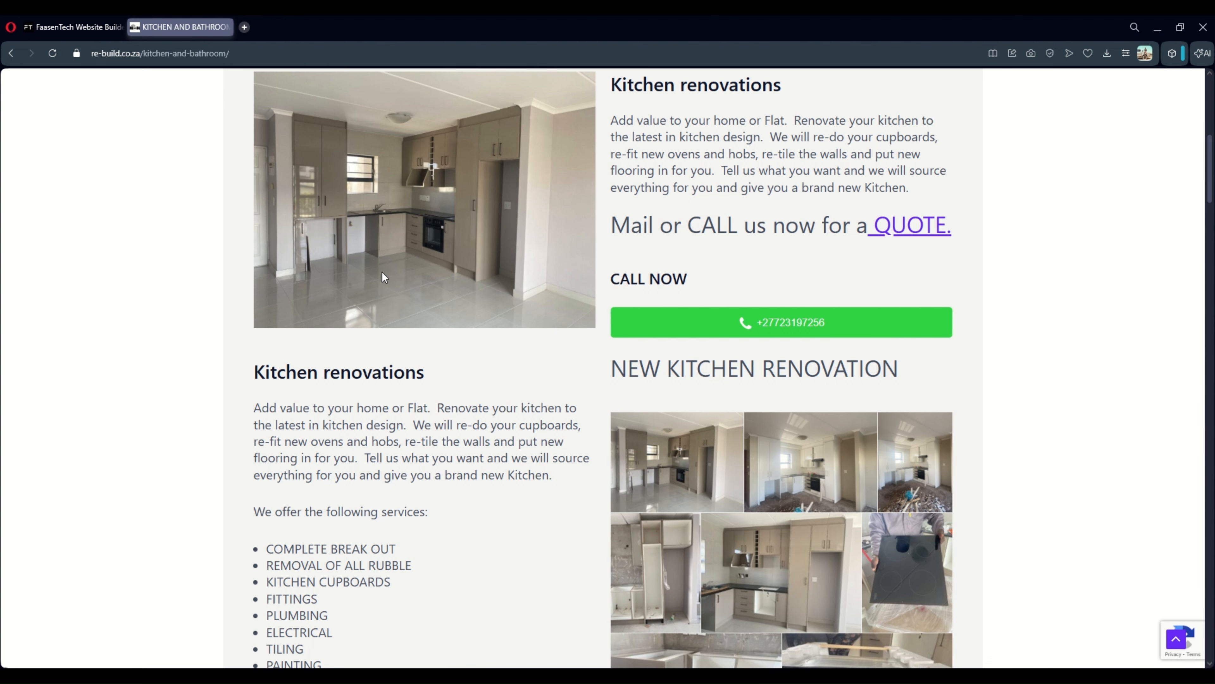
{"action": "left_click", "coordinate": [47, 23]}
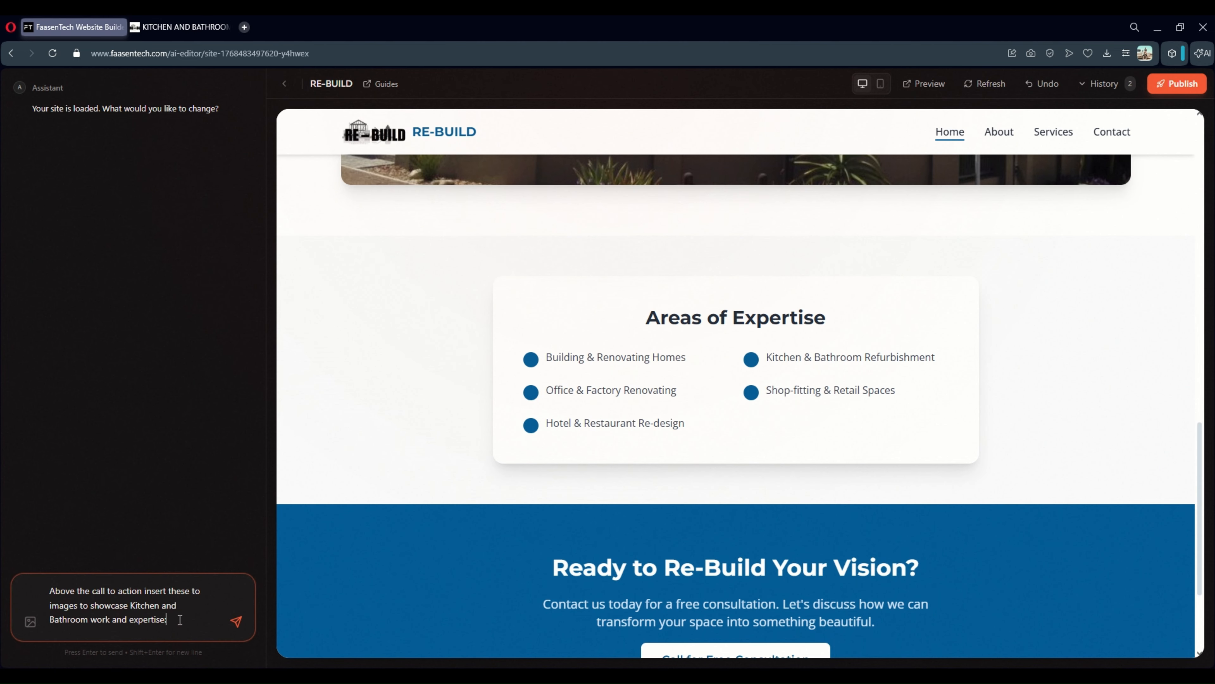
{"action": "left_click", "coordinate": [31, 622]}
{"action": "left_click", "coordinate": [160, 29]}
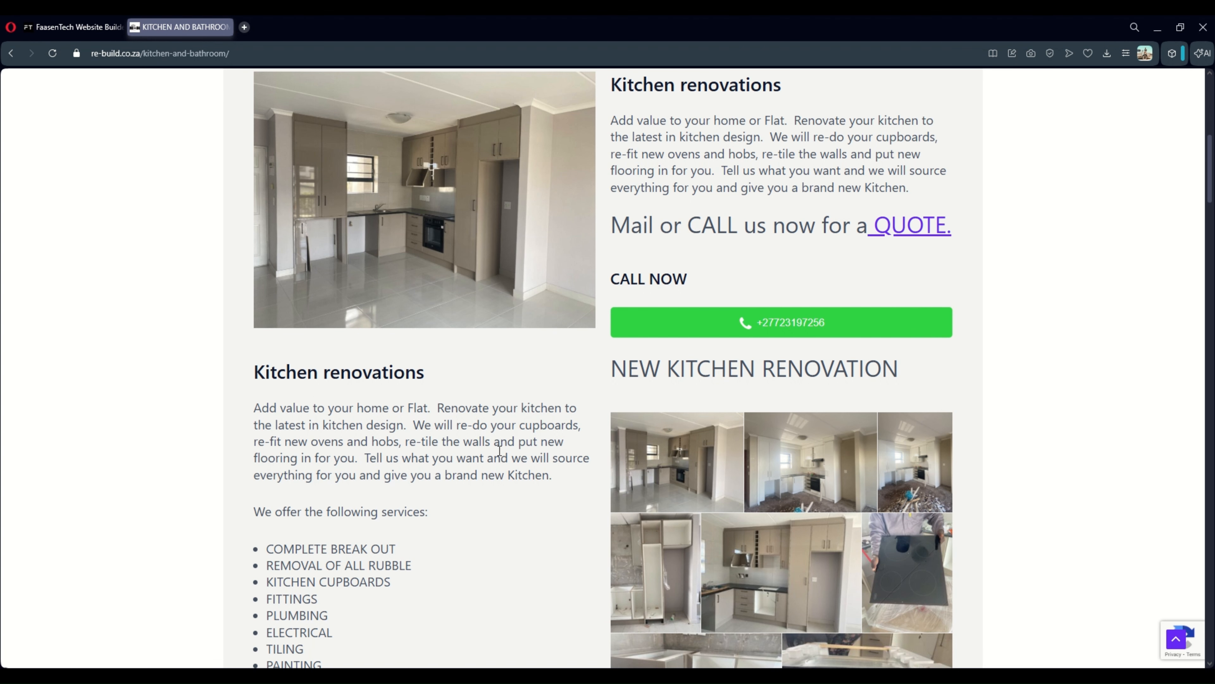
{"action": "scroll", "coordinate": [589, 465], "scroll_direction": "down", "scroll_amount": 15}
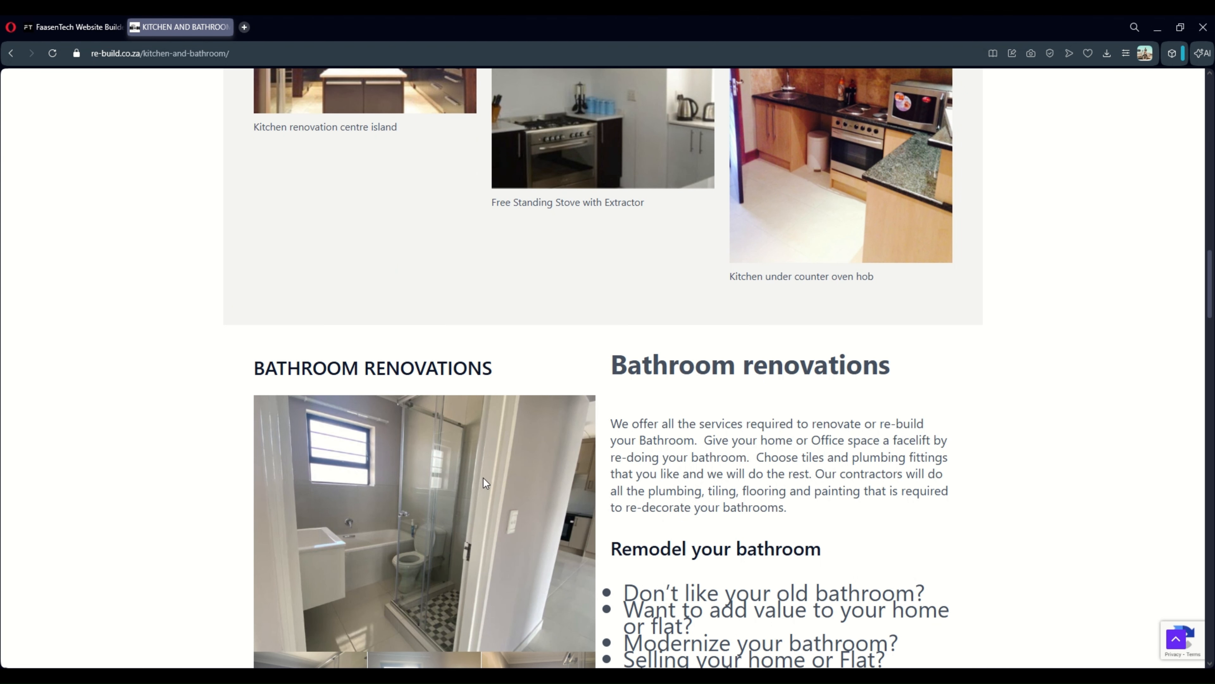
{"action": "left_click", "coordinate": [94, 33]}
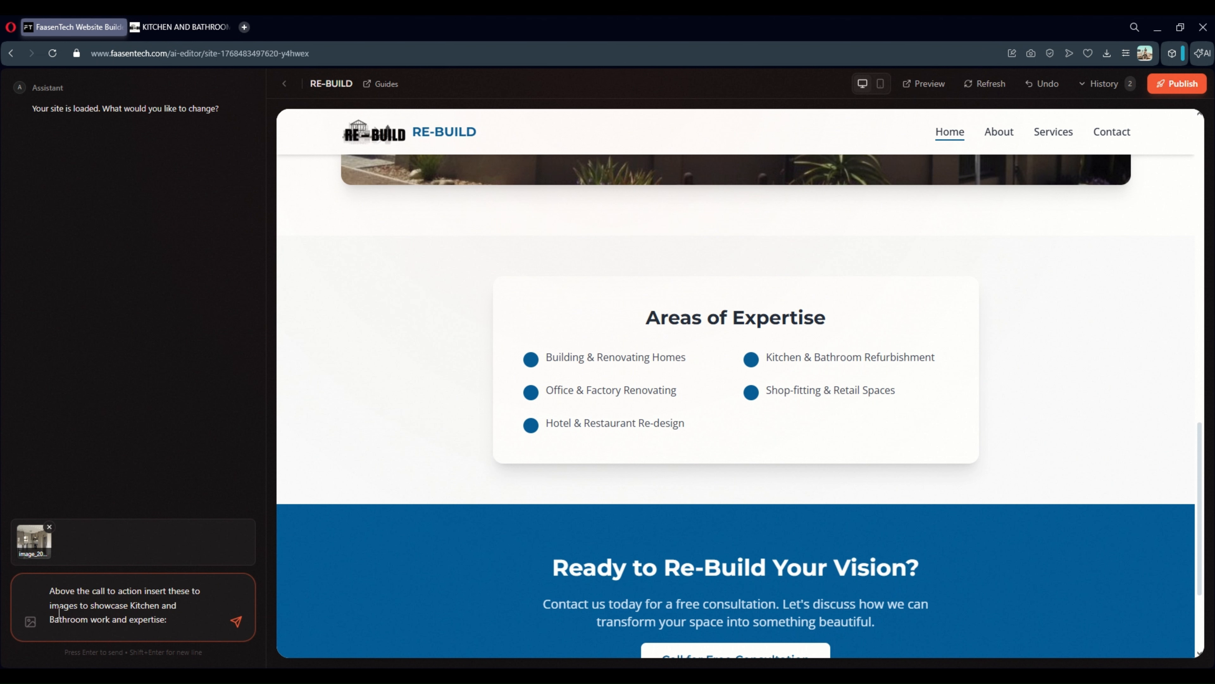
{"action": "left_click", "coordinate": [30, 621]}
Send the image request and check the kitchen and bathroom photos above the call to action
{"action": "key", "text": "Return"}
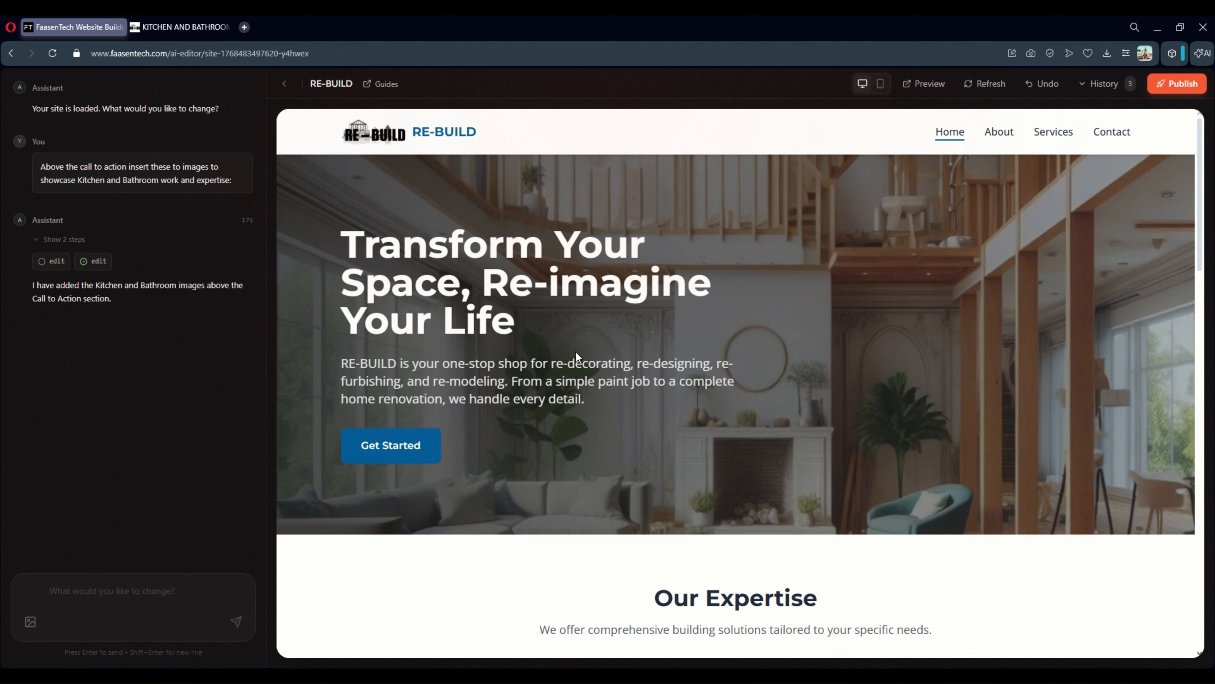
{"action": "scroll", "coordinate": [575, 351], "scroll_direction": "down", "scroll_amount": 10}
{"action": "scroll", "coordinate": [575, 351], "scroll_direction": "down", "scroll_amount": 12}
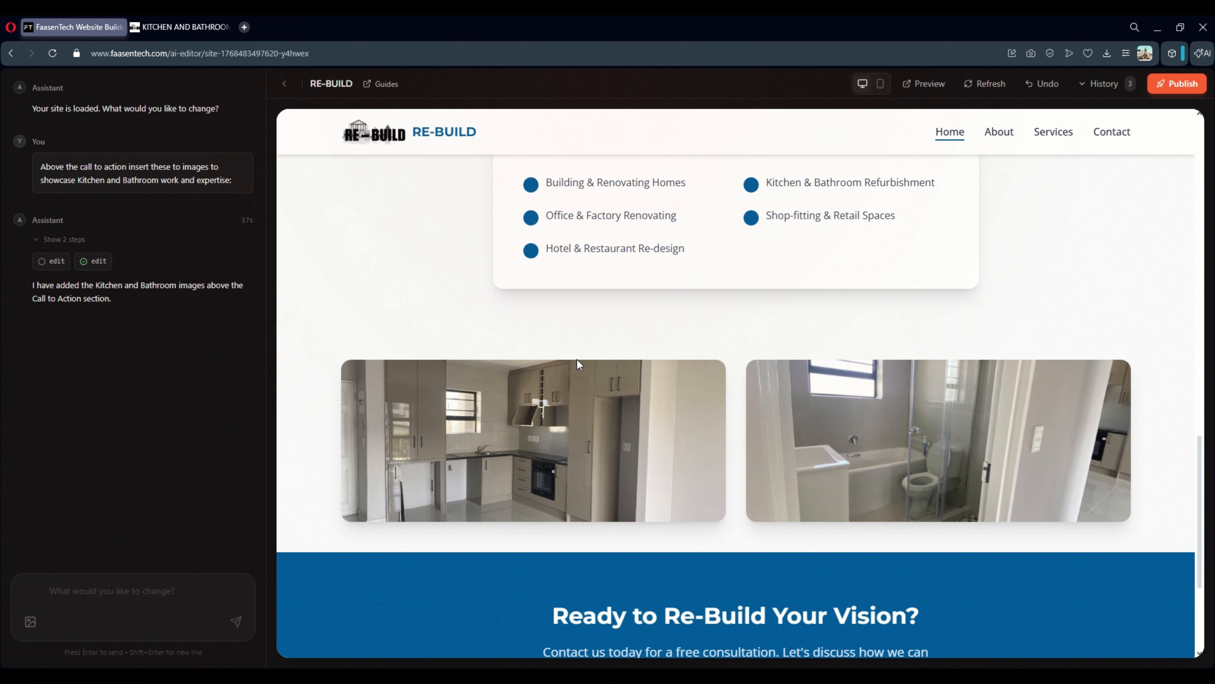
{"action": "scroll", "coordinate": [603, 402], "scroll_direction": "down", "scroll_amount": 4}
{"action": "scroll", "coordinate": [746, 373], "scroll_direction": "up", "scroll_amount": 4}
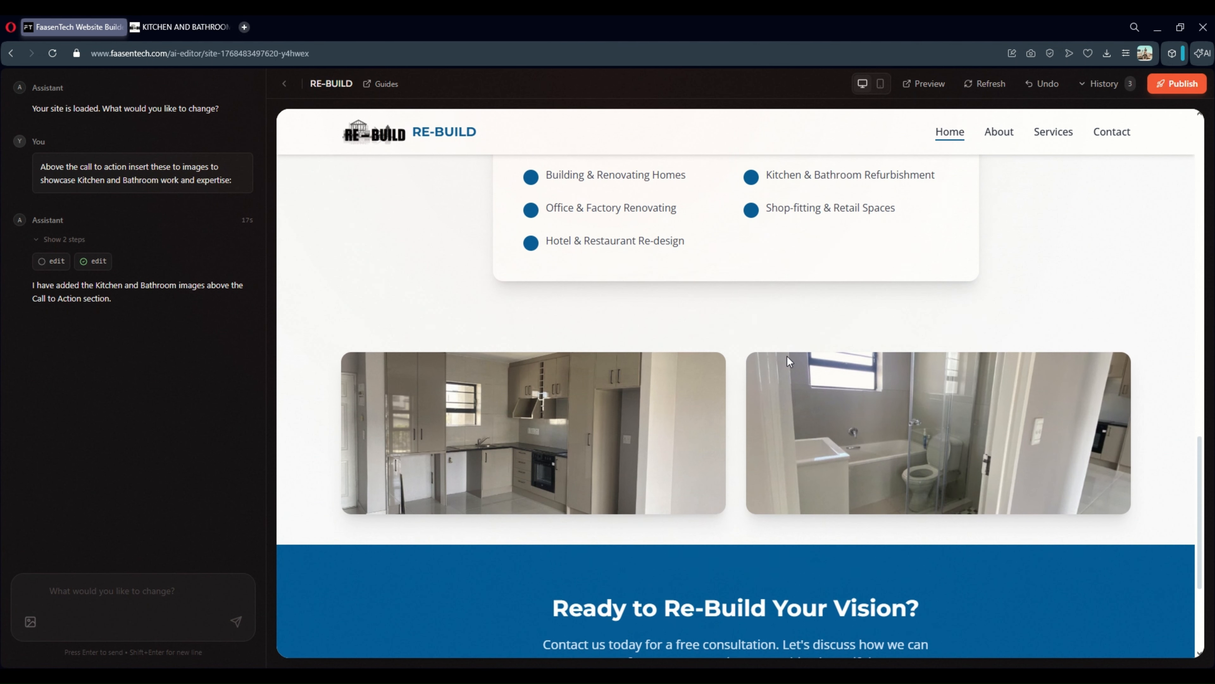
Write the prompt 'Write some text for each, take insparation here:' and copy the live renovation text
{"action": "left_click", "coordinate": [125, 581]}
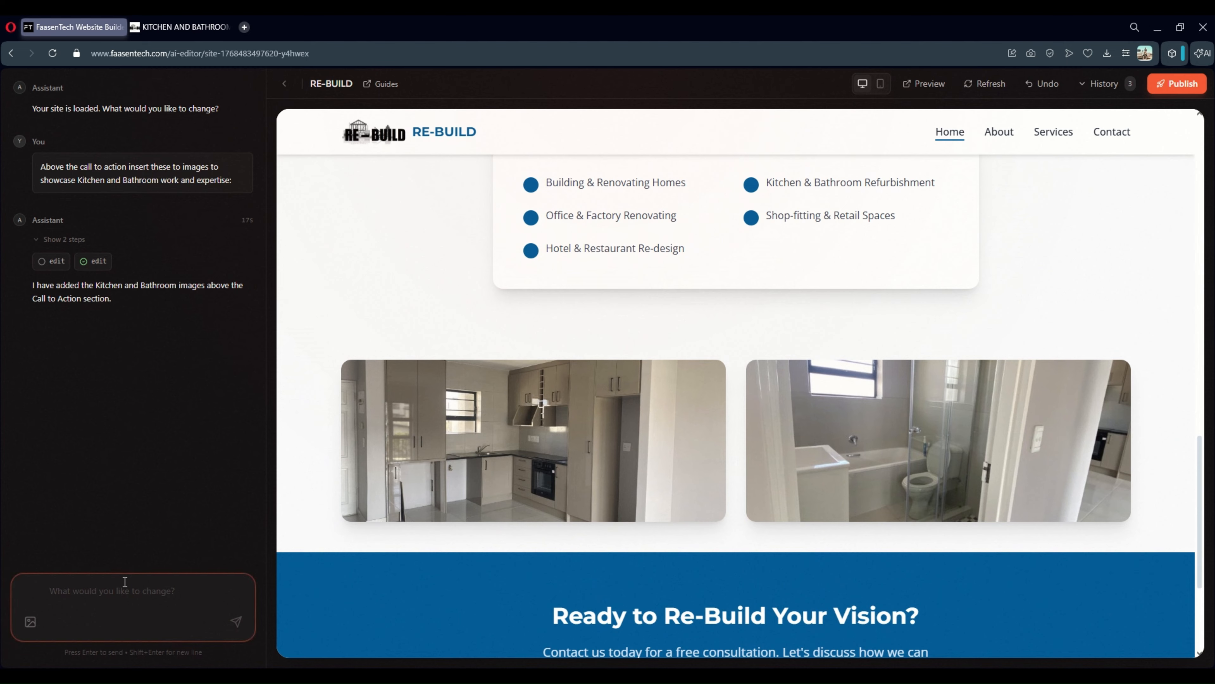
{"action": "type", "text": "Write some text"}
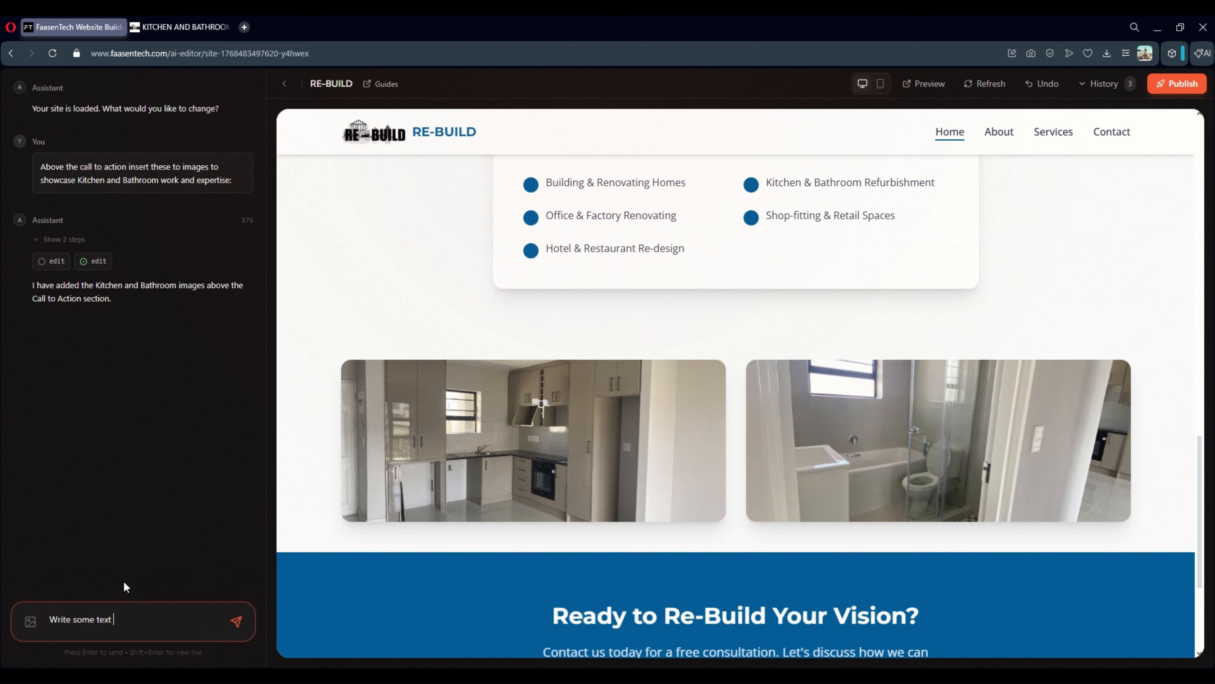
{"action": "type", "text": " for each, take insparation here:"}
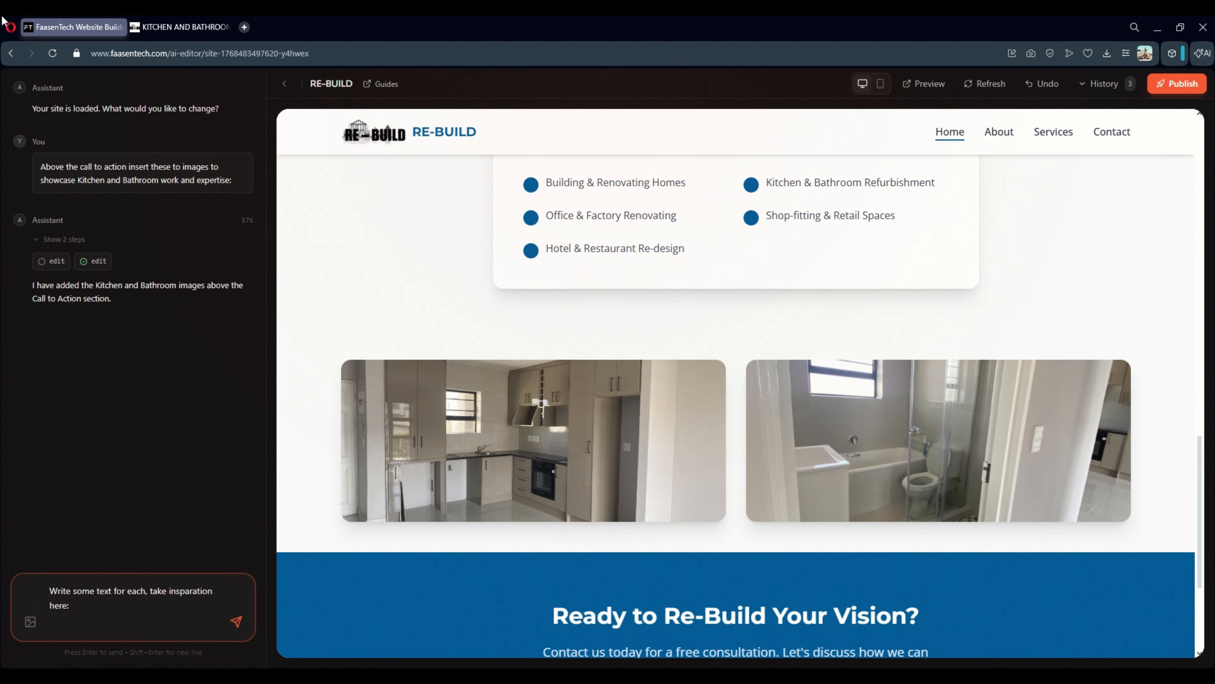
{"action": "key", "text": "ctrl+Tab"}
{"action": "scroll", "coordinate": [492, 355], "scroll_direction": "up", "scroll_amount": 15}
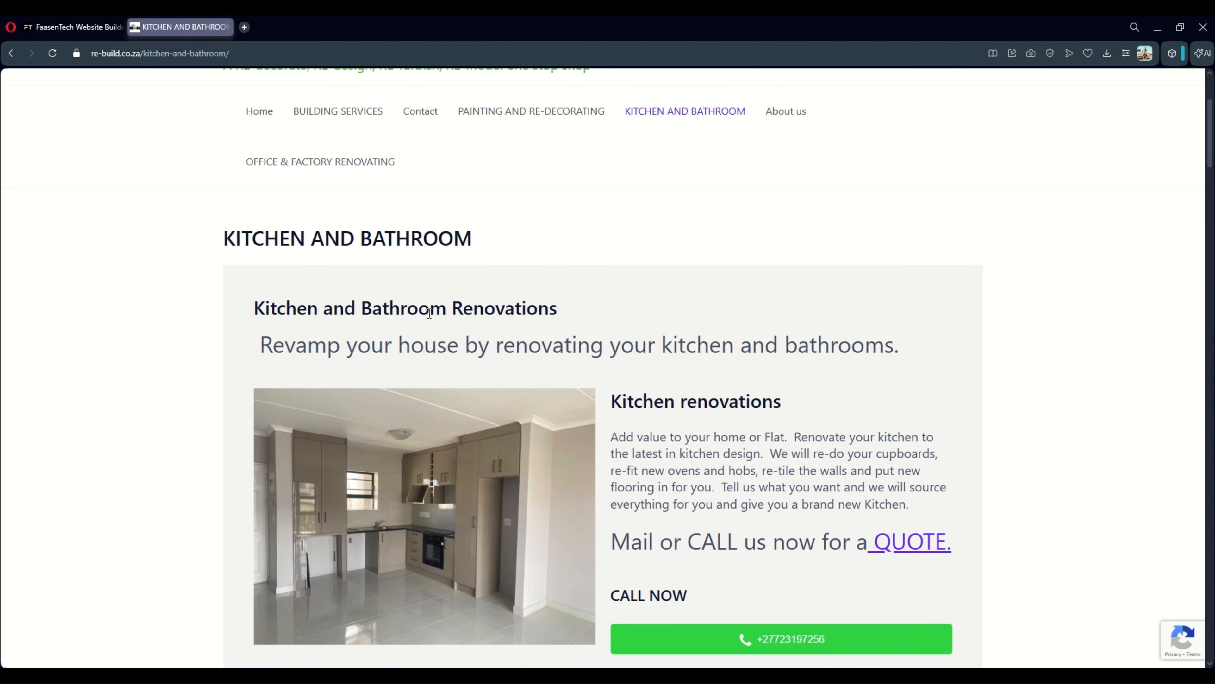
{"action": "left_click_drag", "start_coordinate": [209, 217], "coordinate": [685, 521]}
{"action": "scroll", "coordinate": [526, 431], "scroll_direction": "down", "scroll_amount": 6}
{"action": "scroll", "coordinate": [576, 491], "scroll_direction": "down", "scroll_amount": 15}
{"action": "scroll", "coordinate": [683, 473], "scroll_direction": "down", "scroll_amount": 12}
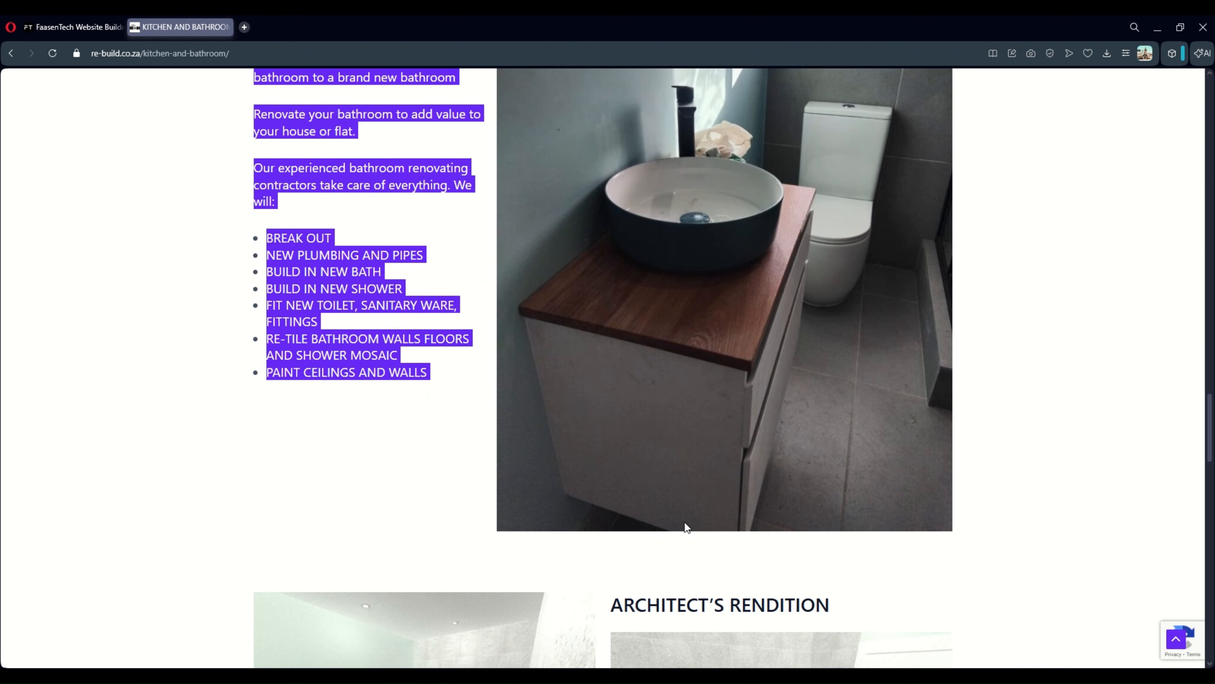
Paste the renovation text into the request, send it, and review the new image descriptions
{"action": "left_click", "coordinate": [30, 29]}
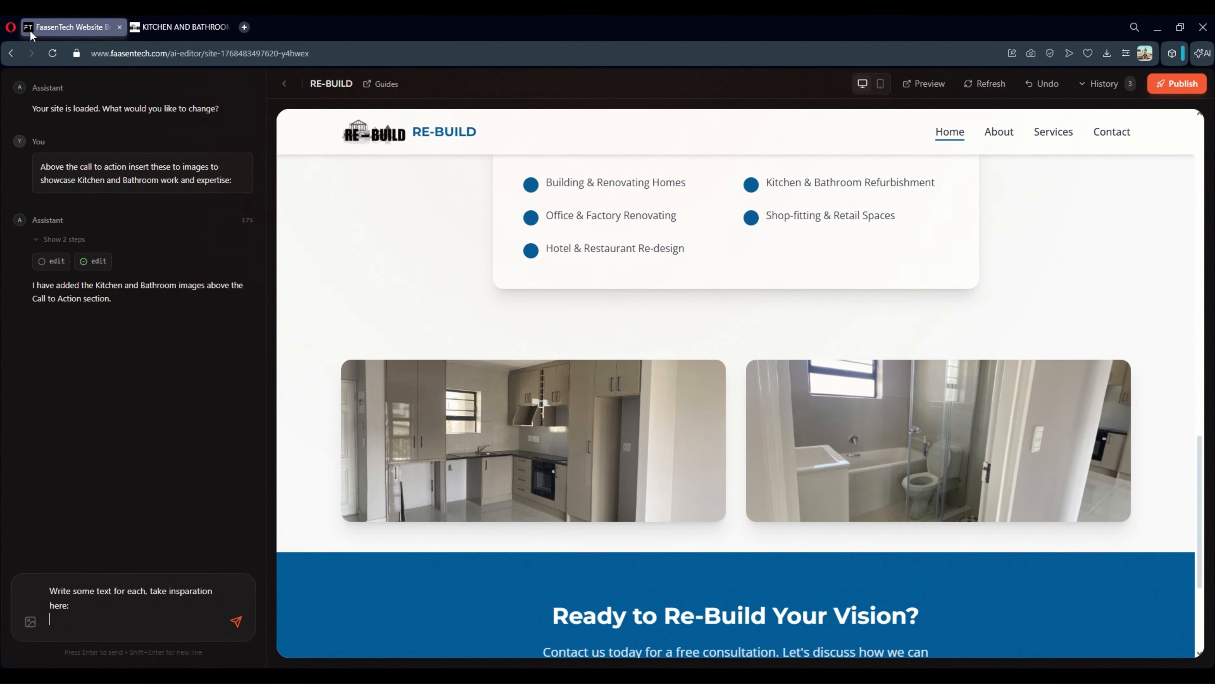
{"action": "key", "text": "ctrl+v"}
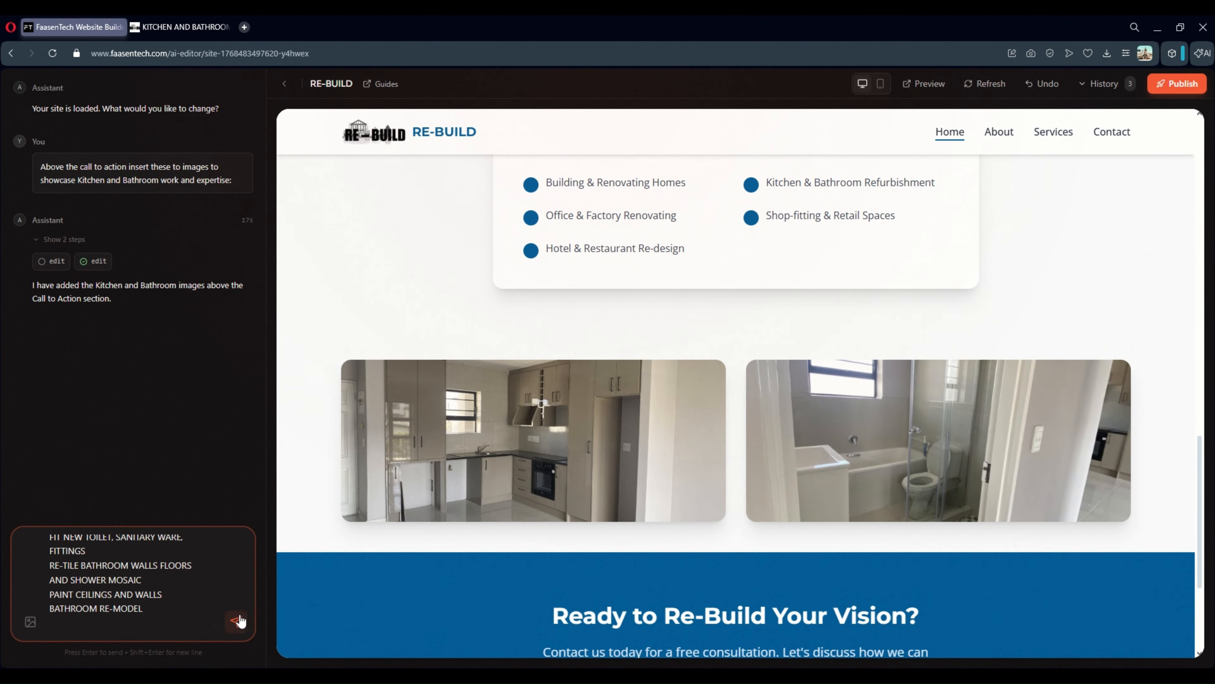
{"action": "left_click", "coordinate": [238, 621]}
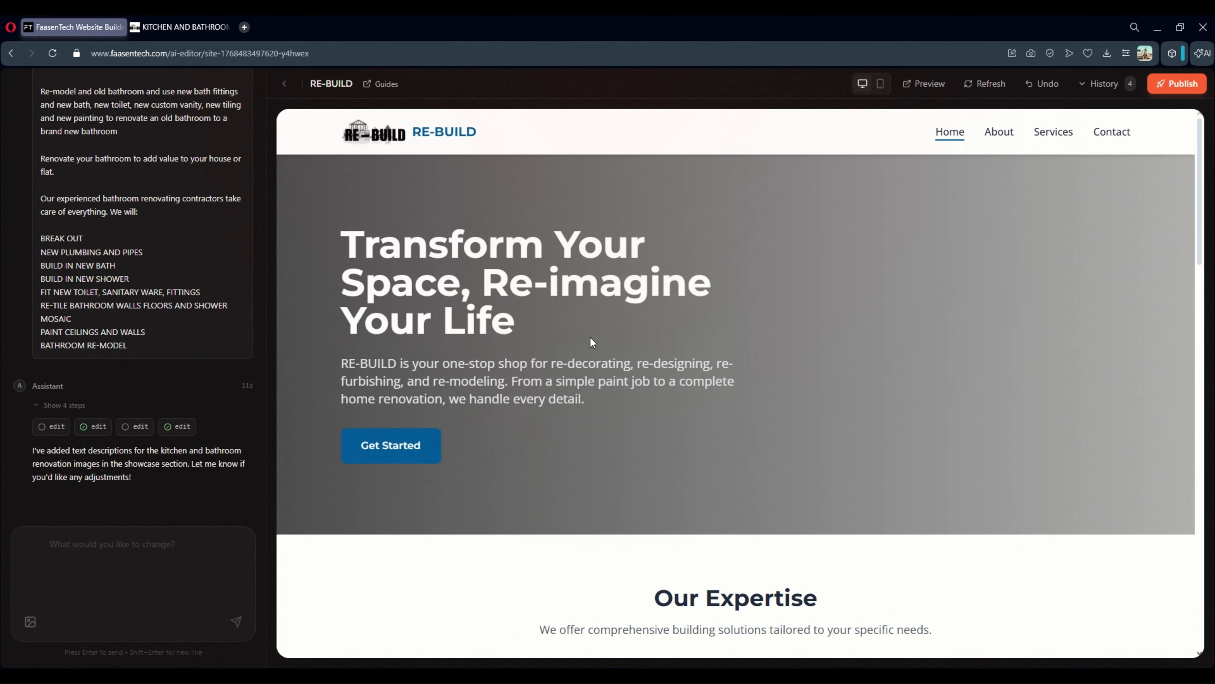
{"action": "scroll", "coordinate": [588, 329], "scroll_direction": "down", "scroll_amount": 15}
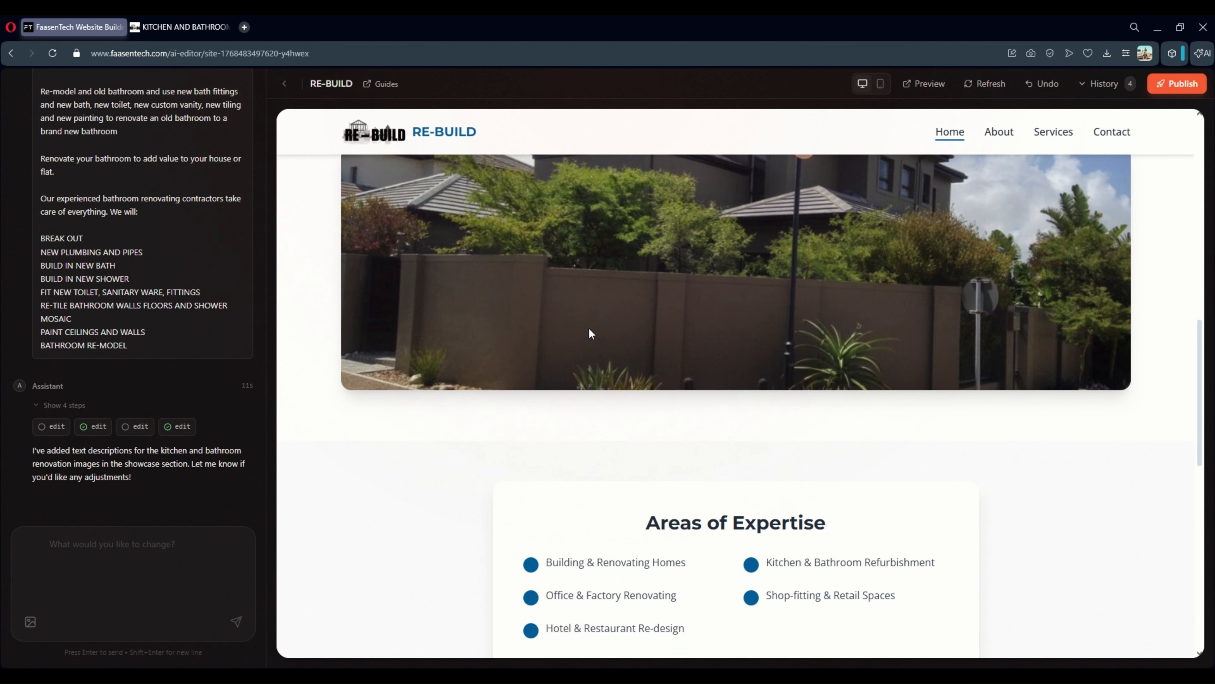
{"action": "scroll", "coordinate": [590, 329], "scroll_direction": "down", "scroll_amount": 8}
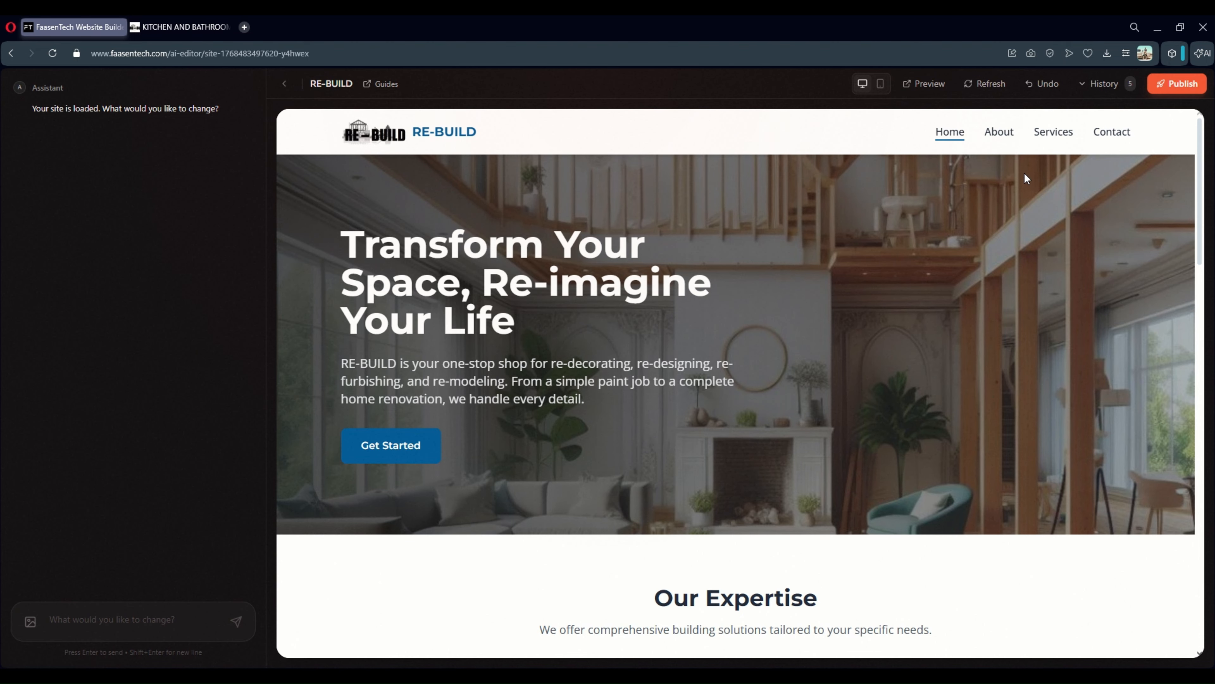
Start publishing and check domain availability for rebuild.co.za, then rebuild123.co.za
{"action": "left_click", "coordinate": [1165, 84]}
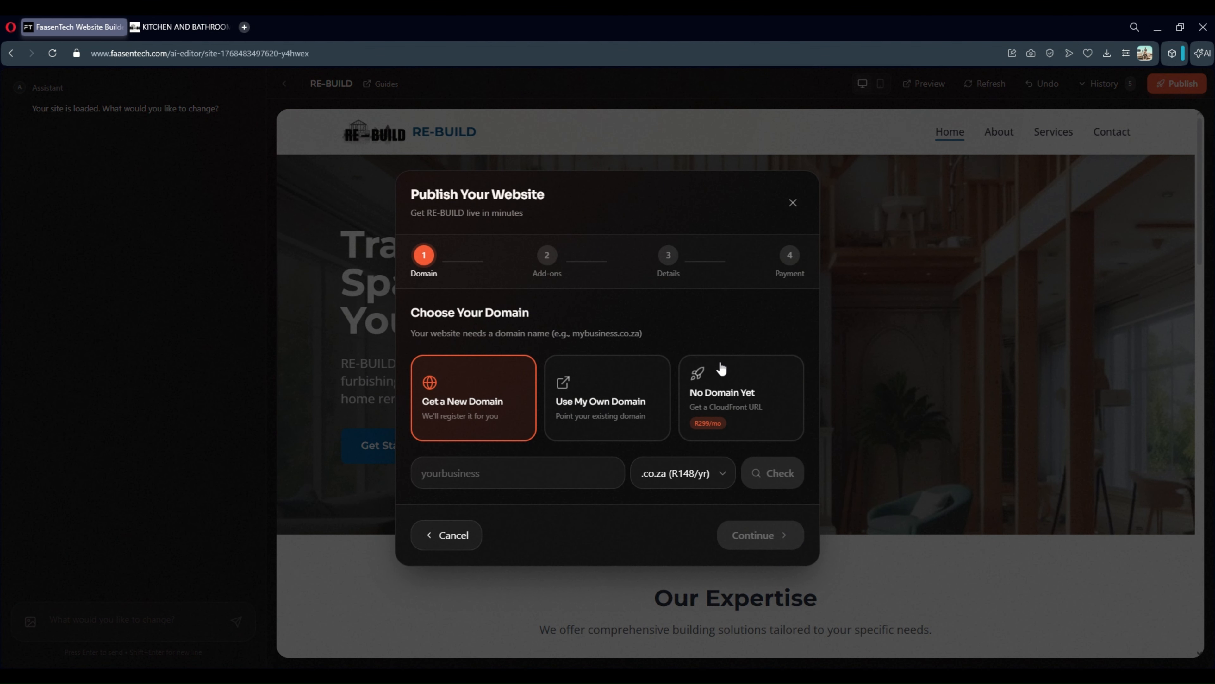
{"action": "left_click", "coordinate": [470, 465]}
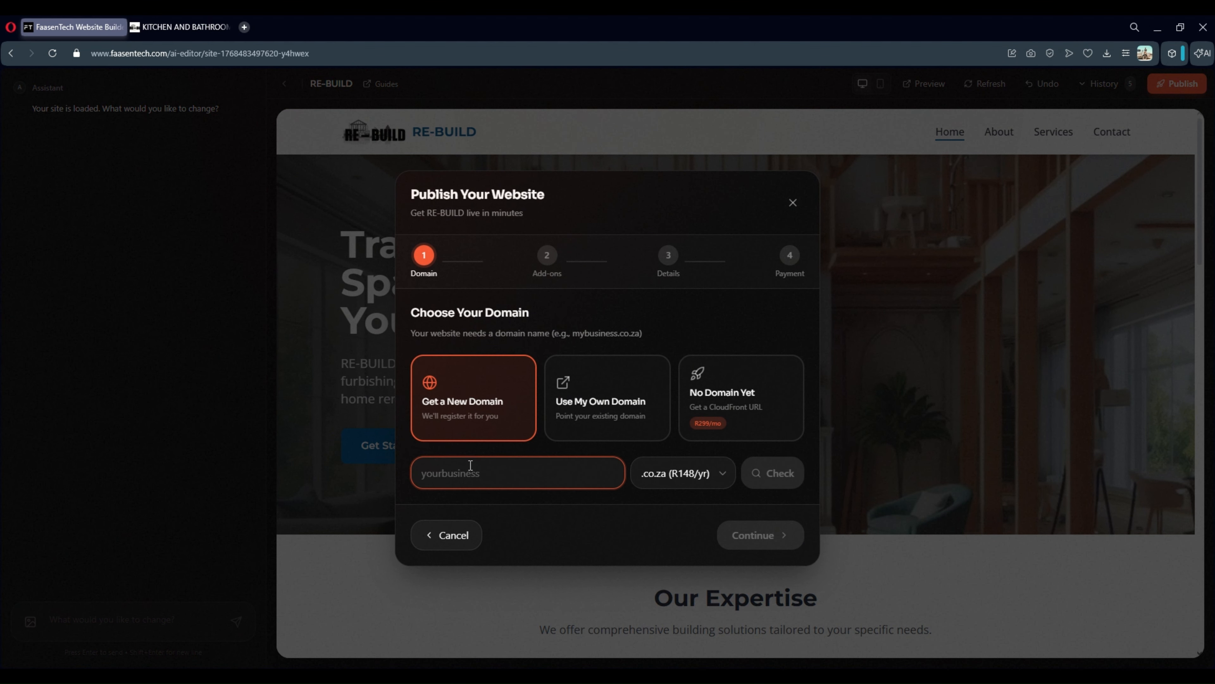
{"action": "type", "text": "rebuild"}
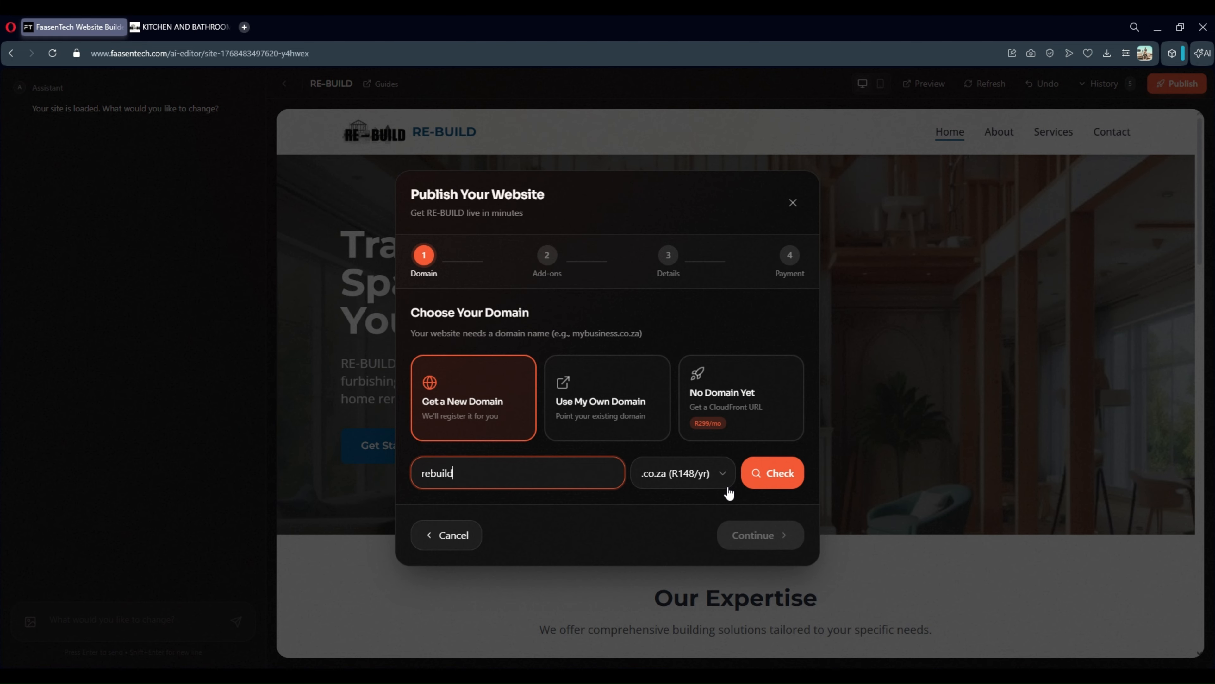
{"action": "left_click", "coordinate": [768, 484]}
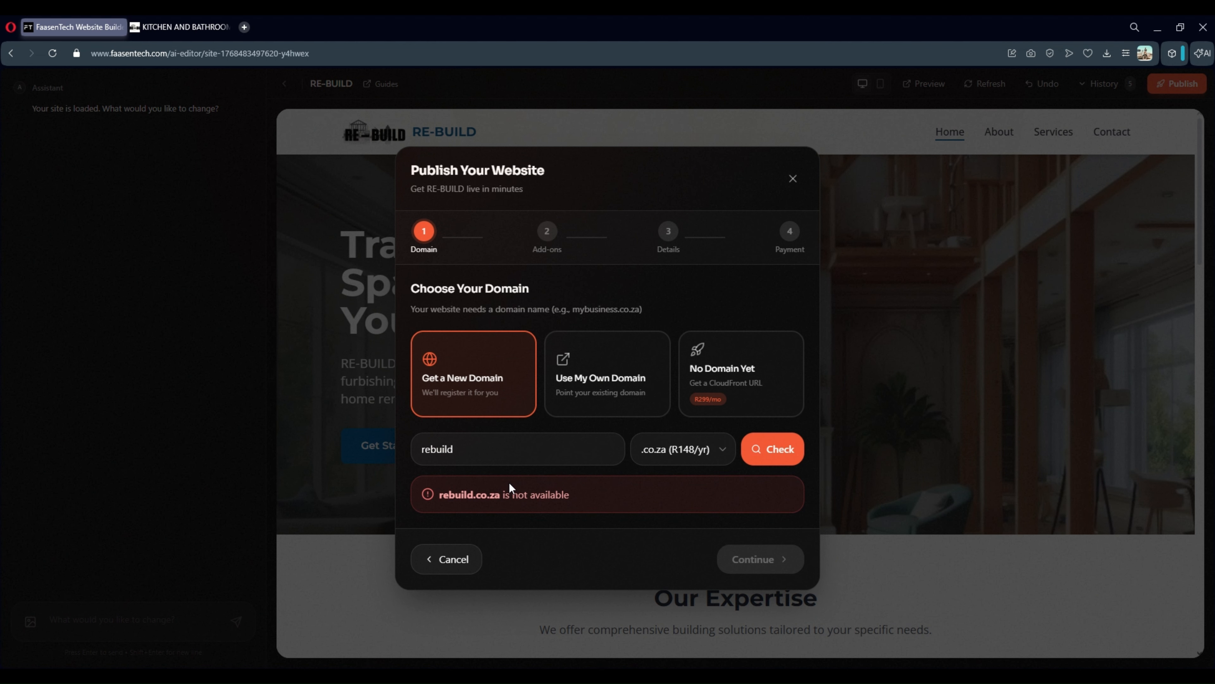
{"action": "left_click", "coordinate": [489, 462]}
{"action": "type", "text": "123"}
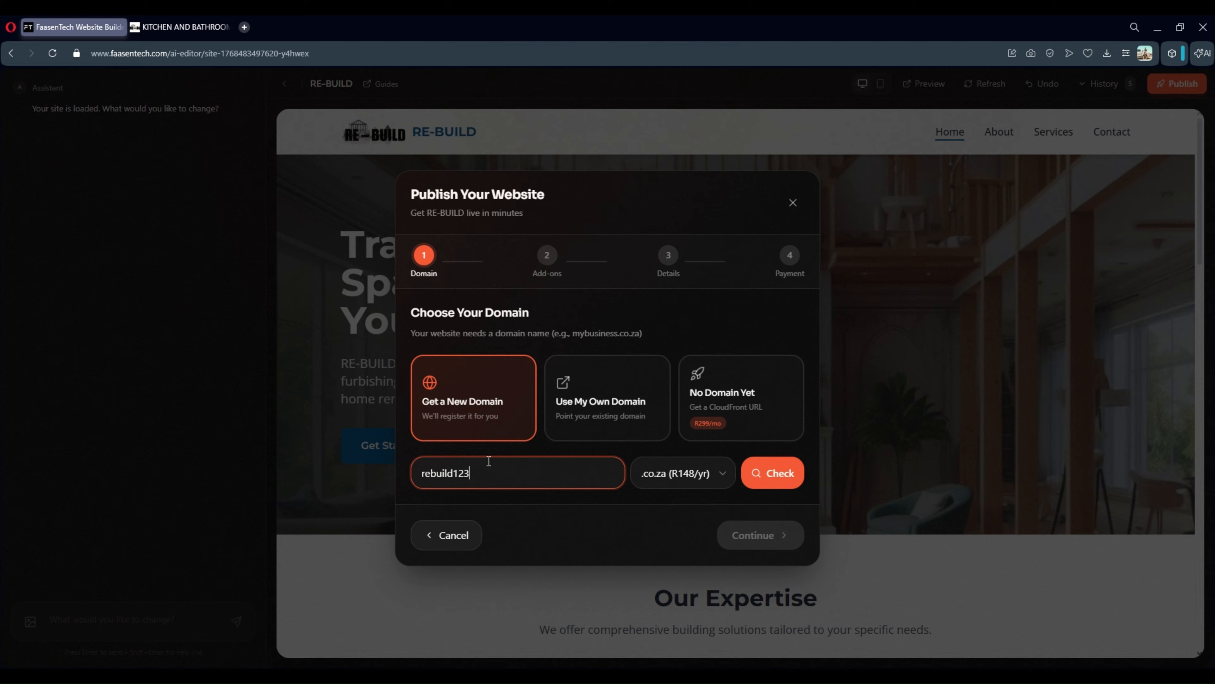
{"action": "left_click", "coordinate": [747, 483]}
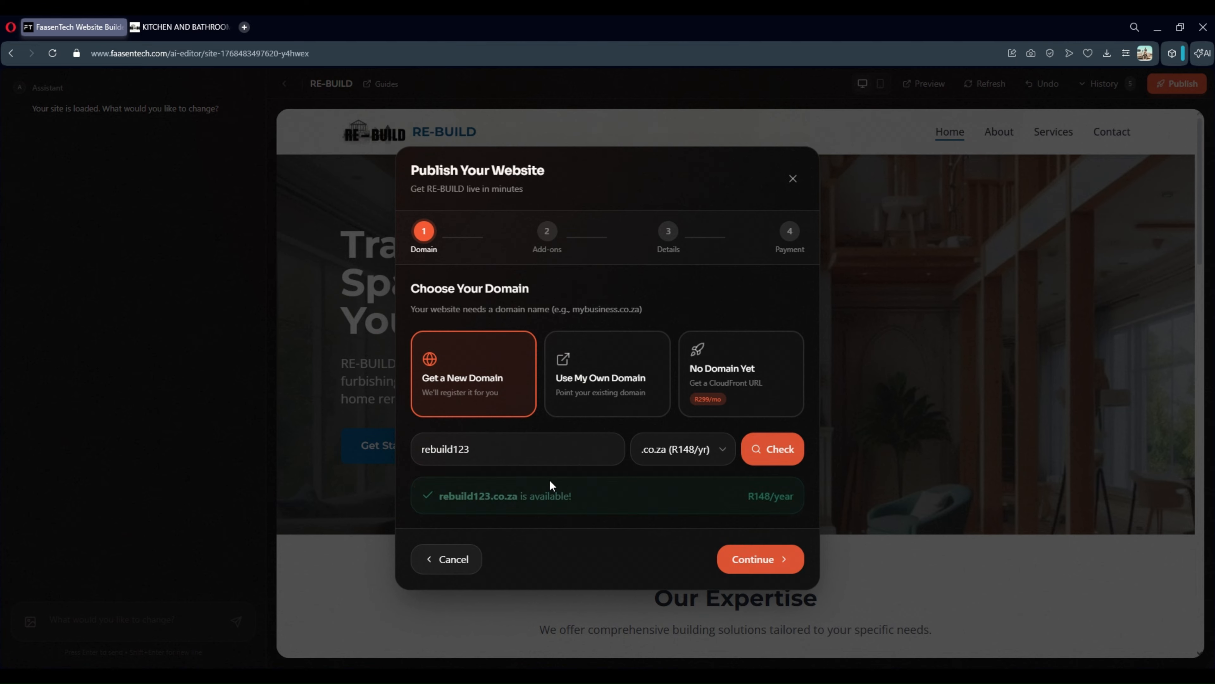
Try the Professional Email add-on with one mailbox, preview the details step, then step back
{"action": "left_click", "coordinate": [749, 564]}
{"action": "left_click", "coordinate": [524, 483]}
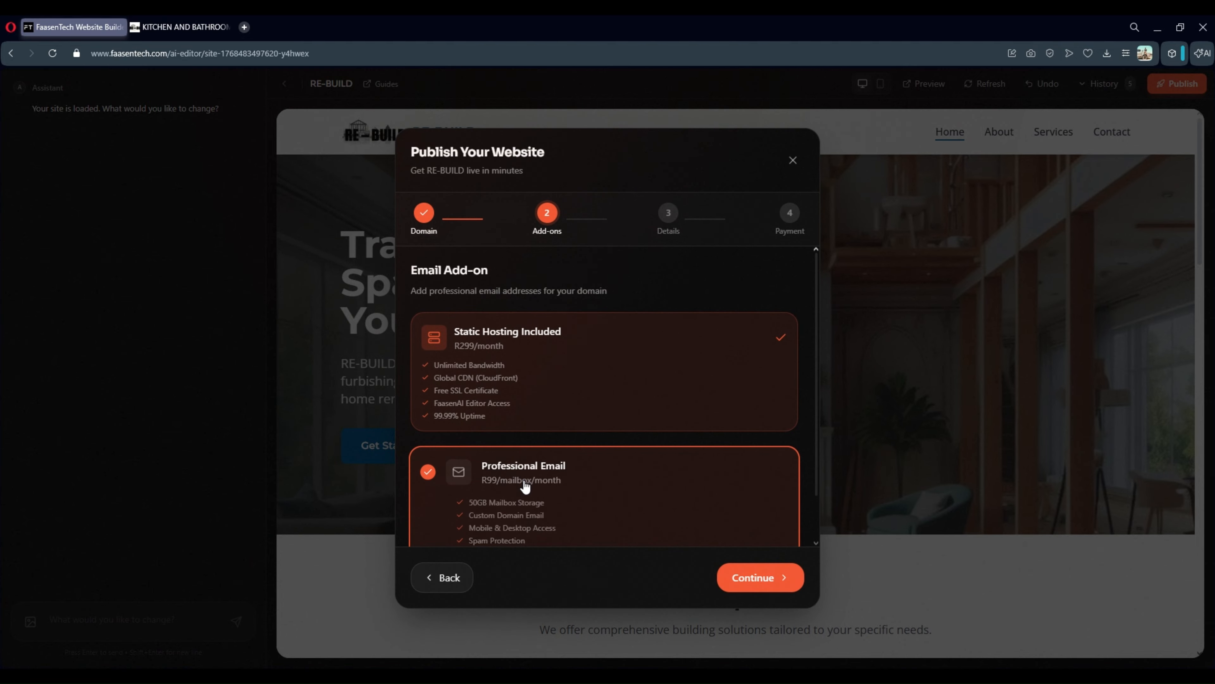
{"action": "scroll", "coordinate": [529, 479], "scroll_direction": "down", "scroll_amount": 2}
{"action": "left_click", "coordinate": [778, 488]}
{"action": "left_click", "coordinate": [777, 488]}
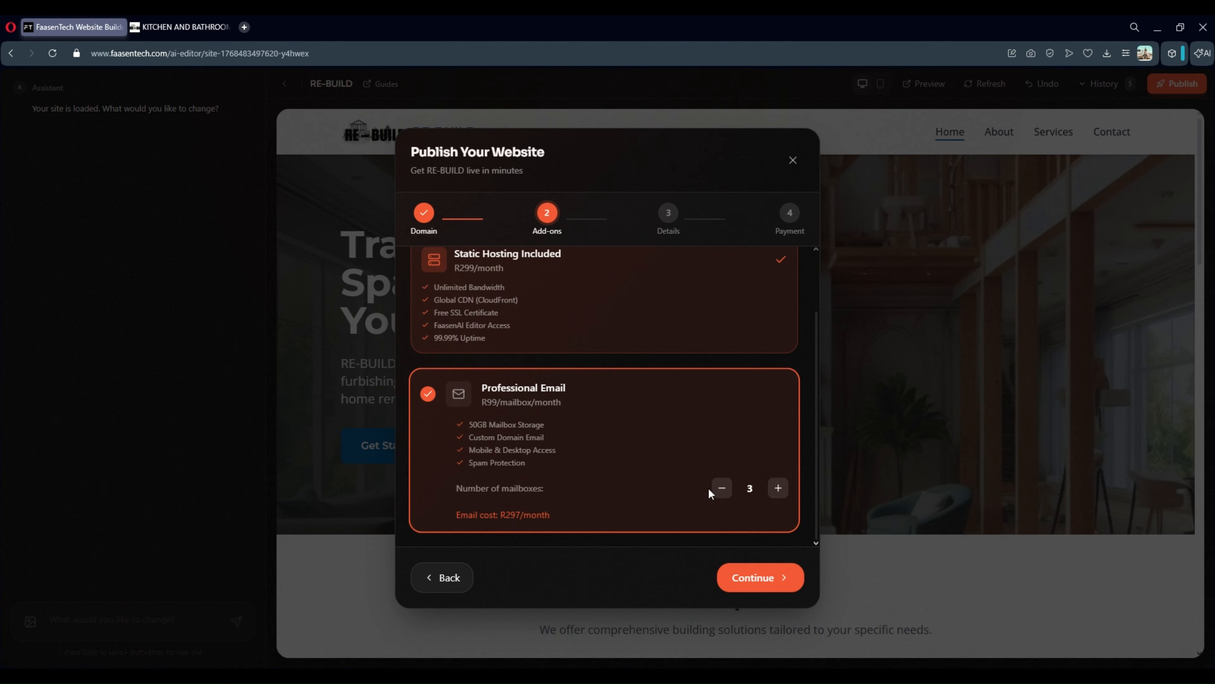
{"action": "left_click", "coordinate": [721, 488]}
{"action": "left_click", "coordinate": [721, 488]}
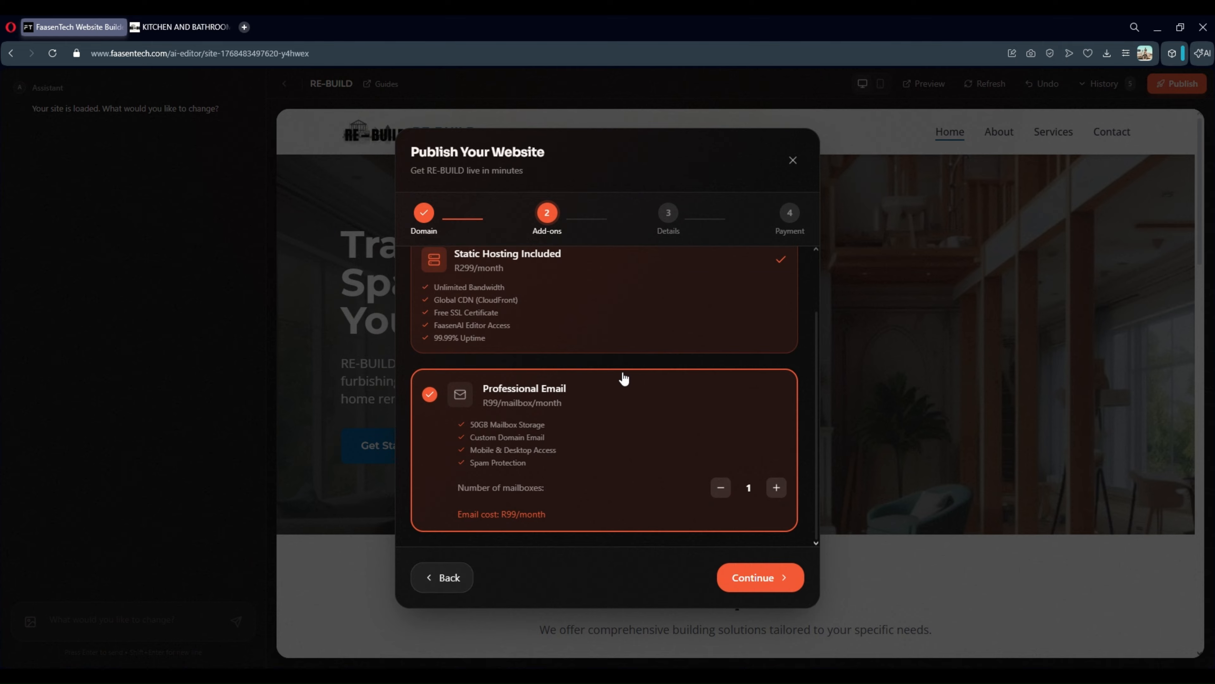
{"action": "left_click", "coordinate": [787, 578]}
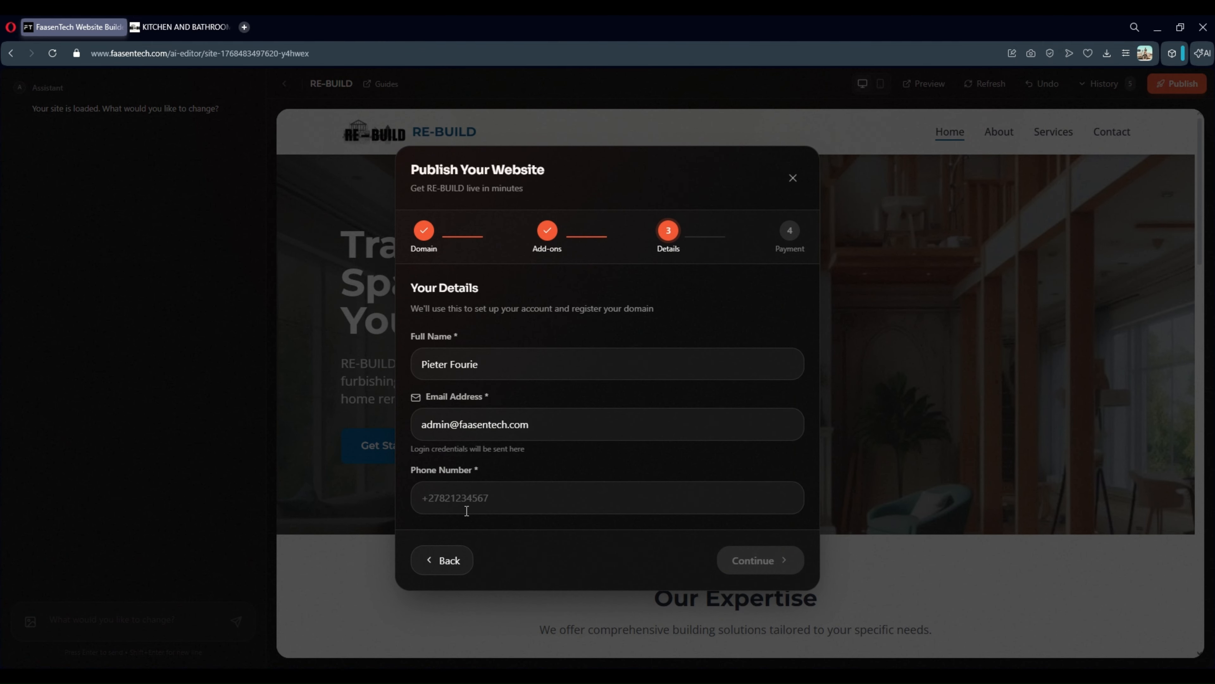
{"action": "left_click", "coordinate": [452, 557]}
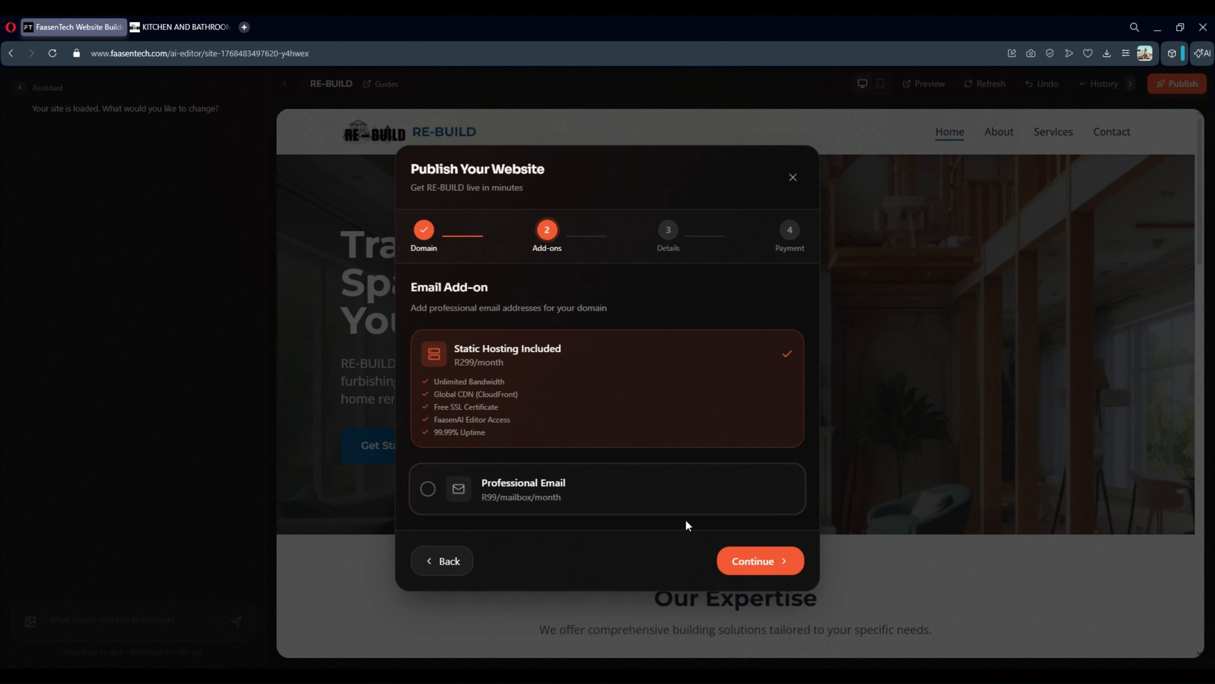
{"action": "left_click", "coordinate": [752, 560]}
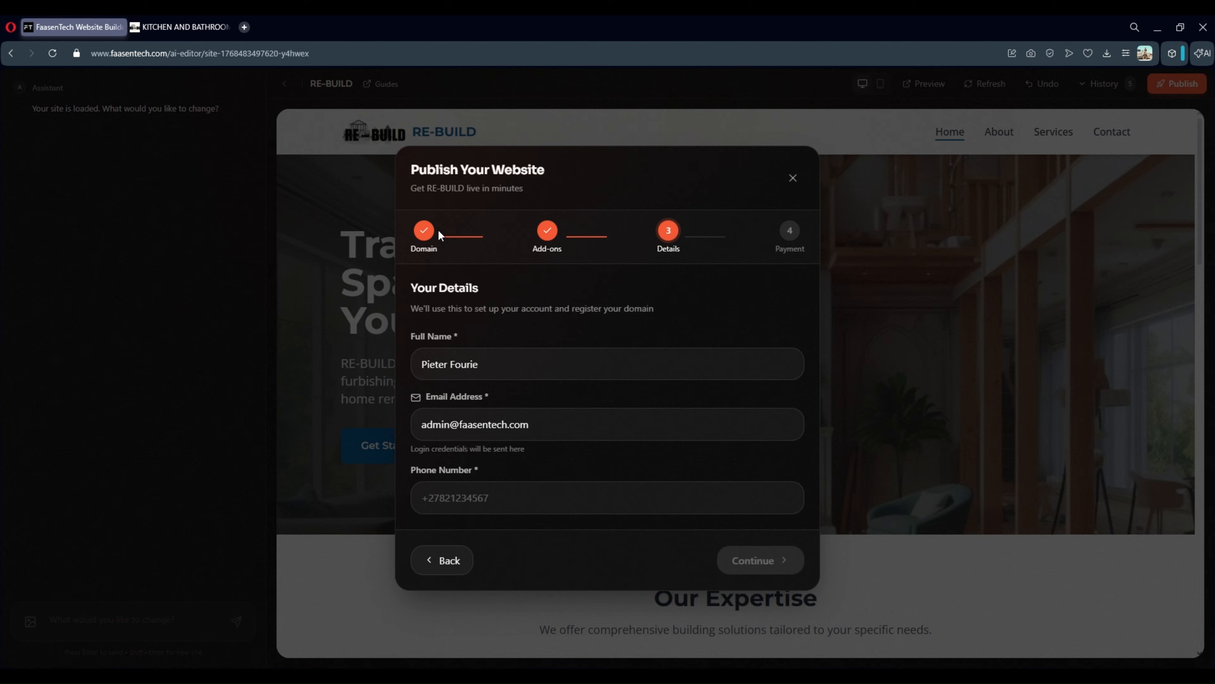
{"action": "left_click", "coordinate": [444, 558]}
Return to the domain choice and select 'No Domain Yet' to deploy on a CloudFront URL
{"action": "left_click", "coordinate": [445, 556]}
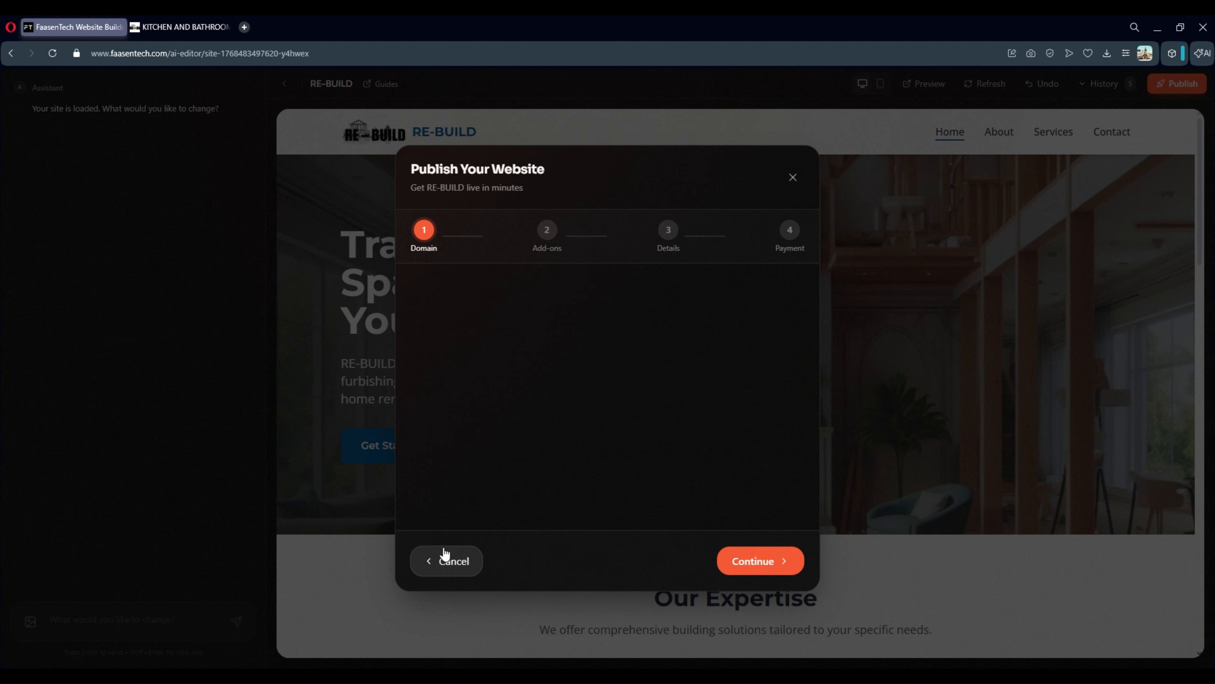
{"action": "left_click", "coordinate": [583, 383]}
{"action": "left_click", "coordinate": [523, 450]}
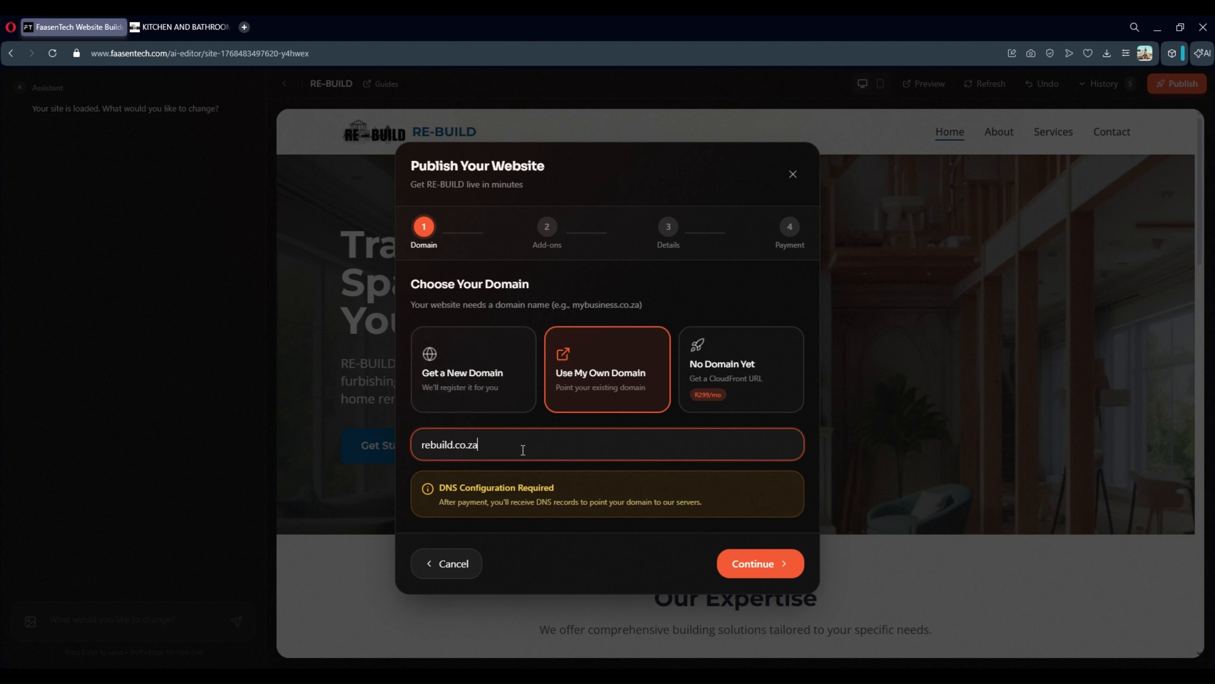
{"action": "left_click", "coordinate": [740, 376]}
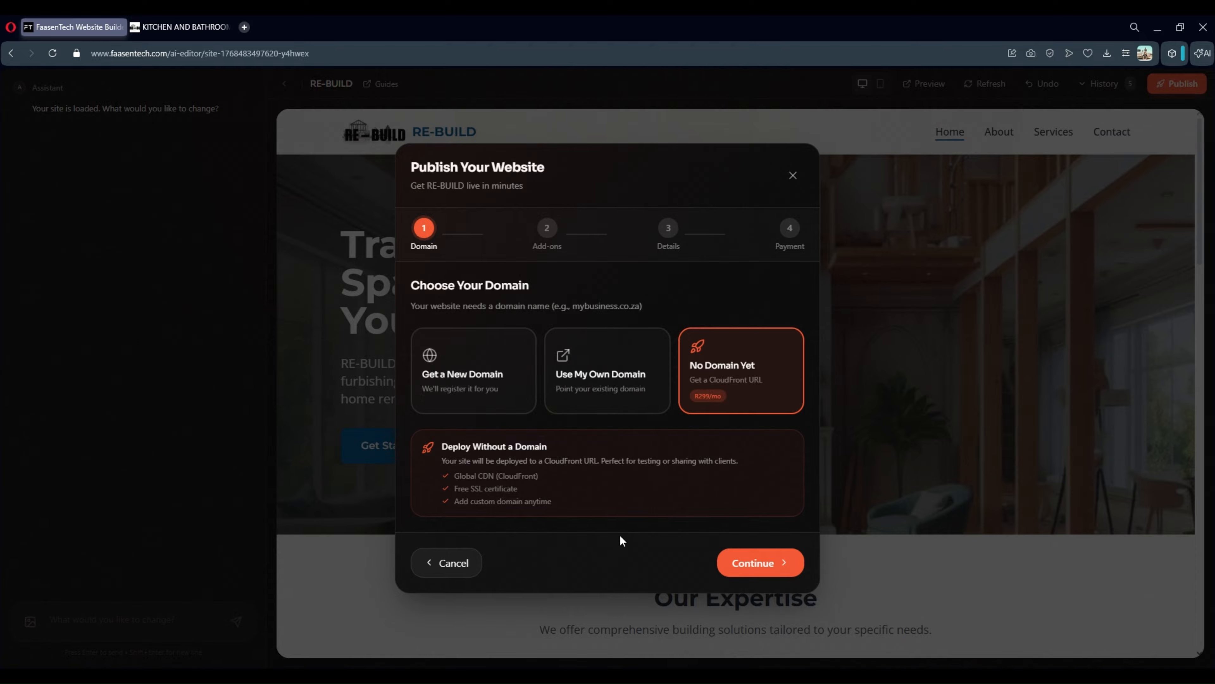
{"action": "left_click", "coordinate": [761, 557]}
Close the publish setup and the second tab, then open RE-BUILD's management page
{"action": "left_click", "coordinate": [790, 178]}
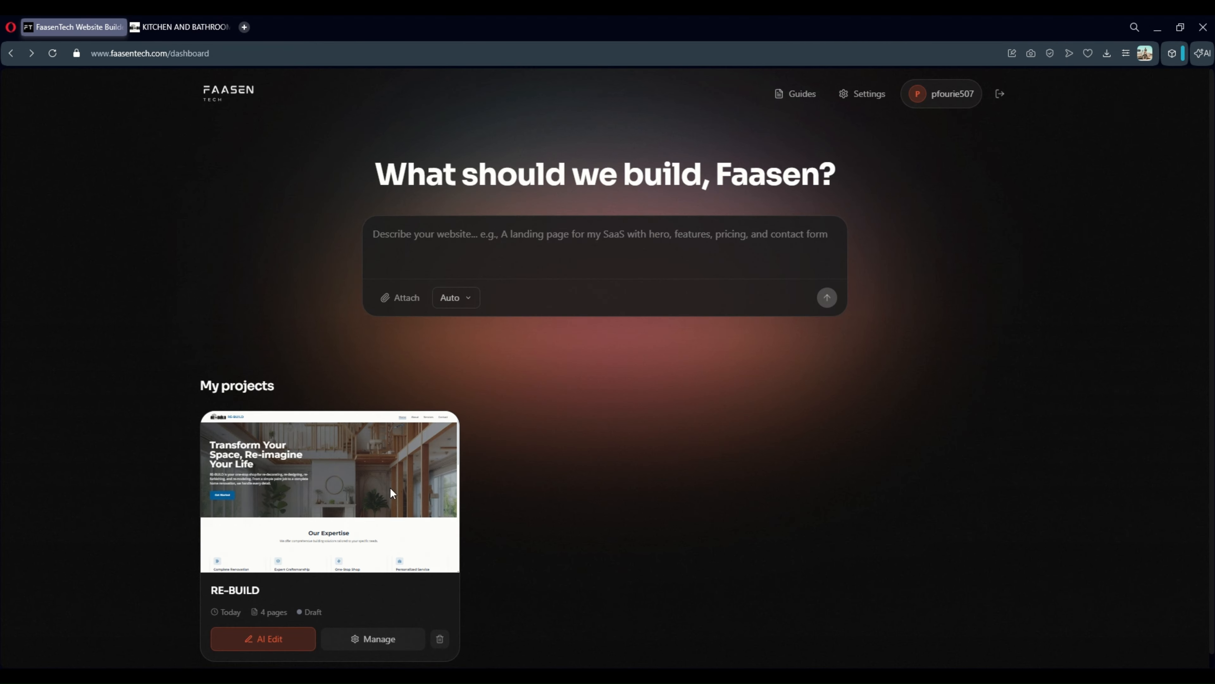
{"action": "left_click", "coordinate": [229, 27]}
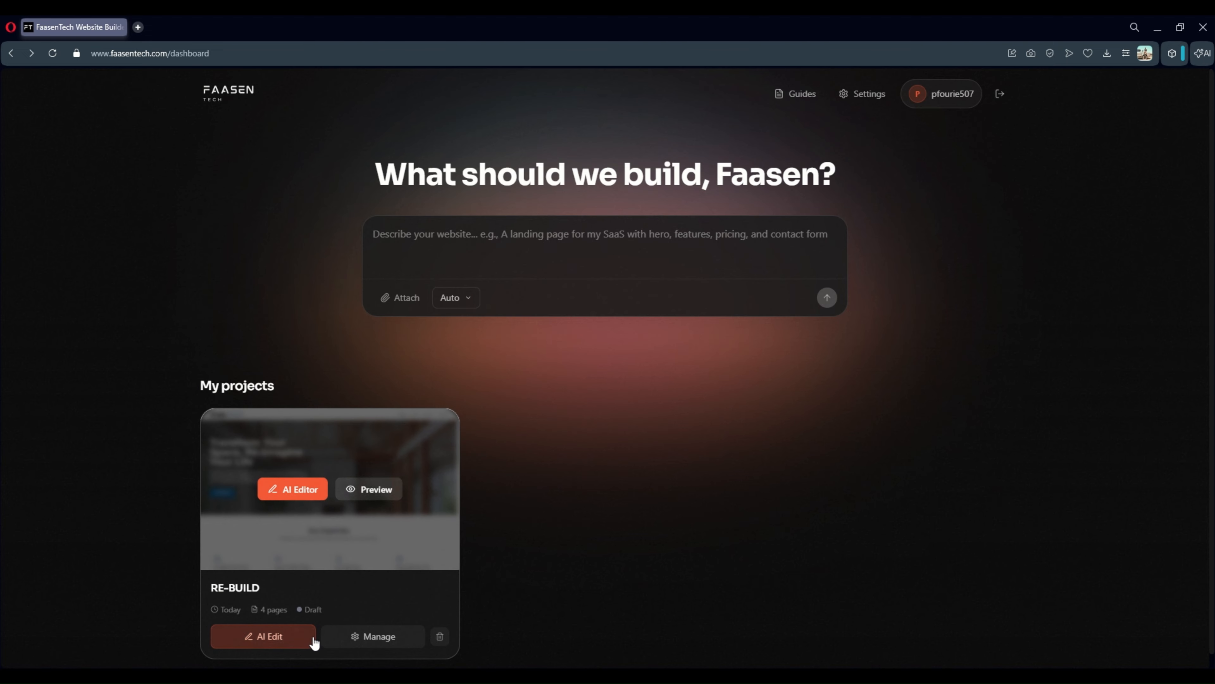
{"action": "left_click", "coordinate": [353, 647]}
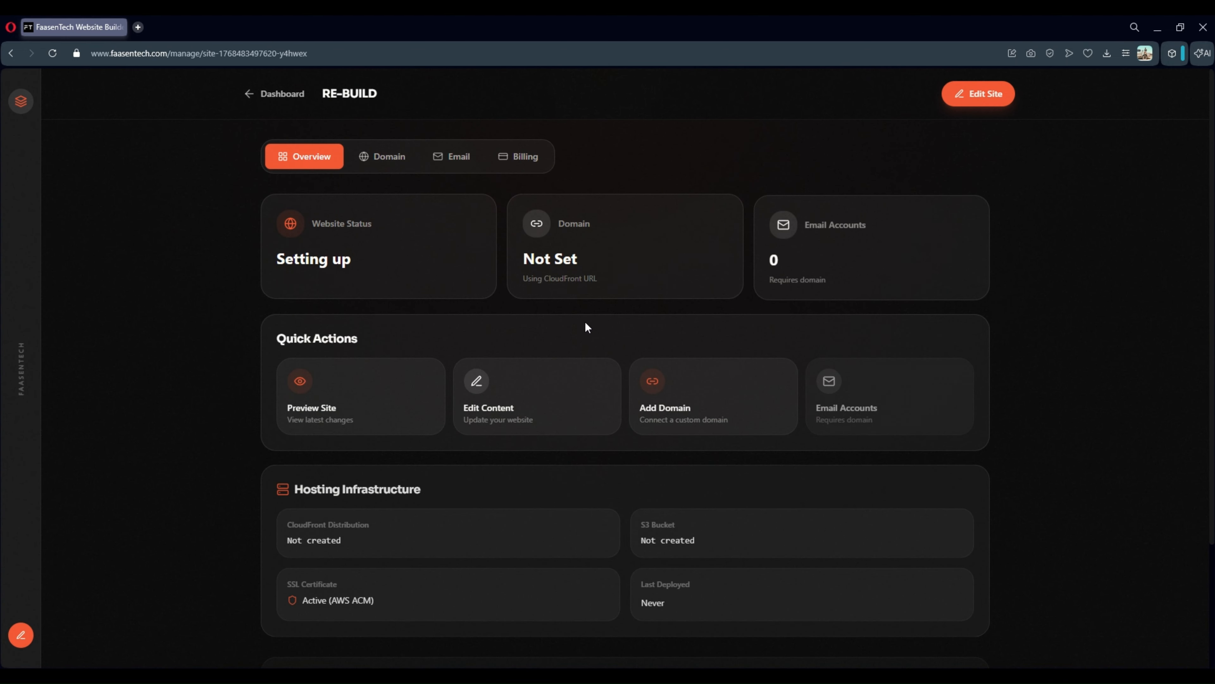
{"action": "scroll", "coordinate": [458, 488], "scroll_direction": "down", "scroll_amount": 3}
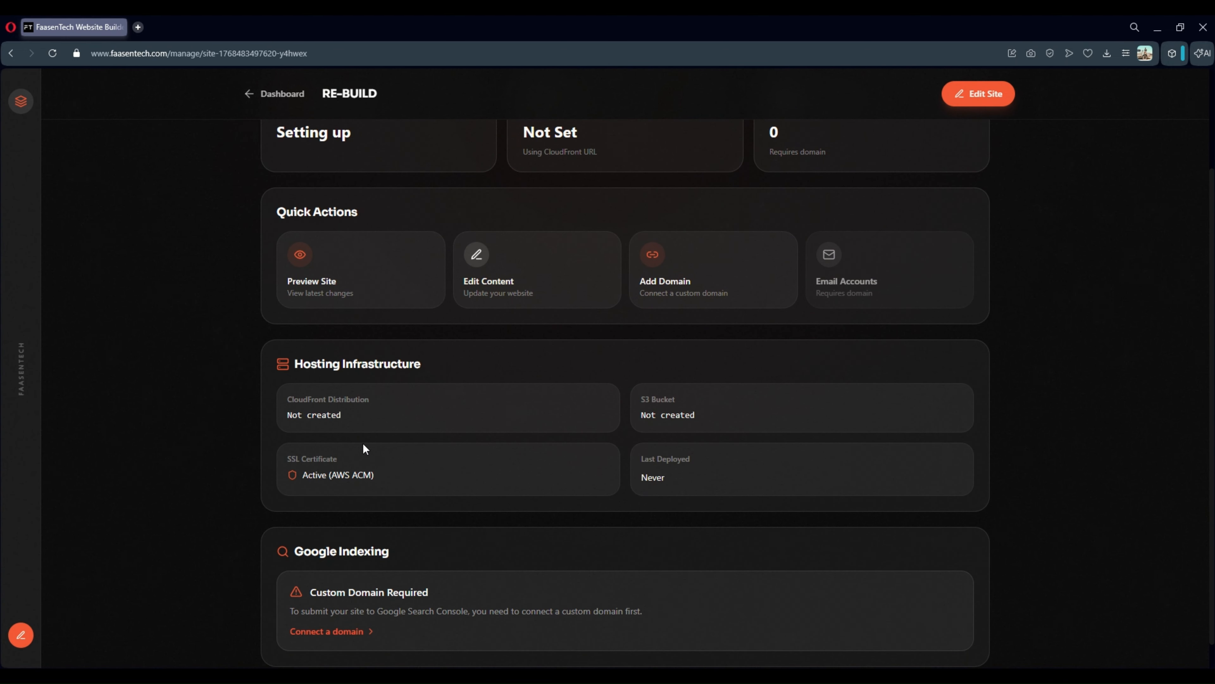
{"action": "scroll", "coordinate": [364, 447], "scroll_direction": "down", "scroll_amount": 1}
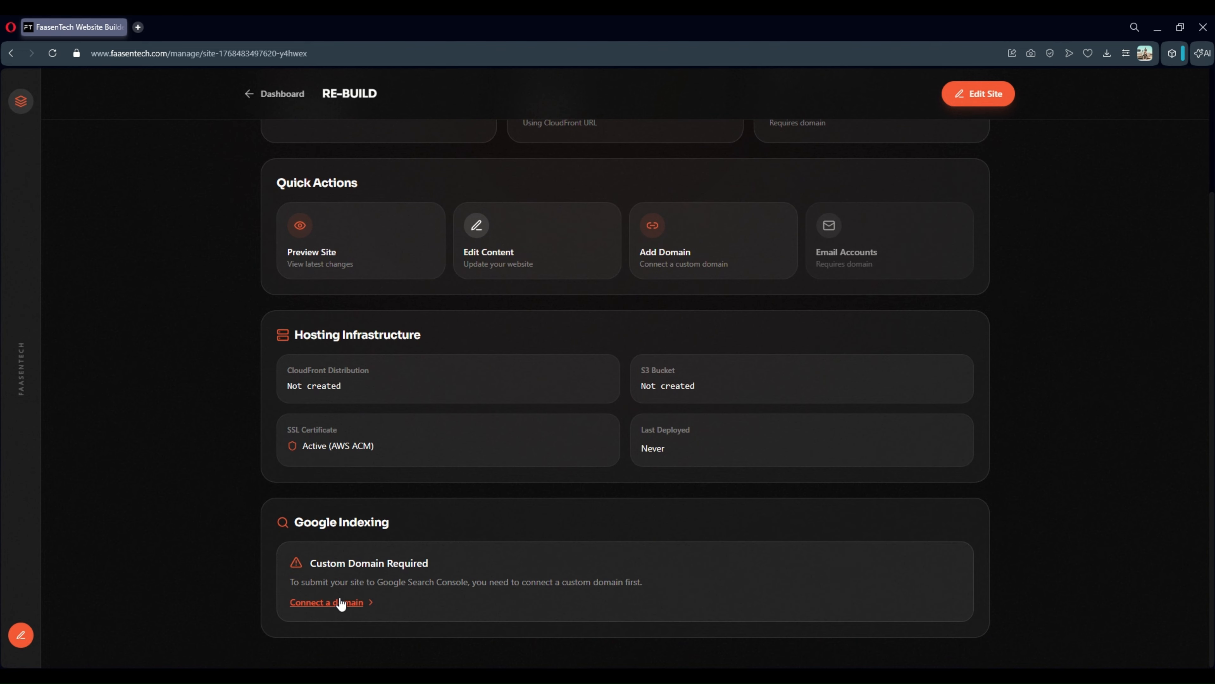
{"action": "scroll", "coordinate": [439, 414], "scroll_direction": "up", "scroll_amount": 3}
{"action": "scroll", "coordinate": [694, 286], "scroll_direction": "up", "scroll_amount": 1}
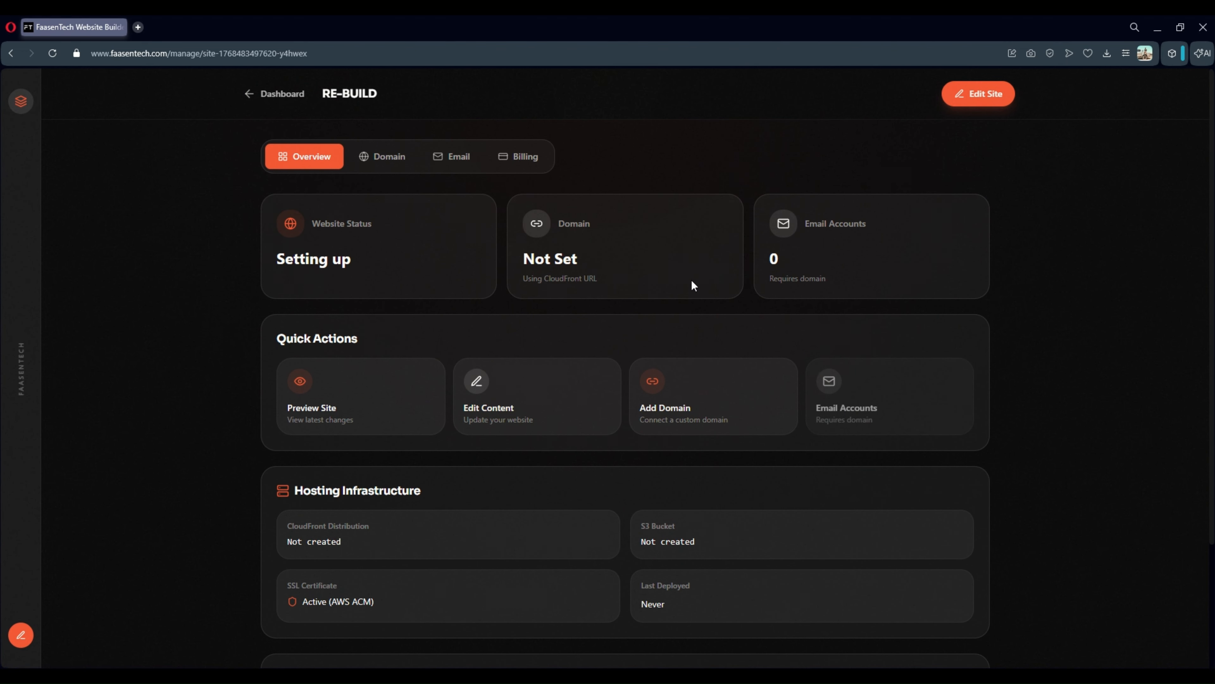
Review the Domain, Email and Billing tabs, noting hosting from R299/month, then return to the dashboard
{"action": "left_click", "coordinate": [388, 168]}
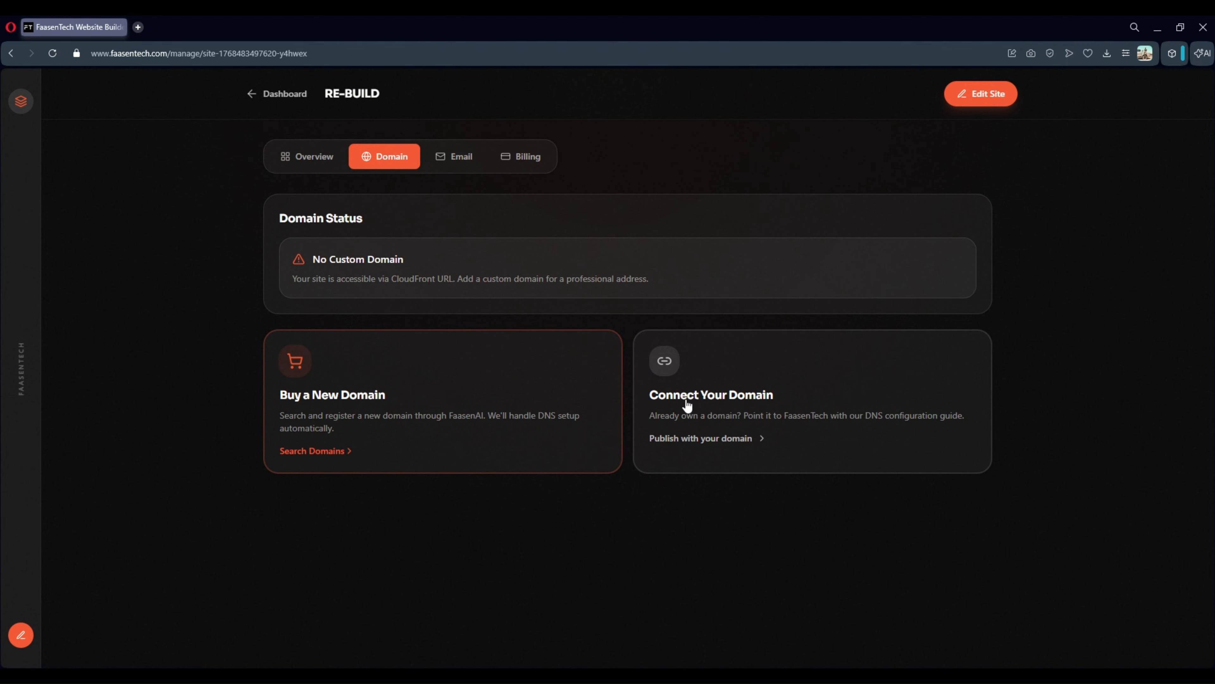
{"action": "left_click", "coordinate": [449, 157]}
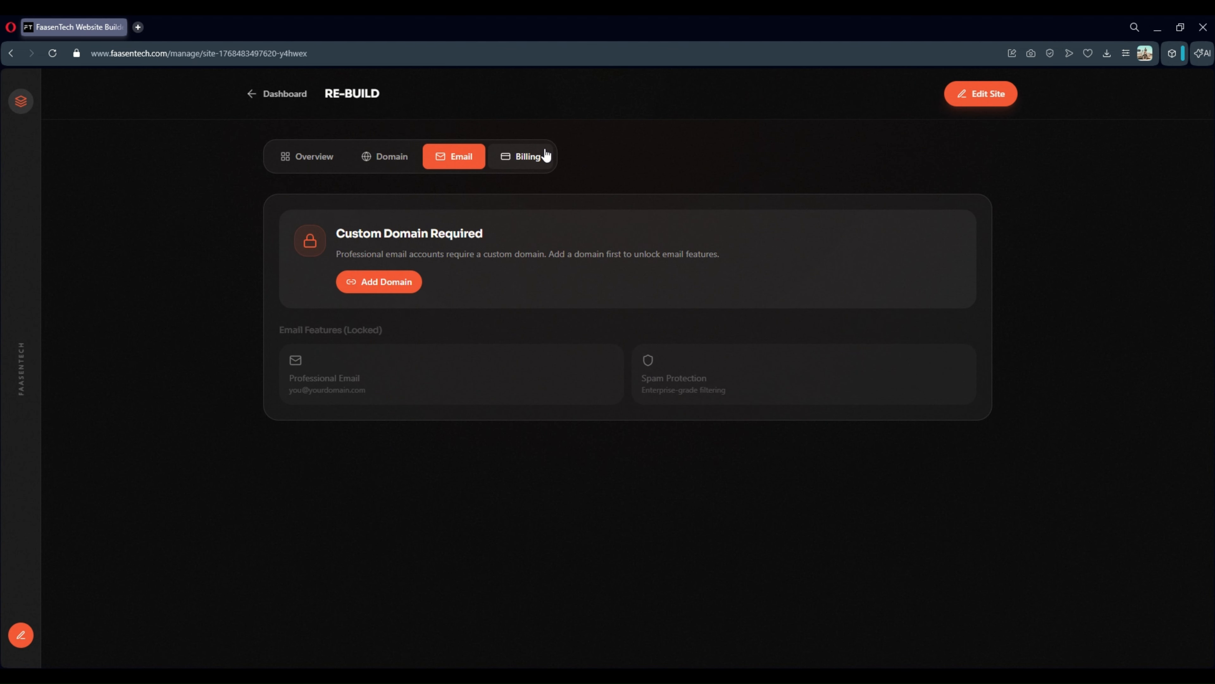
{"action": "left_click", "coordinate": [541, 161]}
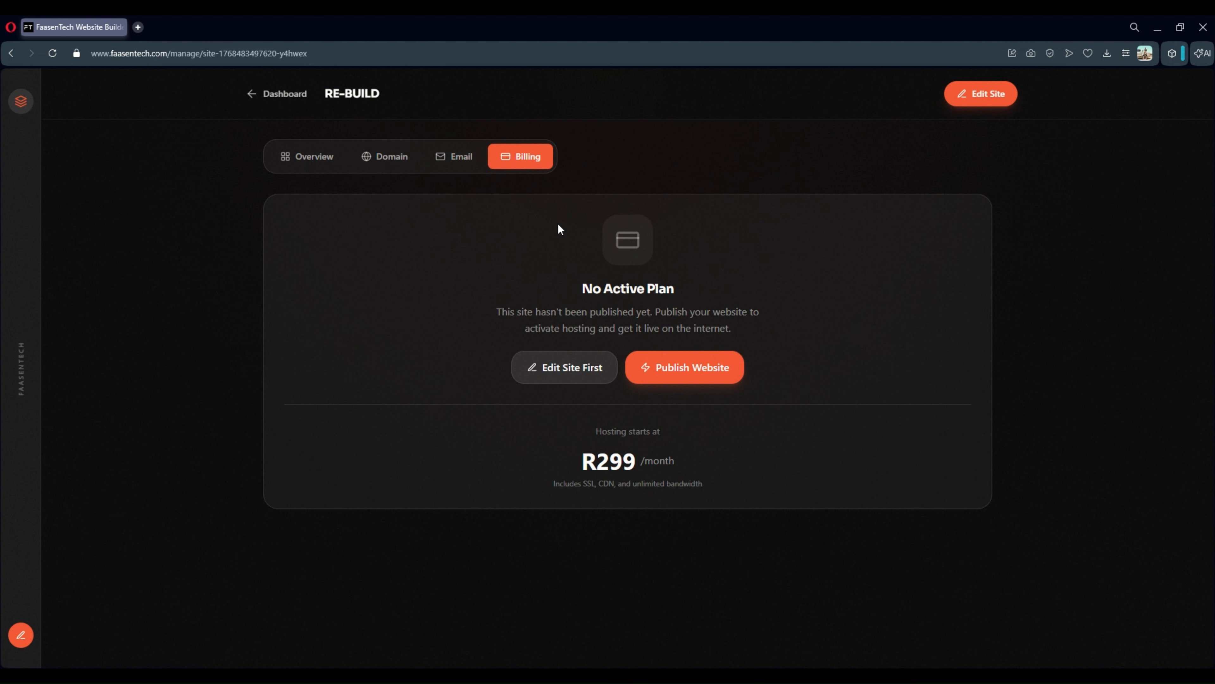
{"action": "left_click_drag", "start_coordinate": [588, 426], "coordinate": [765, 511]}
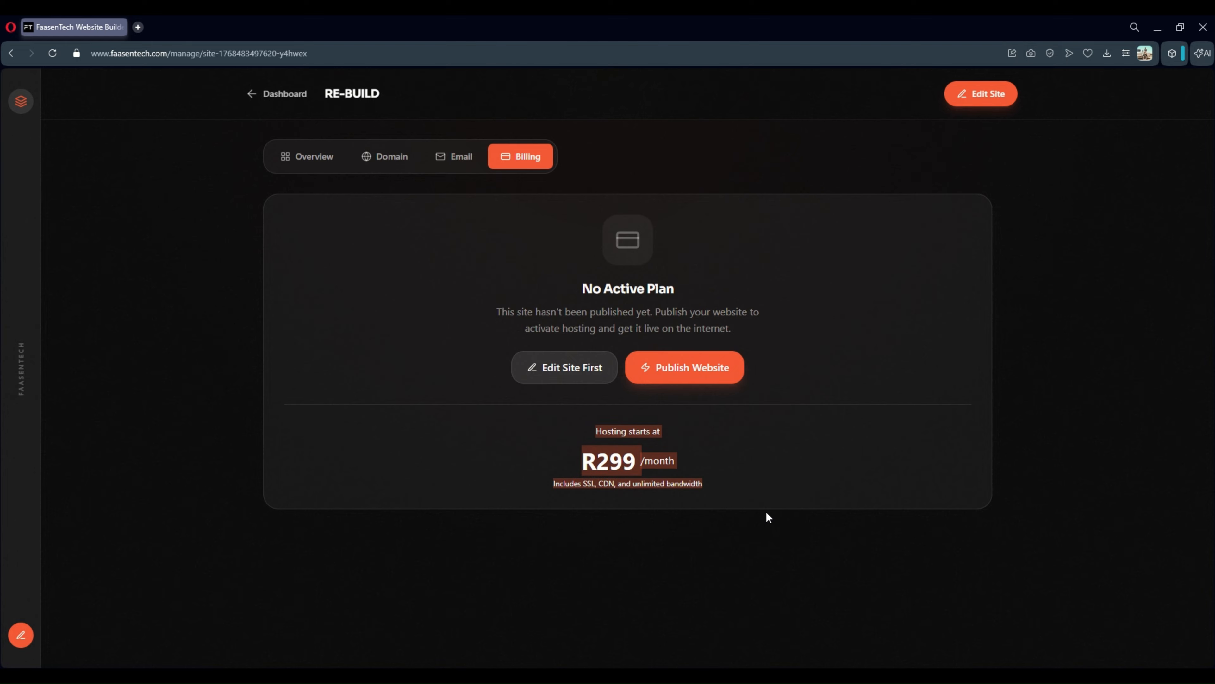
{"action": "left_click", "coordinate": [810, 426]}
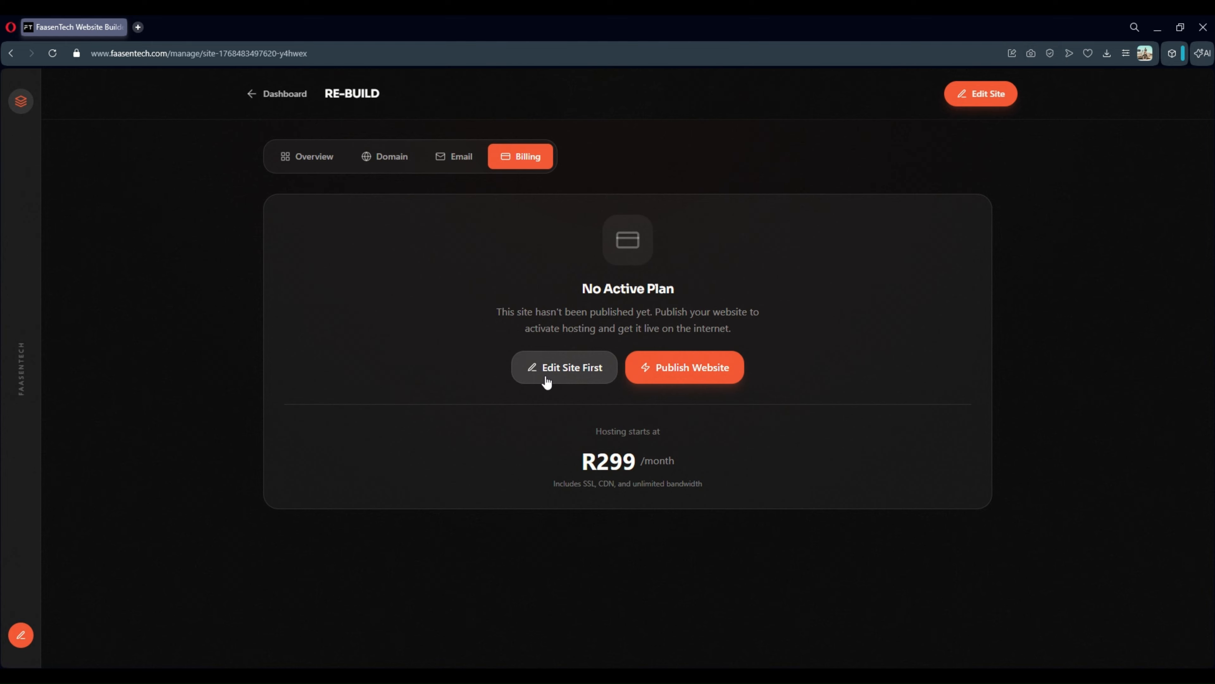
{"action": "left_click", "coordinate": [679, 364]}
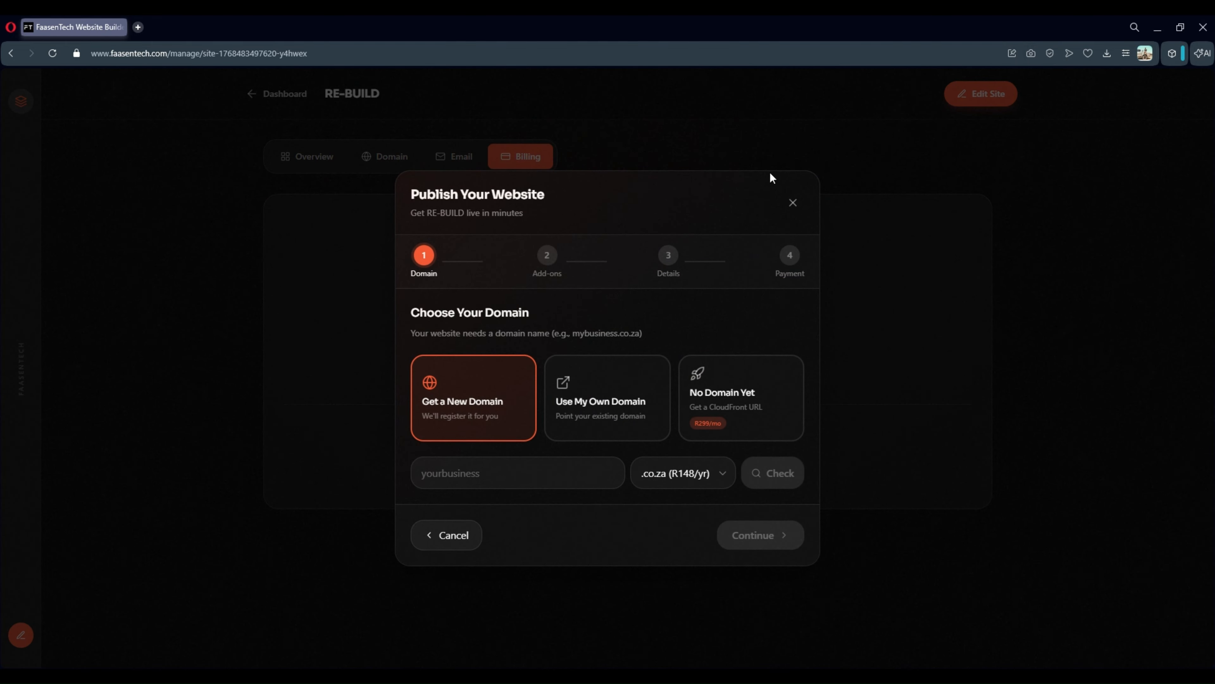
{"action": "left_click", "coordinate": [796, 205]}
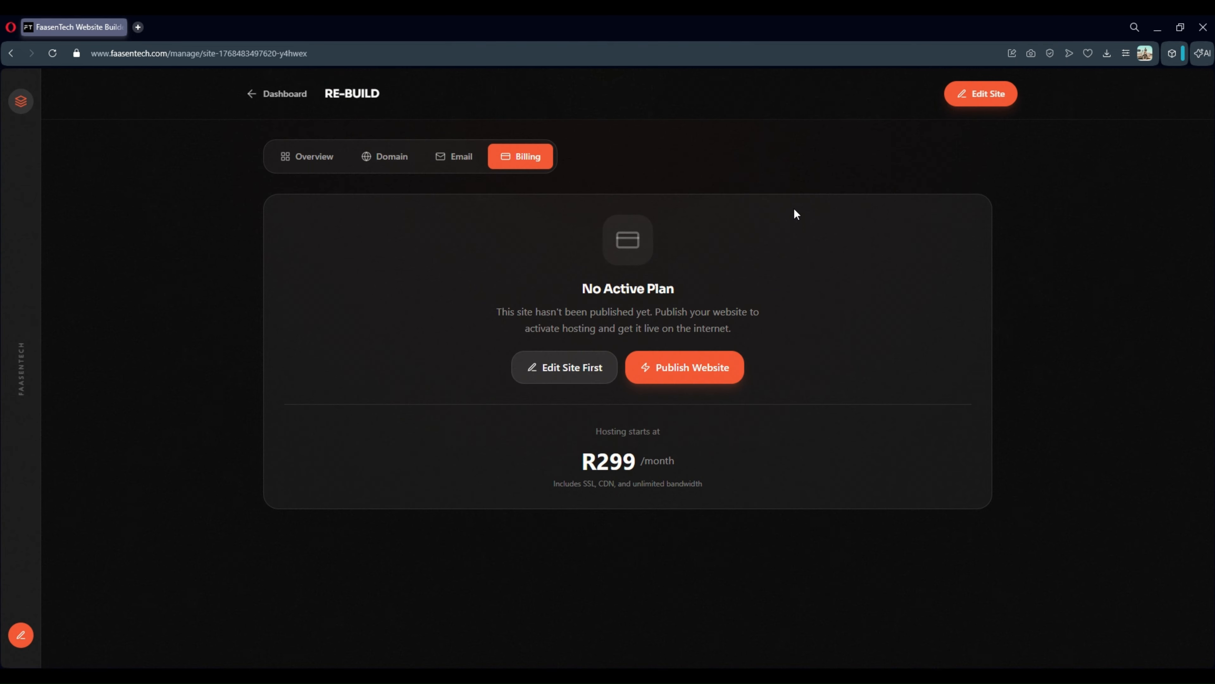
{"action": "left_click", "coordinate": [287, 96]}
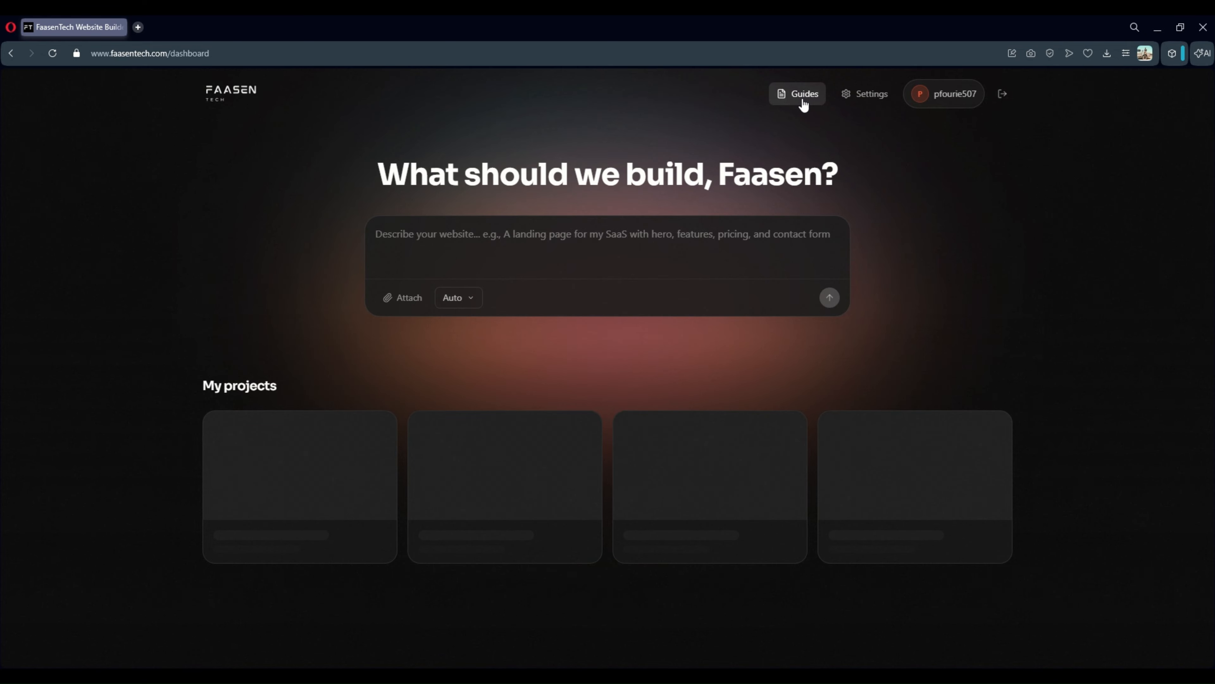
{"action": "left_click", "coordinate": [804, 105]}
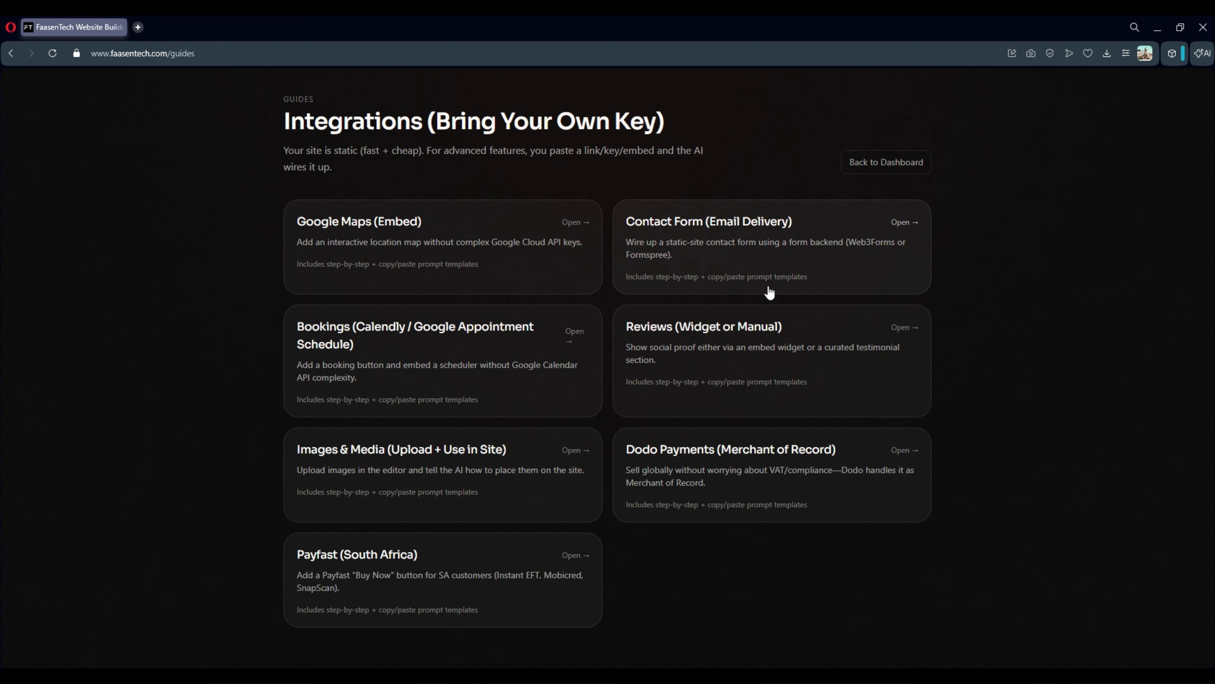
{"action": "left_click", "coordinate": [436, 248]}
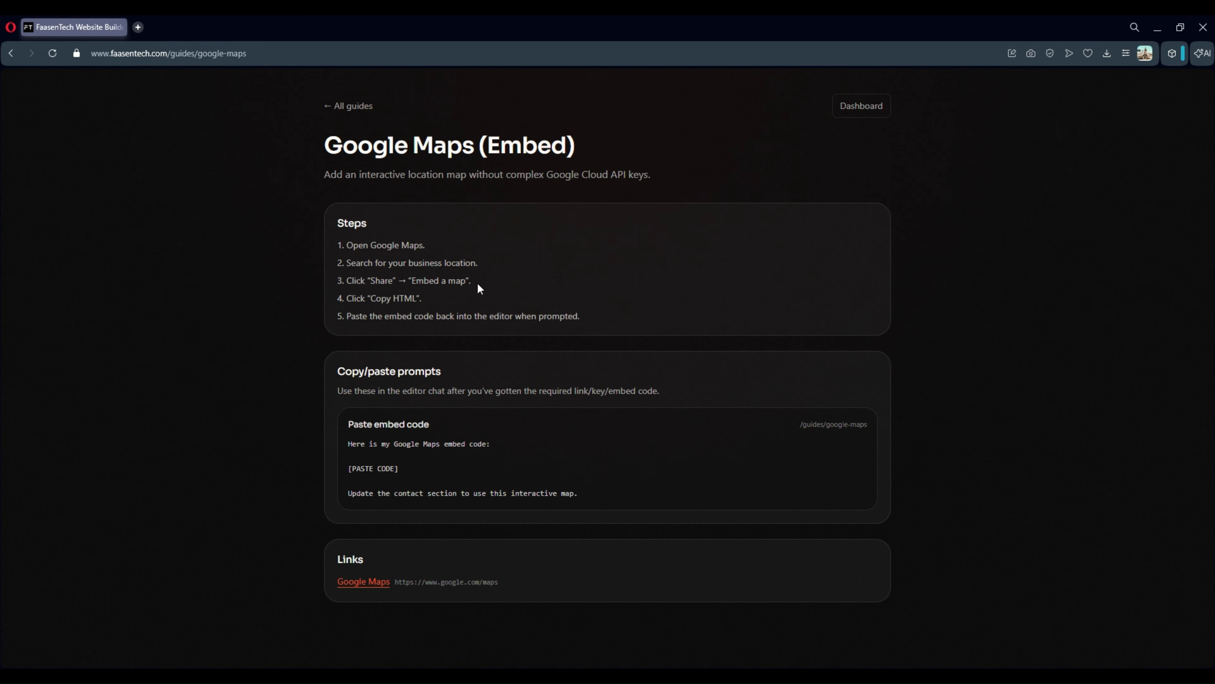
{"action": "left_click", "coordinate": [367, 107]}
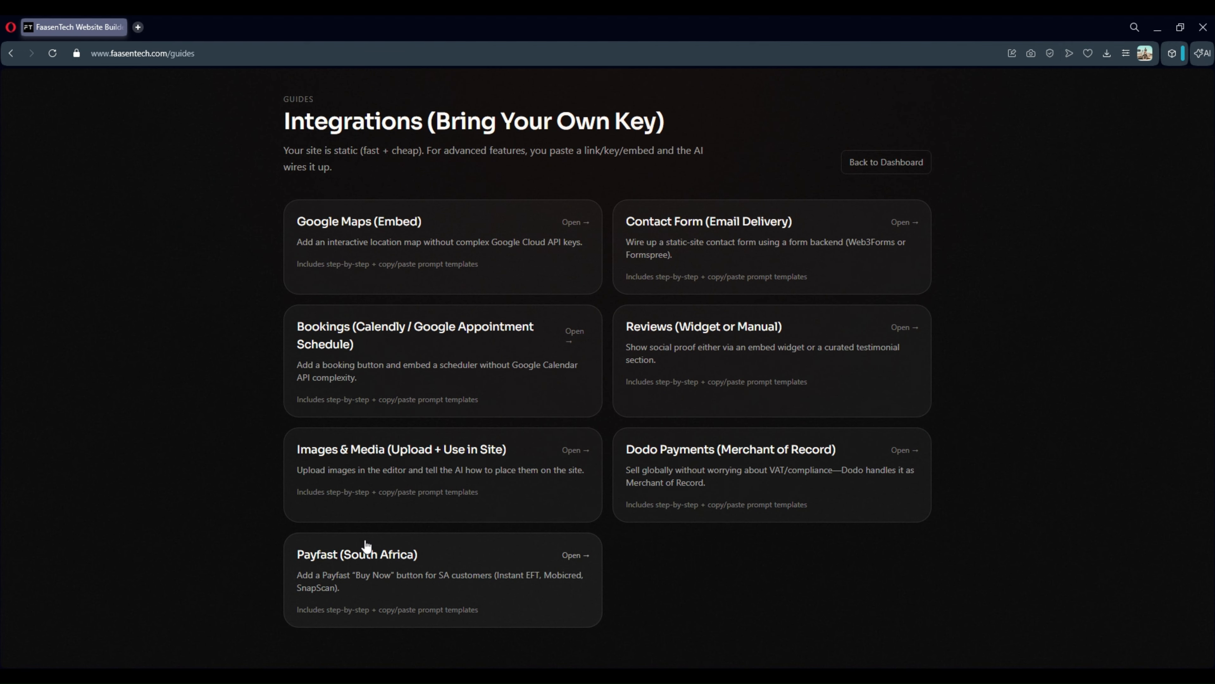
{"action": "left_click", "coordinate": [853, 166]}
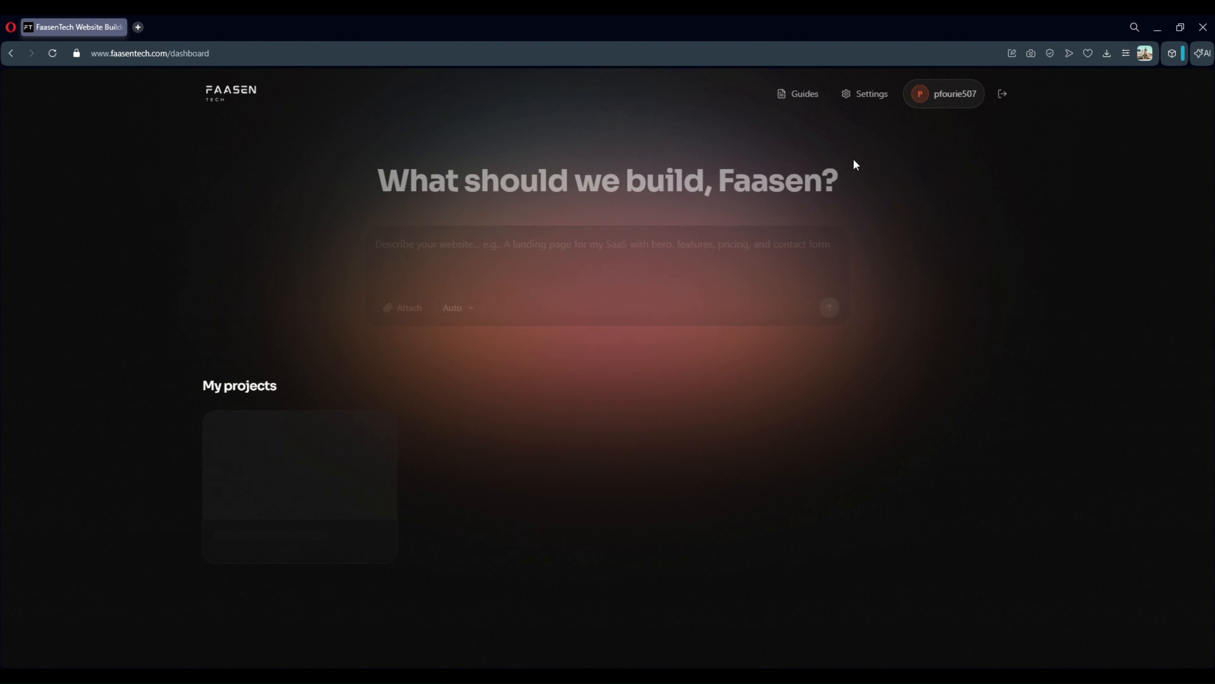